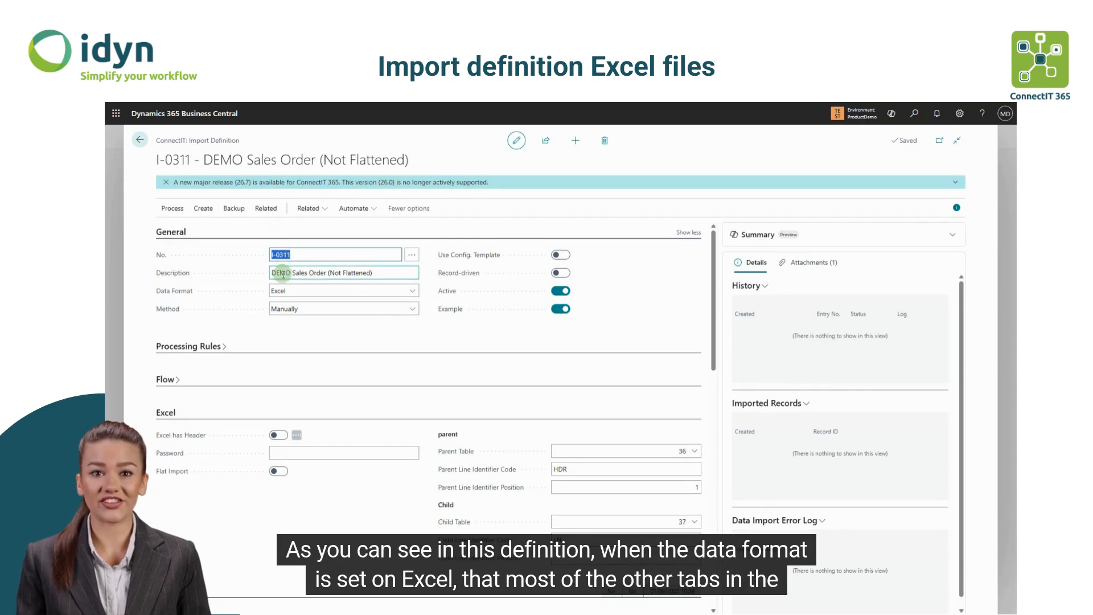
- Review the Description, Data Format and available Method options in the General section of the DEMO Sales Order (Not Flattened) import definition
drag(713, 281, 714, 246)
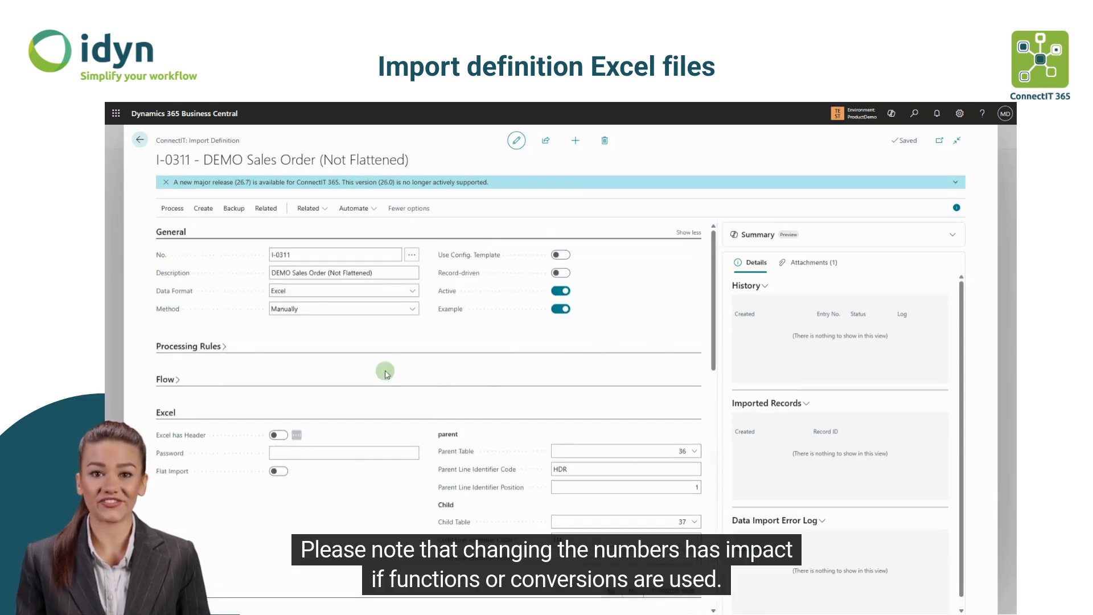
click(280, 272)
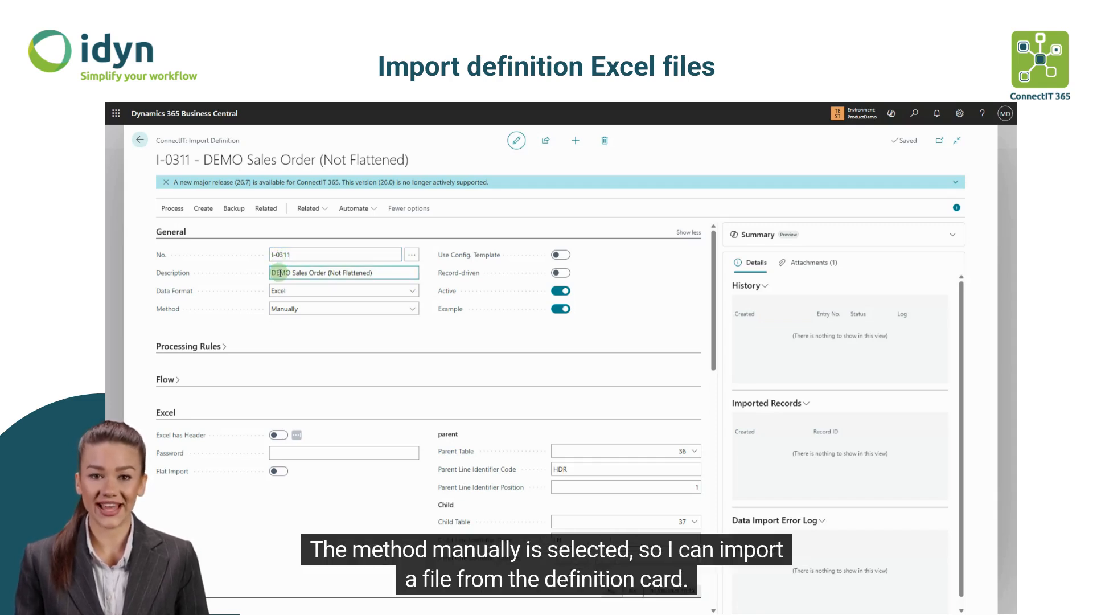
click(279, 291)
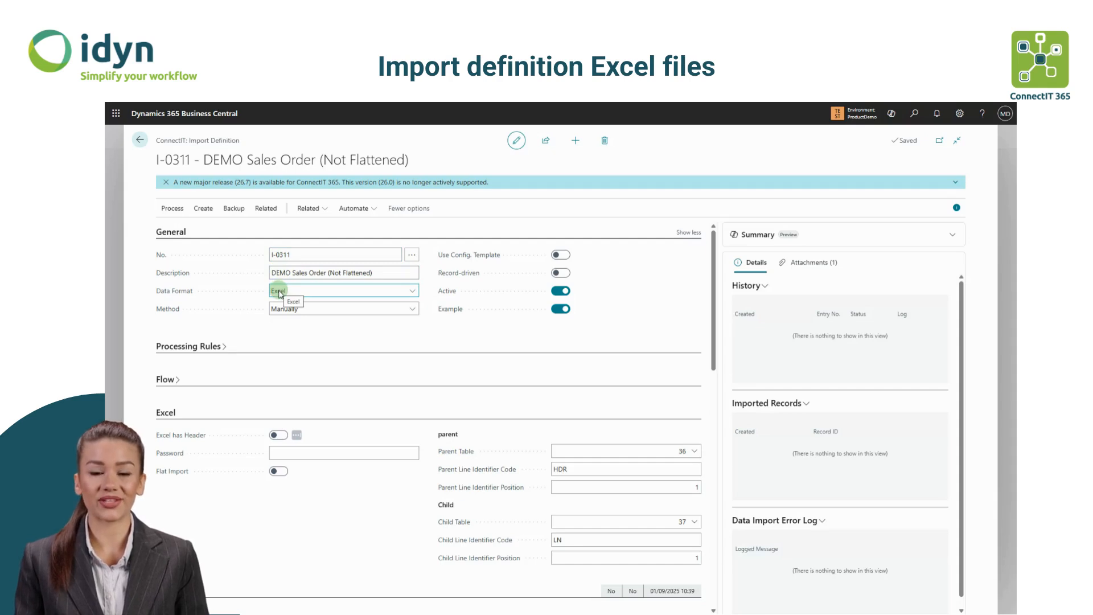
click(280, 291)
click(279, 291)
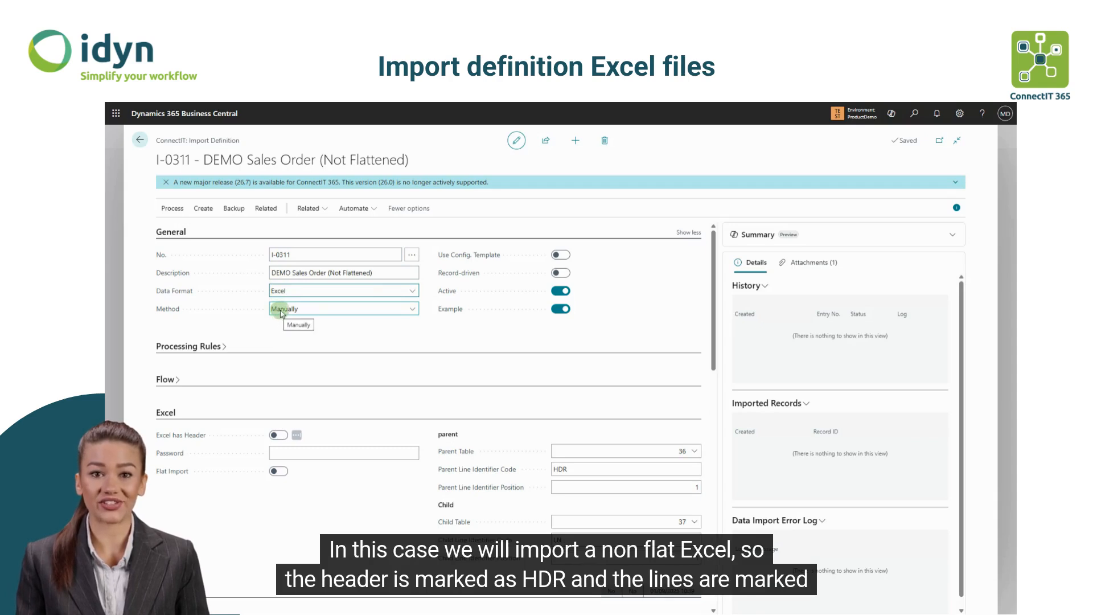
click(280, 312)
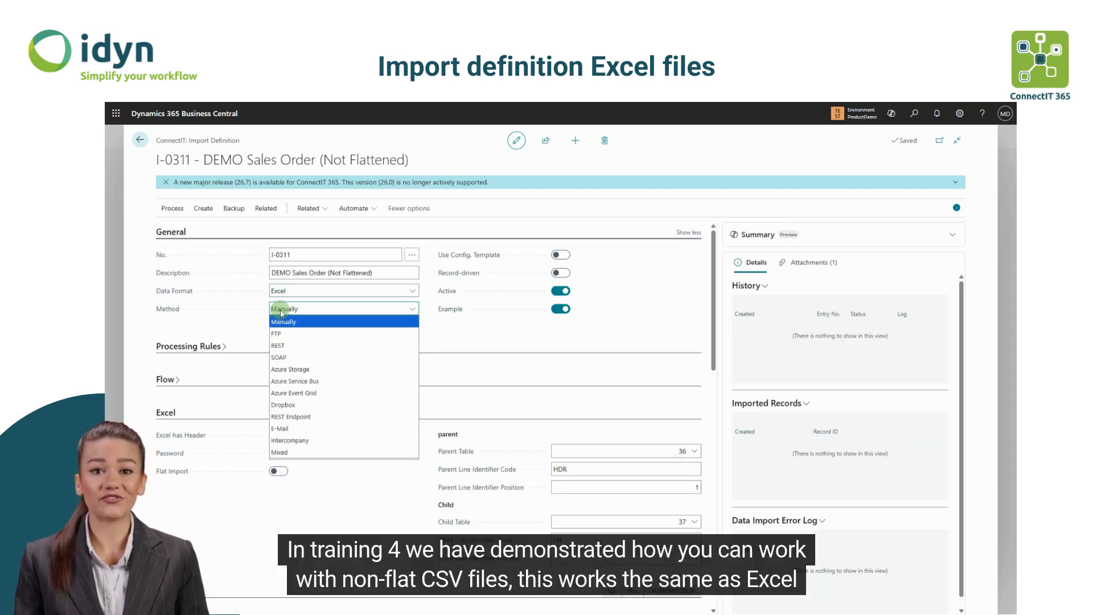
click(281, 312)
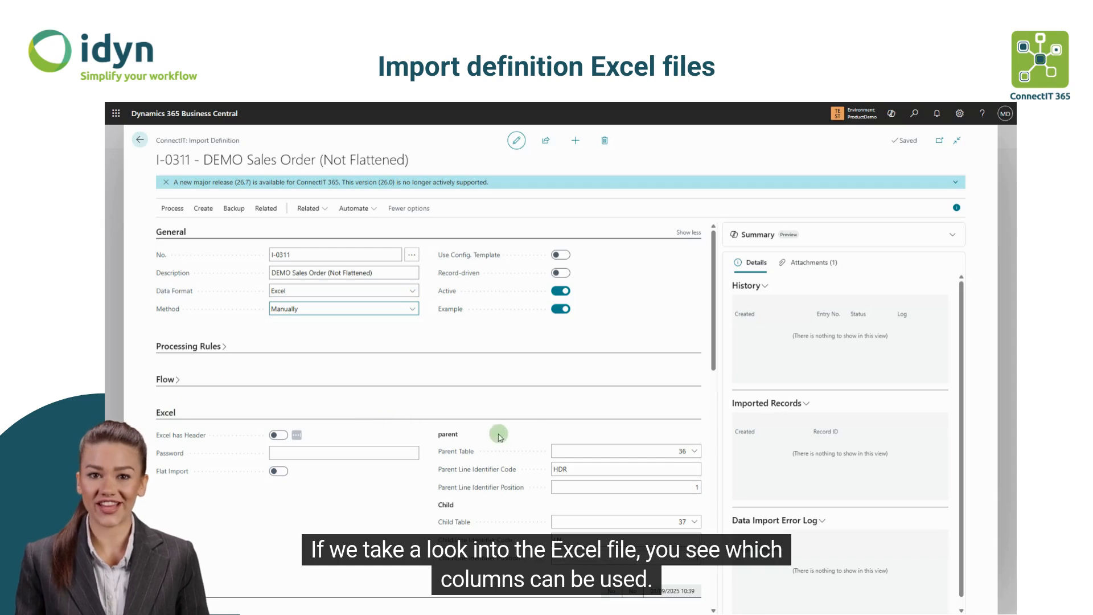
- Review the definition's Excel parent and child settings alongside the columns of the SONotFlat workbook, and move the workbook out of view
drag(713, 319, 715, 390)
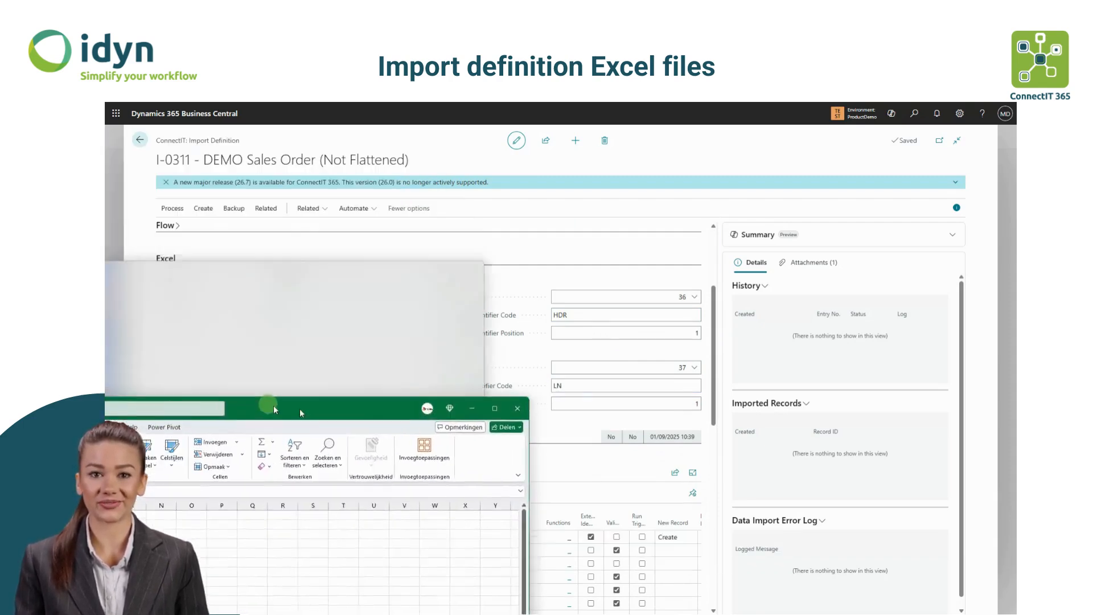
drag(695, 428, 877, 284)
drag(644, 293, 712, 259)
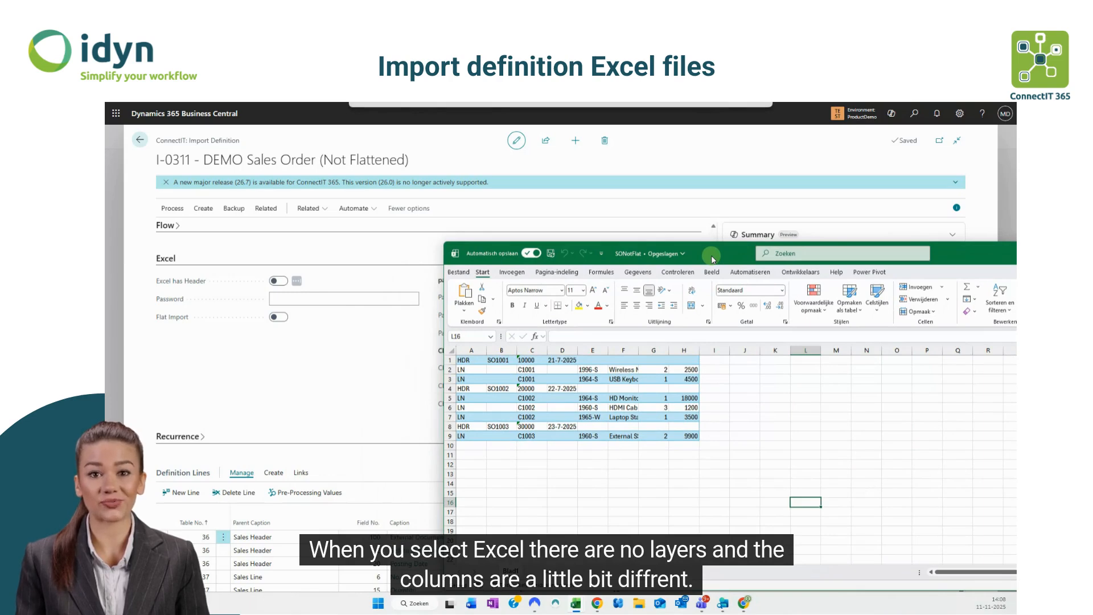
drag(712, 260, 105, 285)
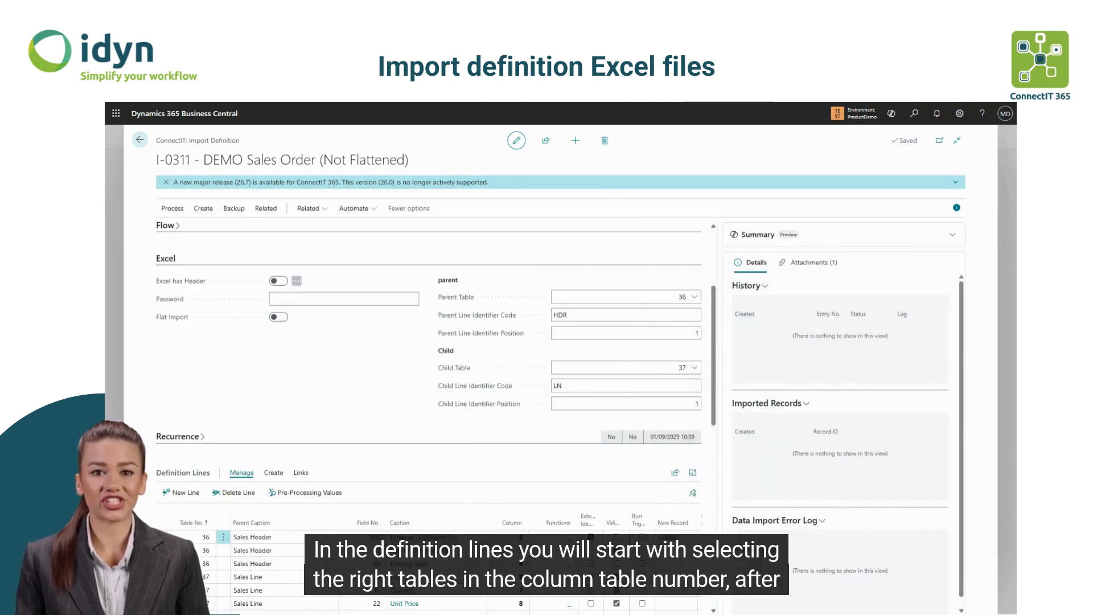
- Browse the available import function codes for the External Document No. definition line and return to the import definition
drag(712, 342, 712, 404)
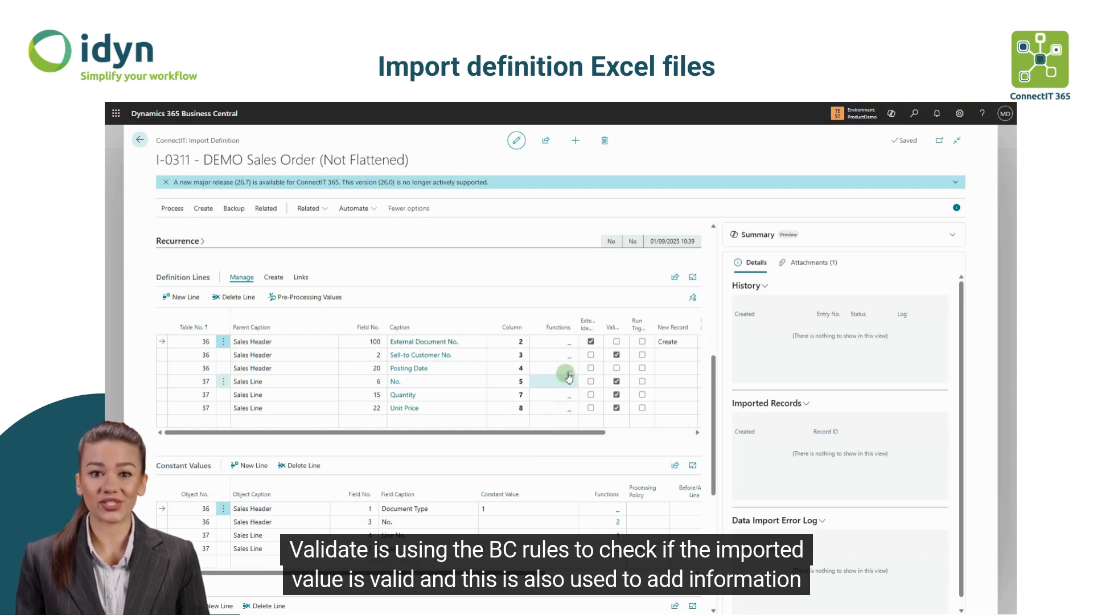
click(568, 342)
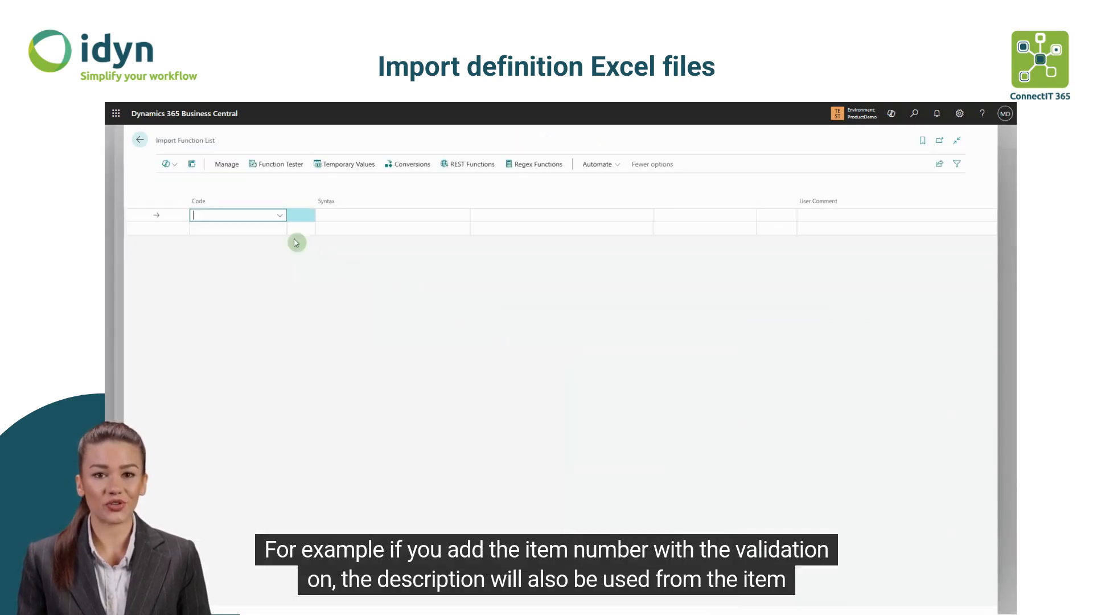
click(283, 218)
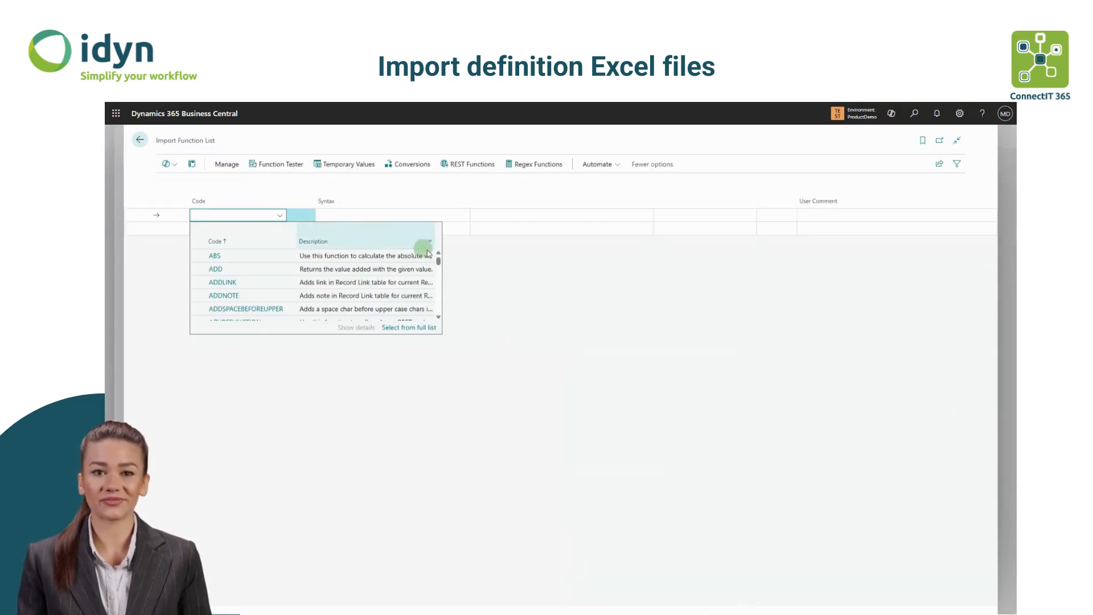
drag(439, 261, 439, 287)
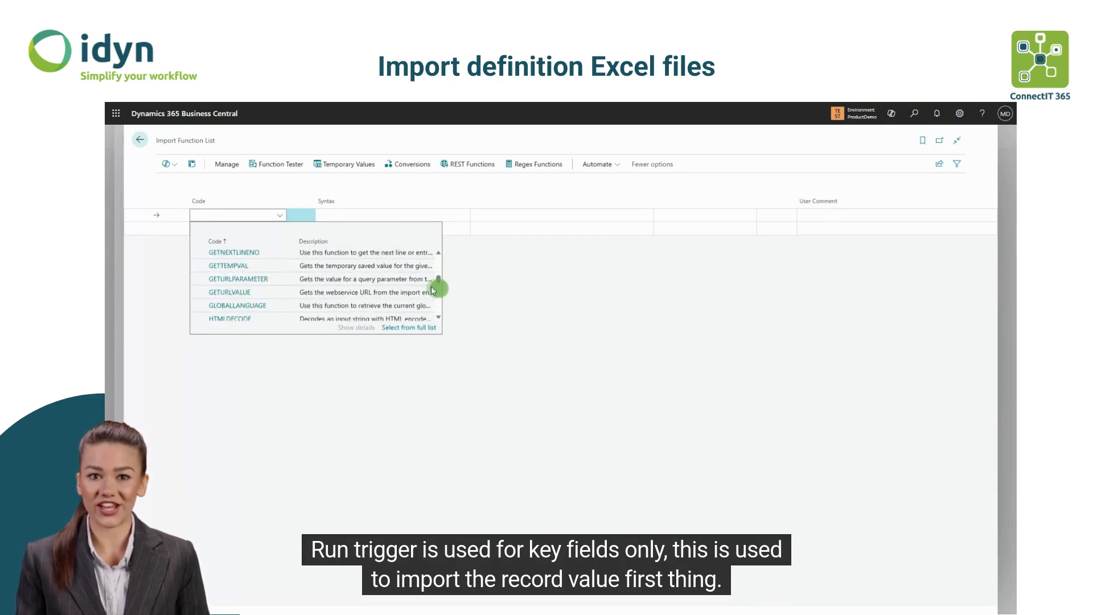
click(141, 141)
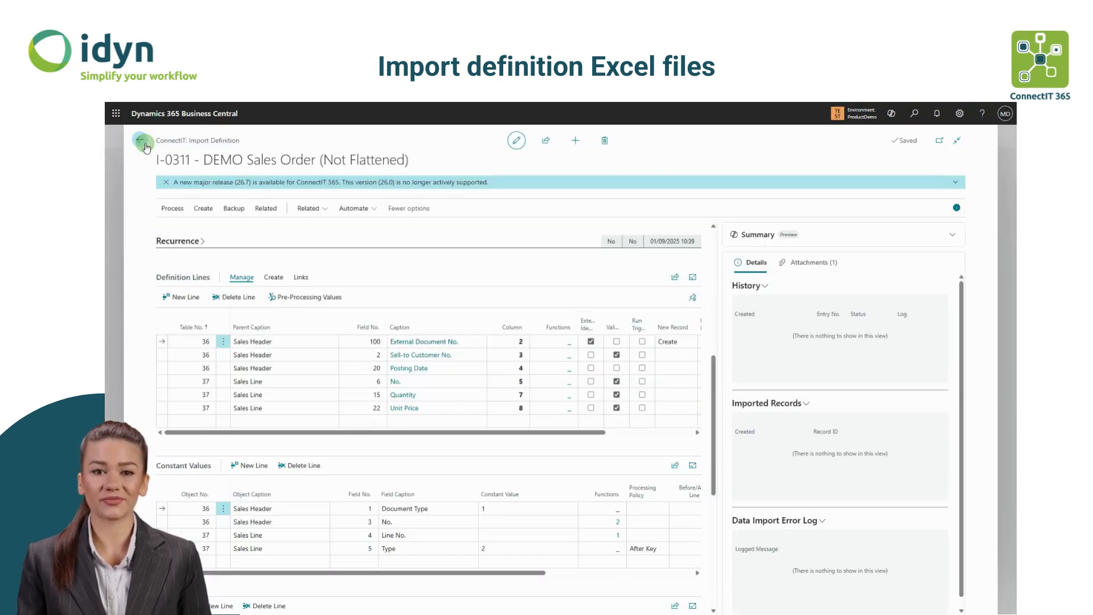
- Inspect the External Identifier, Validate and Run Trigger settings of the definition lines
click(592, 343)
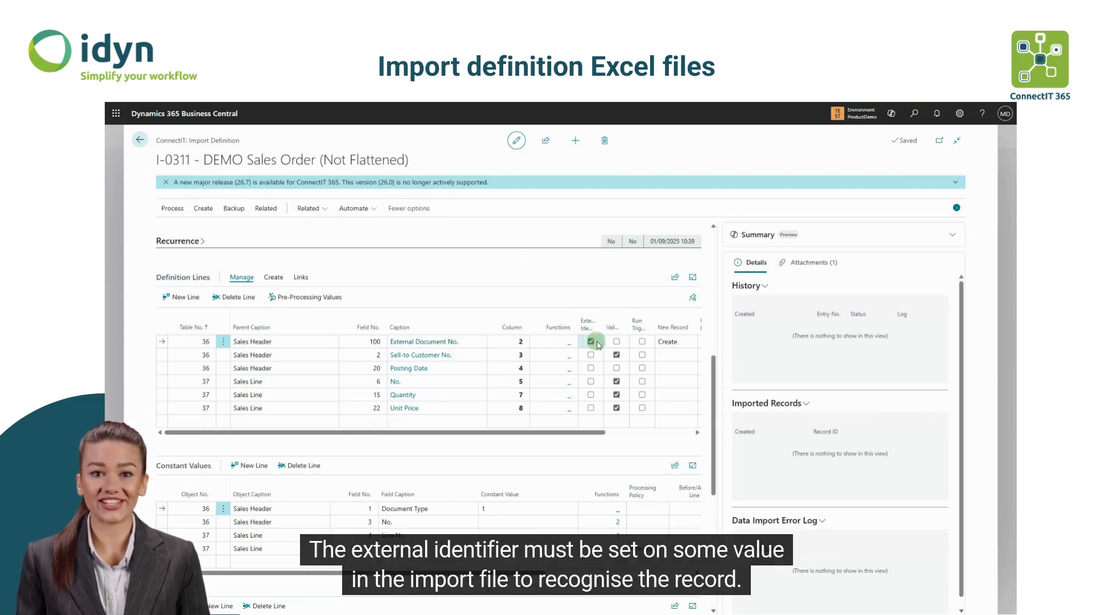
click(617, 355)
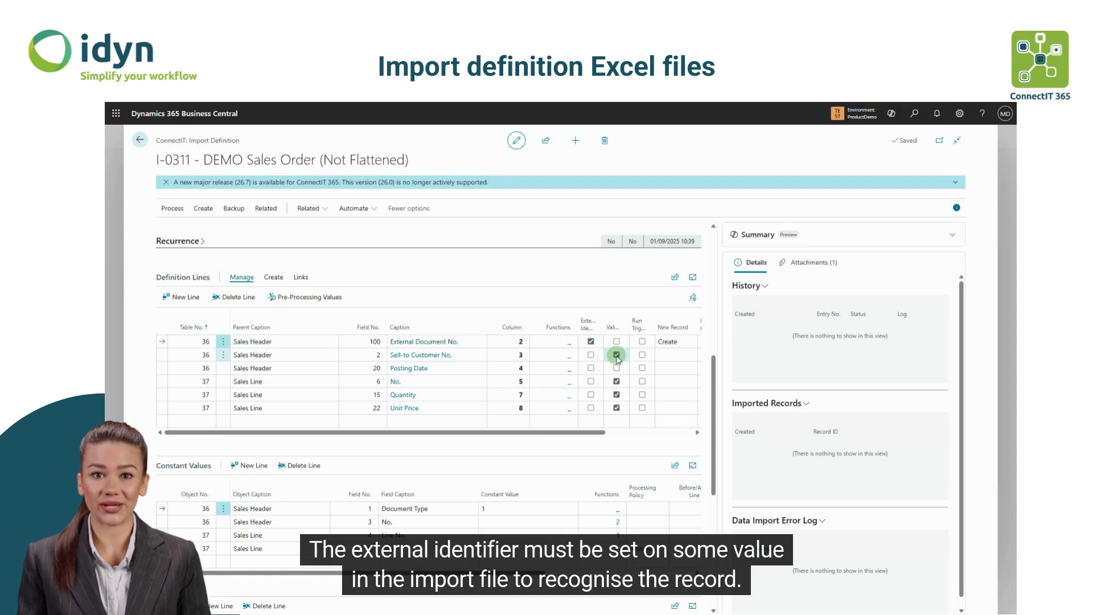
click(616, 382)
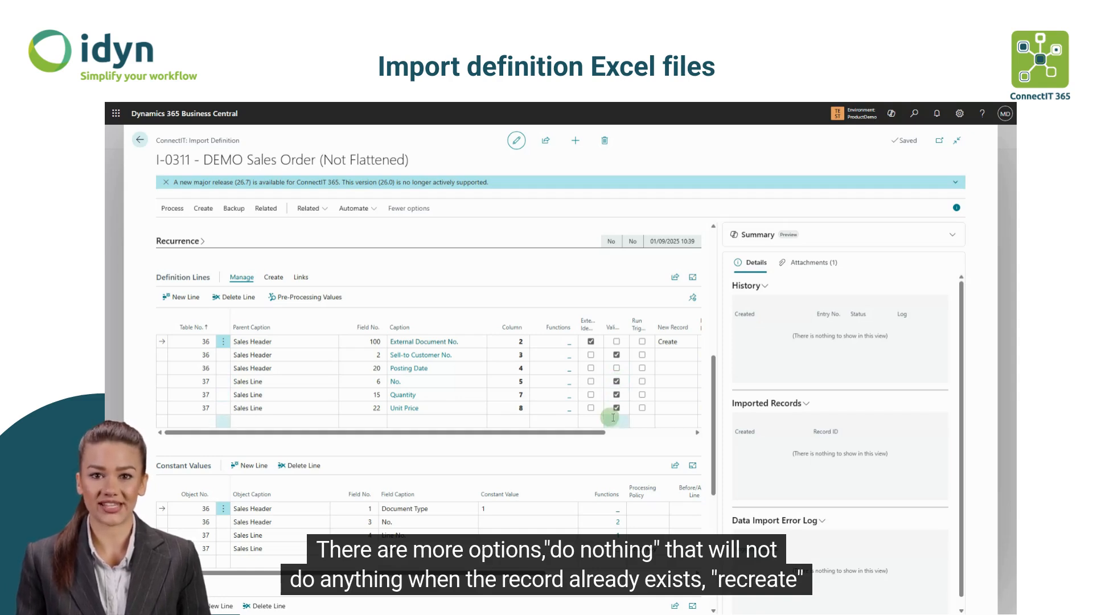
click(640, 369)
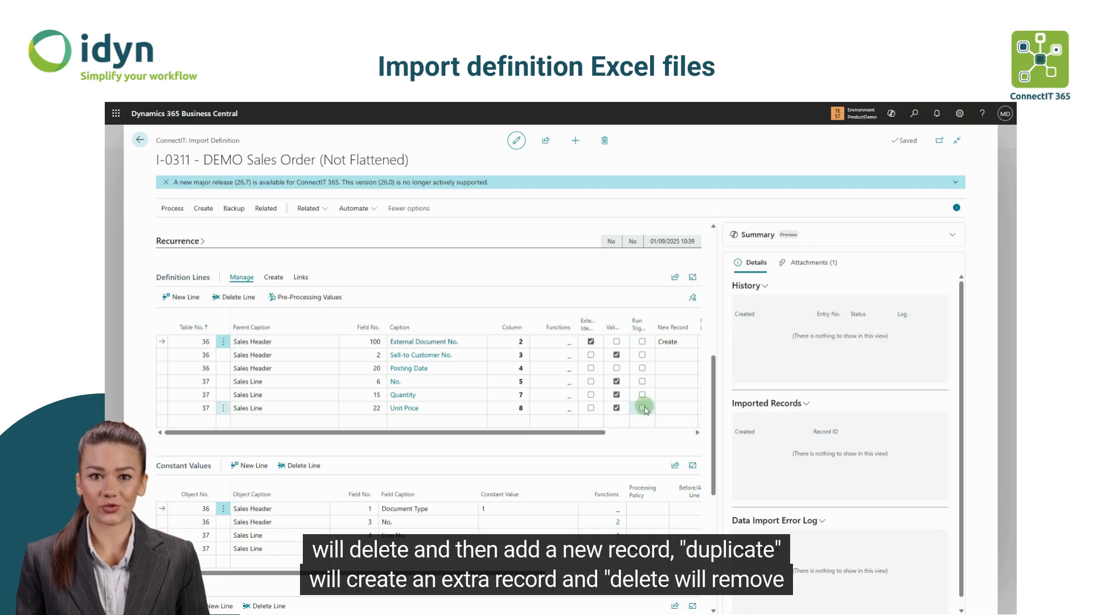
- Examine the New Record, Record Exists and Field Exists options available for the External Document No. definition line
drag(598, 437, 699, 432)
click(564, 342)
click(575, 342)
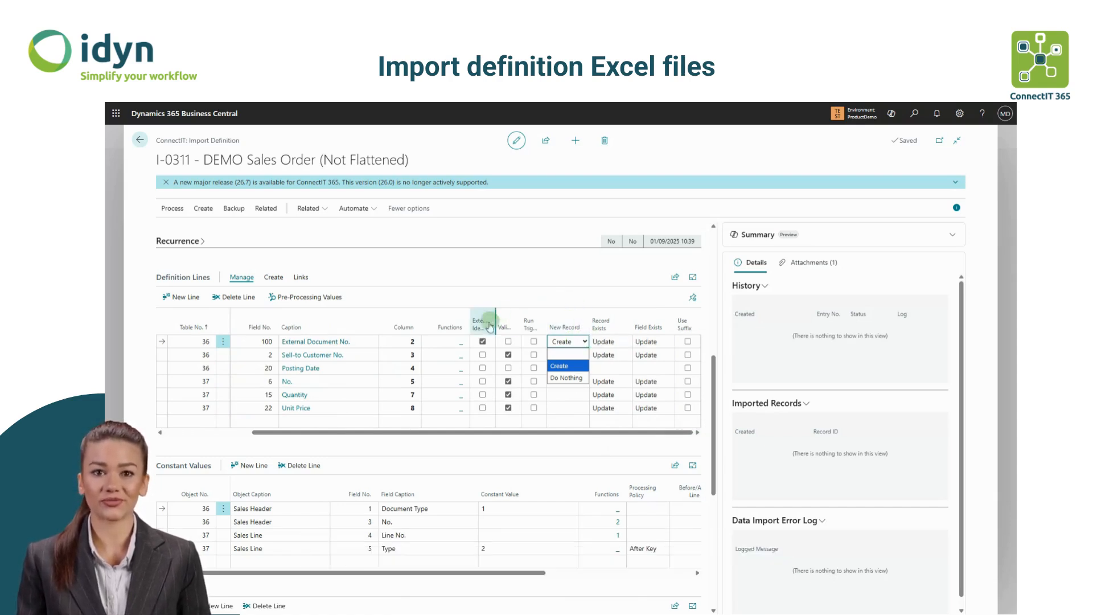
click(616, 297)
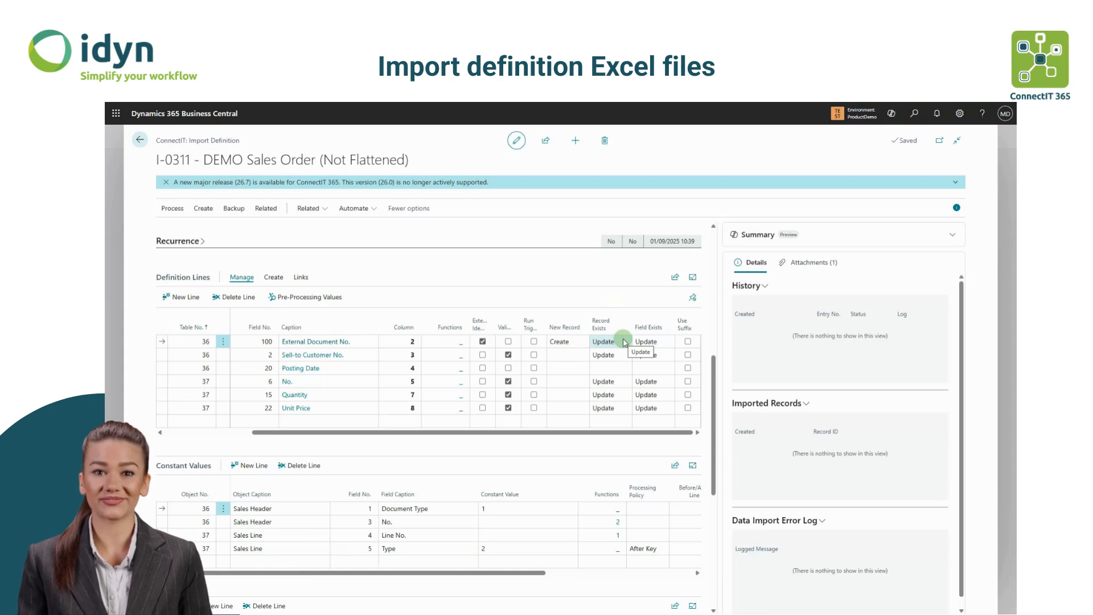
click(624, 342)
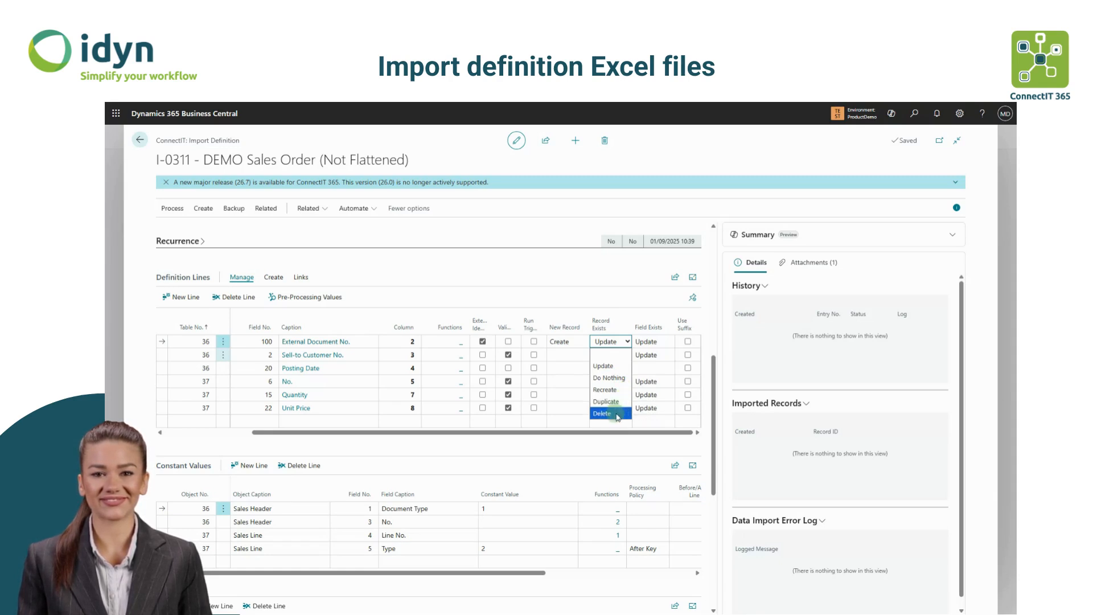
click(632, 299)
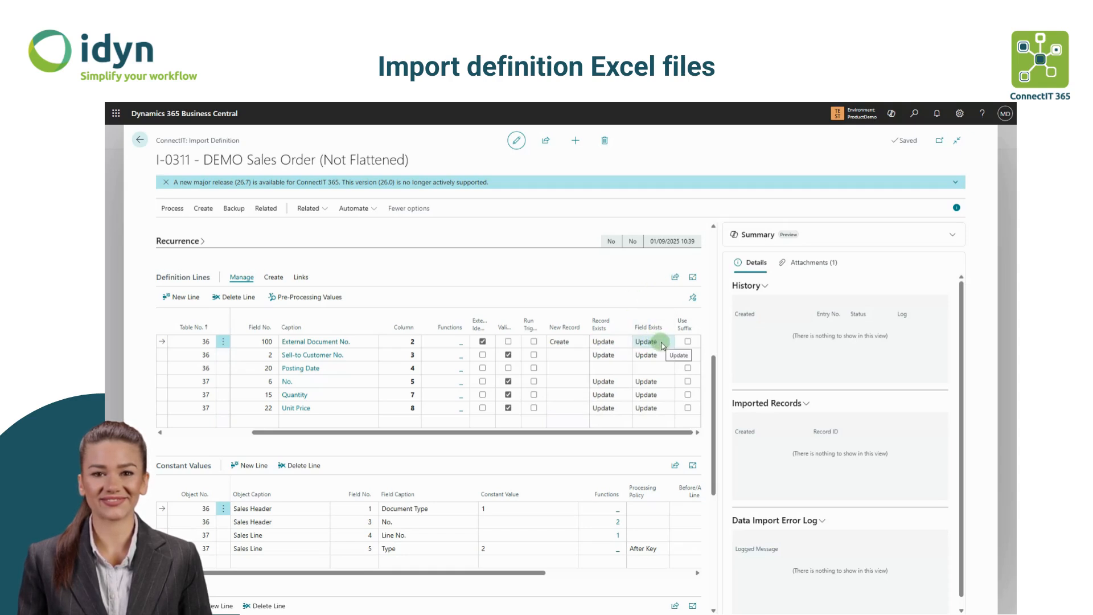
click(662, 344)
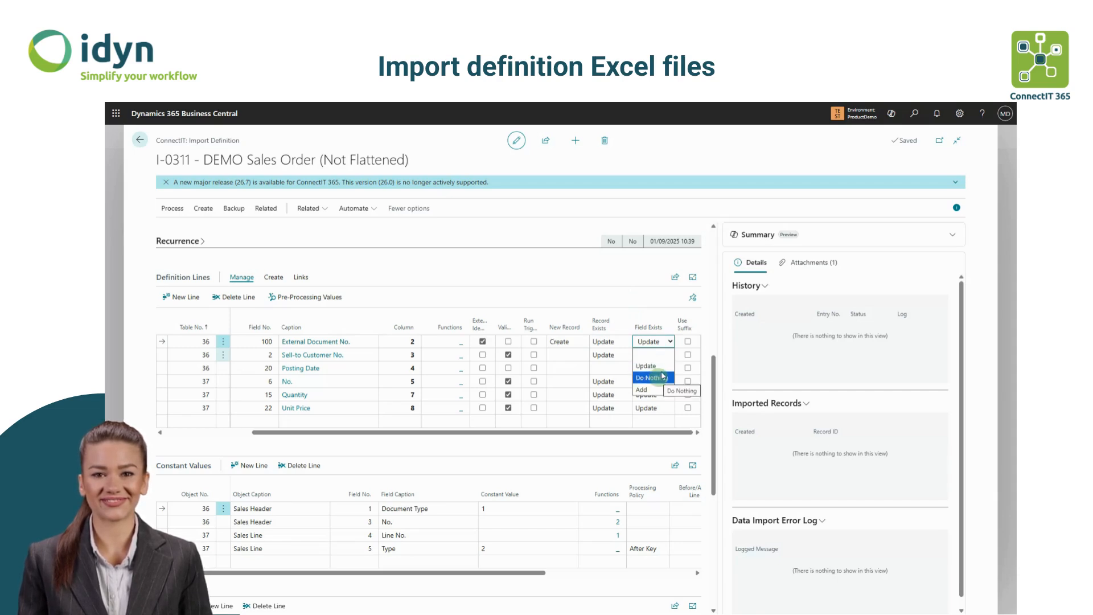
click(642, 303)
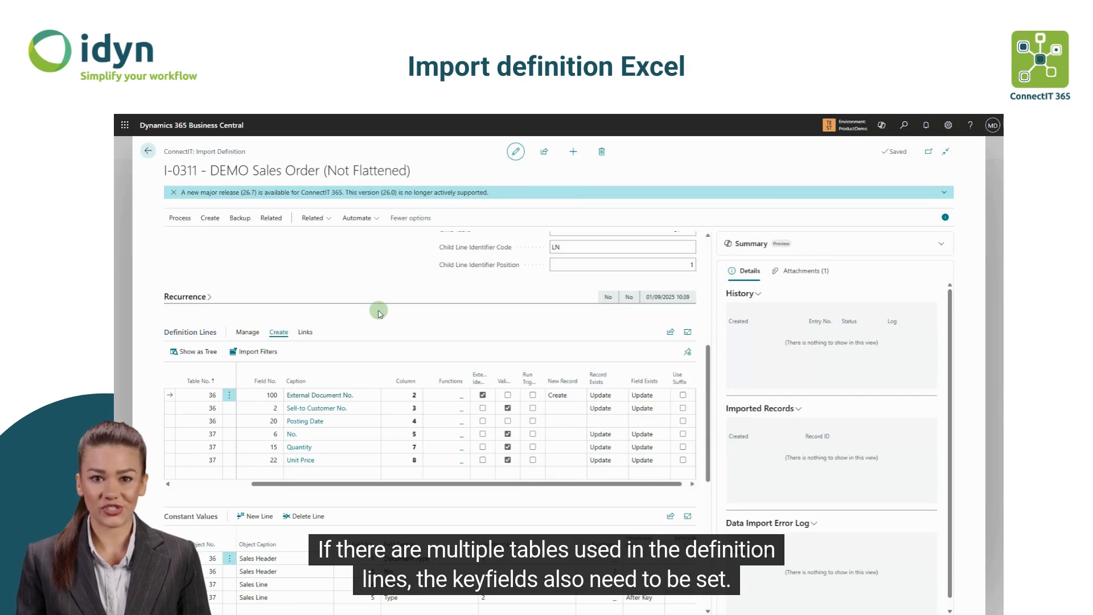
- Review the key links between Sales Header and Sales Line, including the selectable parent fields, and return to the import definition
click(305, 333)
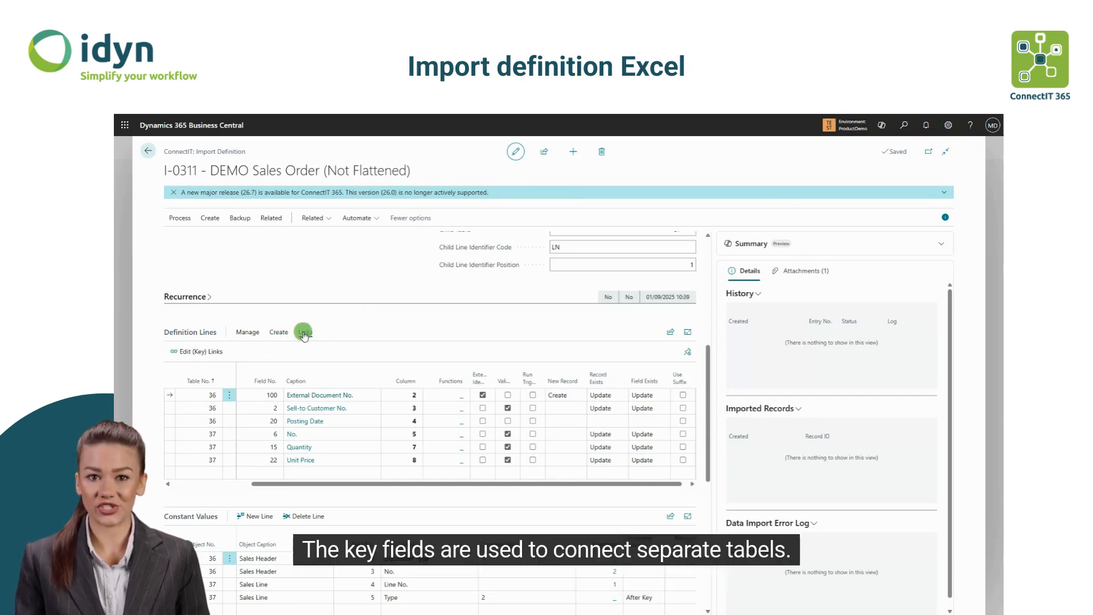
click(204, 353)
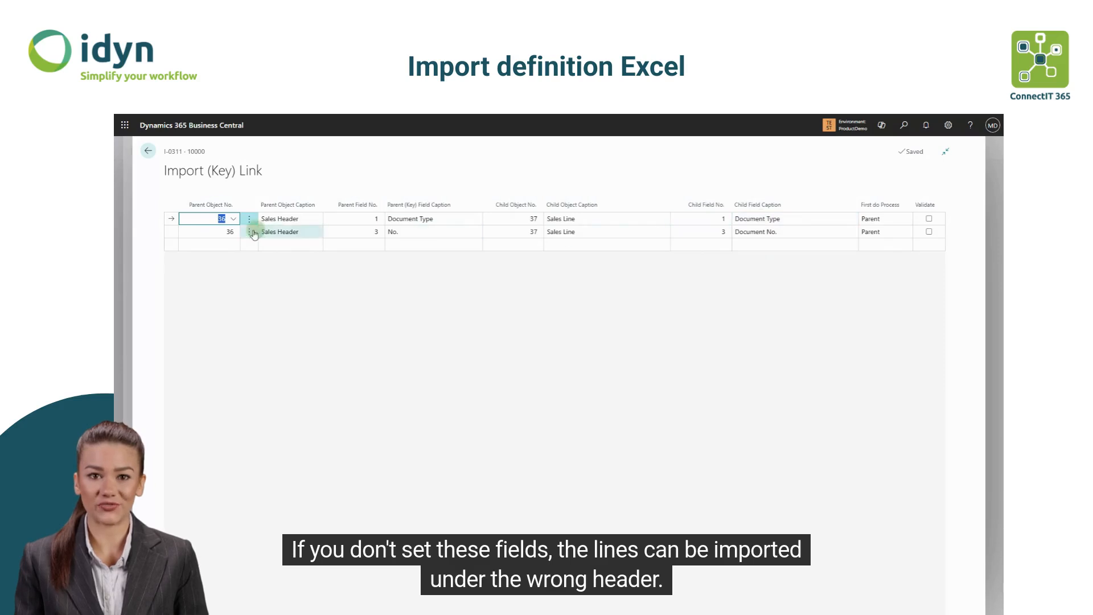
click(376, 234)
click(378, 234)
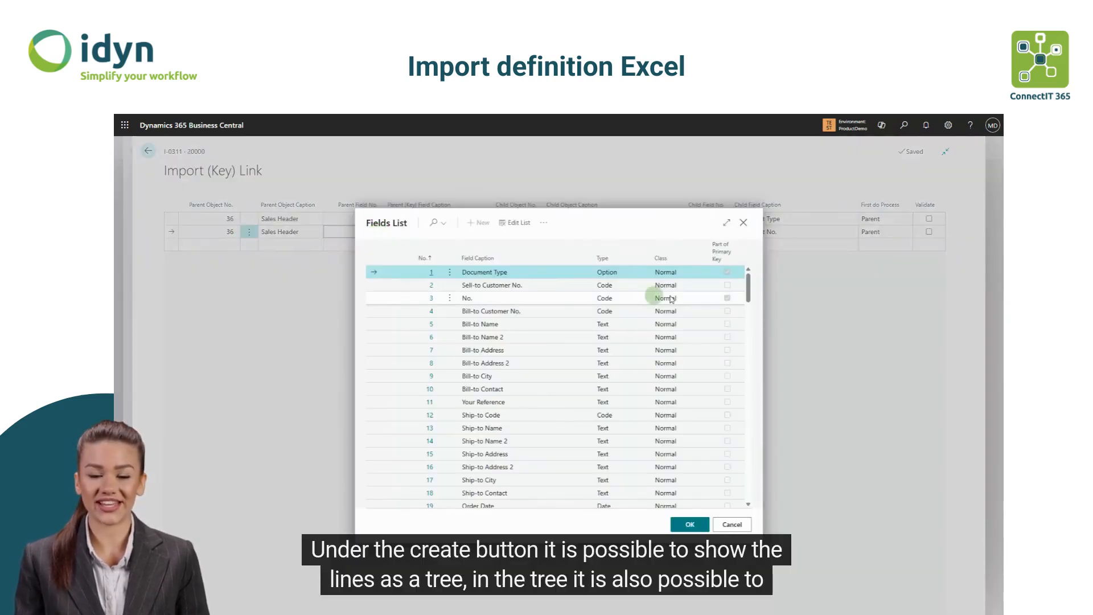
click(743, 223)
click(148, 151)
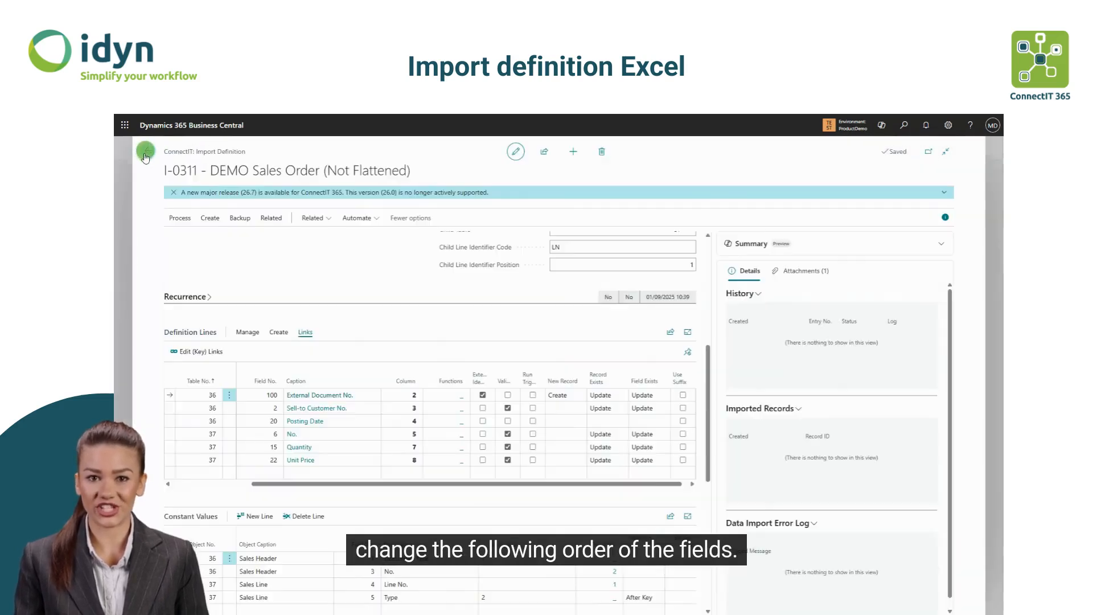
- Show the definition lines as a tree, move the Quantity field above No., and return to the import definition
click(278, 332)
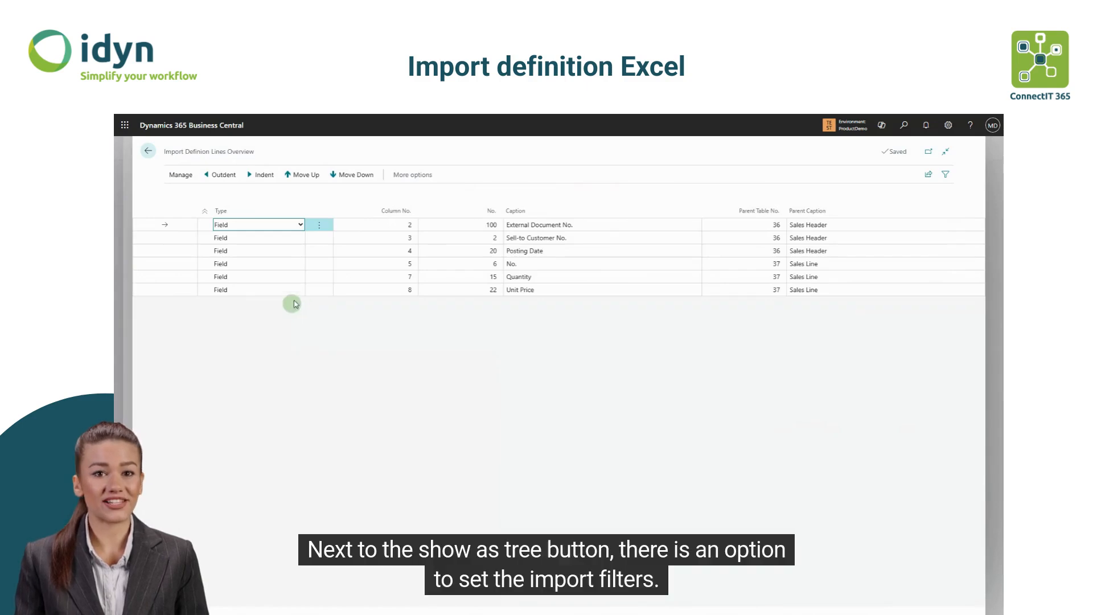
click(276, 277)
click(290, 181)
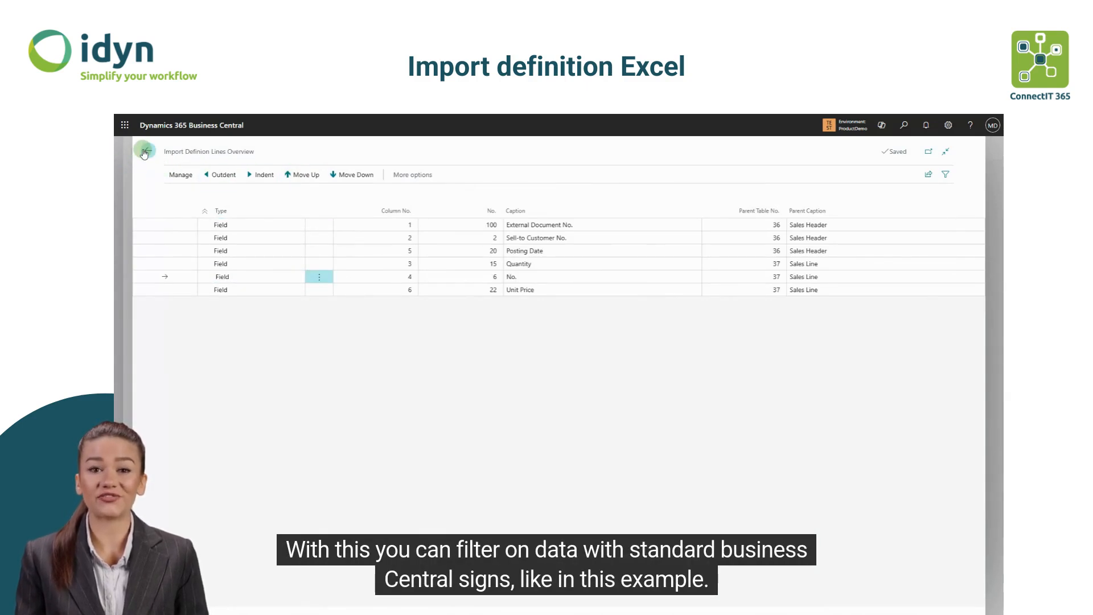
click(146, 152)
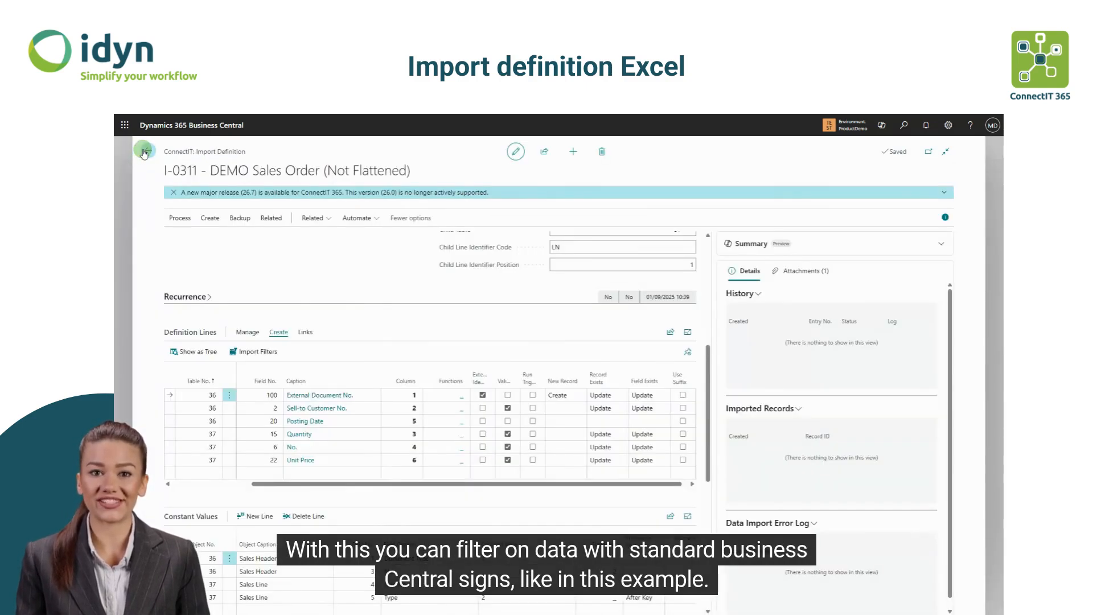
- Add an import filter on the Sell-to Customer No. column with the filter text s*
click(263, 353)
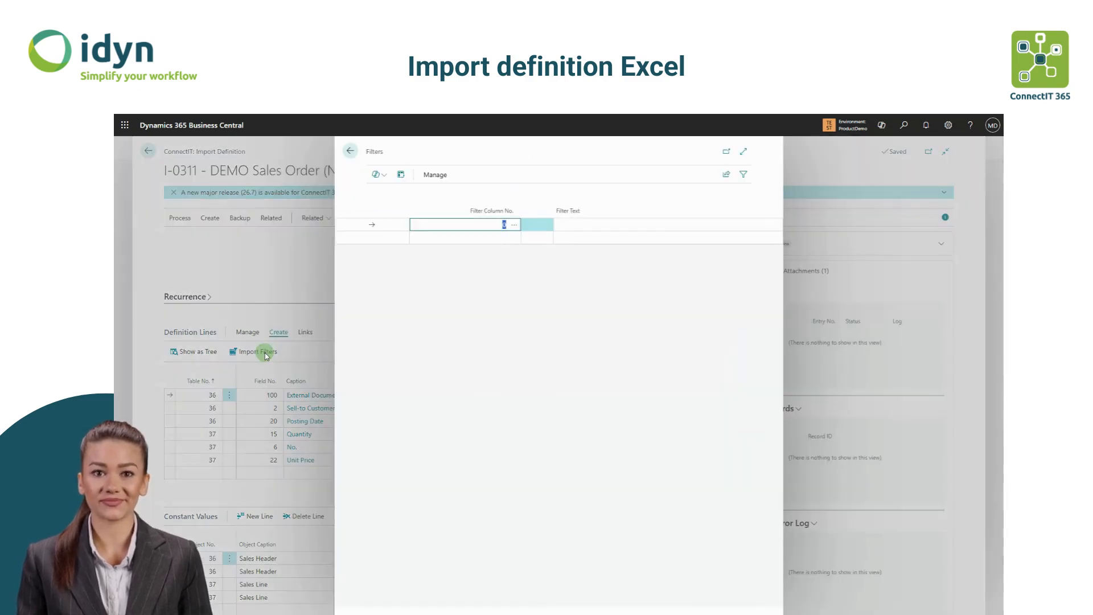
click(514, 224)
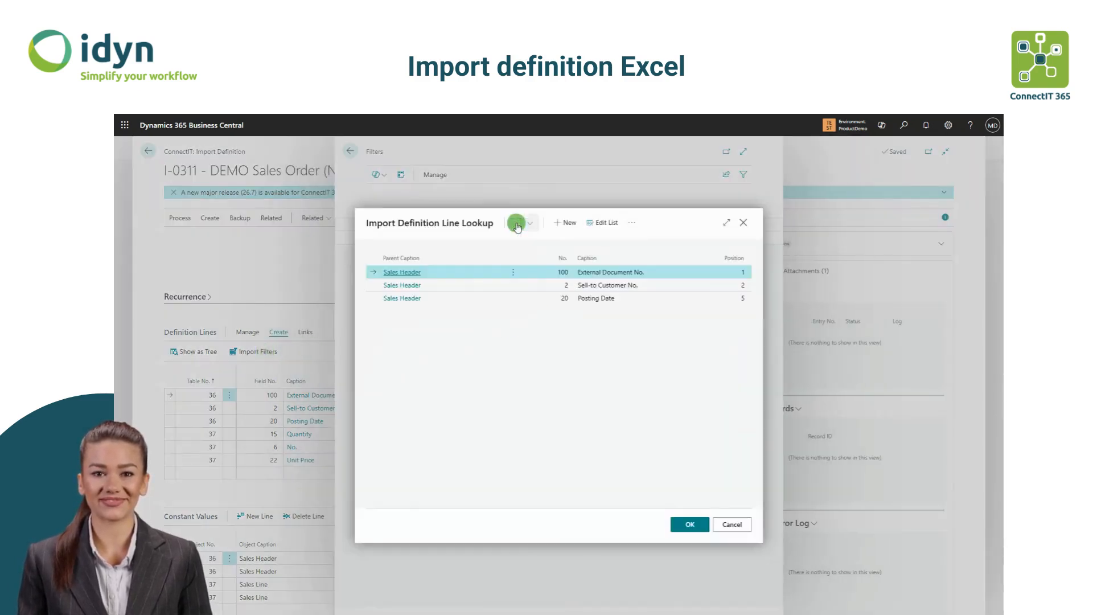
click(446, 285)
click(689, 524)
click(611, 225)
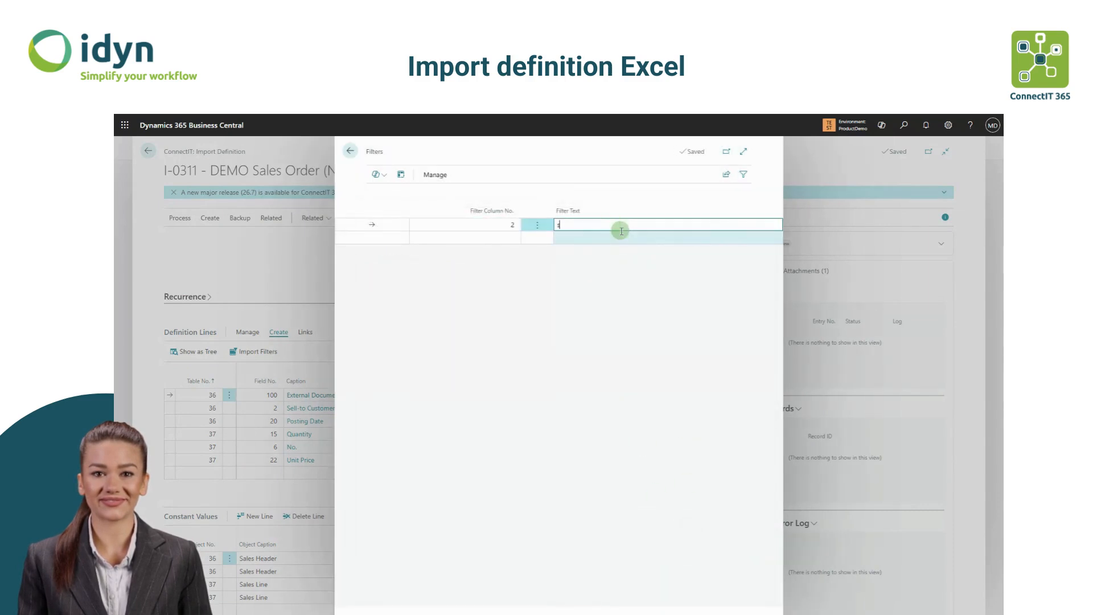
text(s*)
click(592, 317)
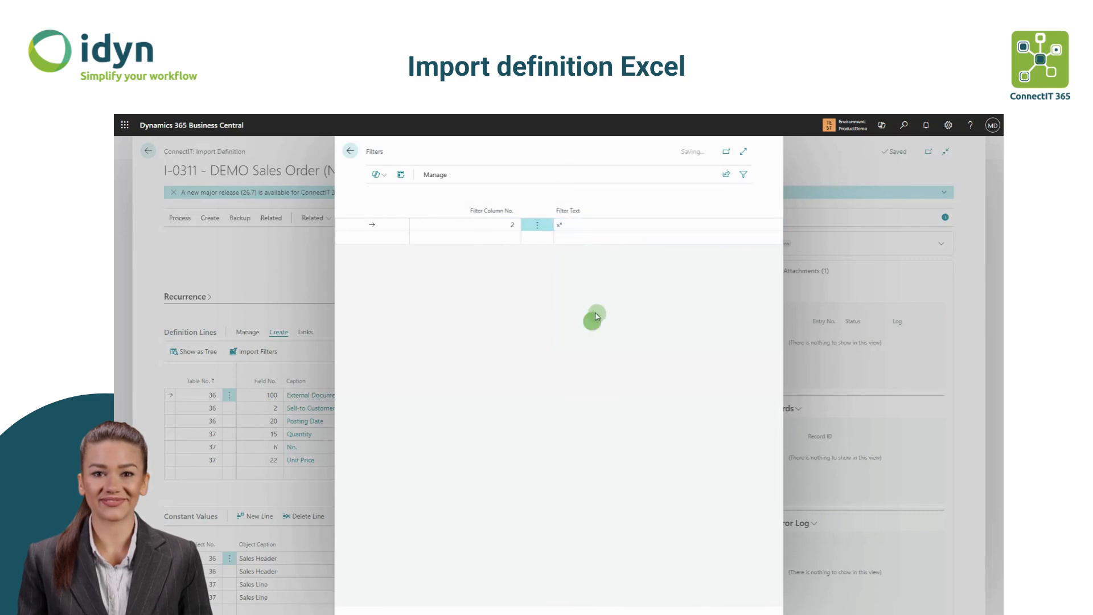
- Return to the import definition and review its constant values, including the functions assigned to the Sales Header No. field
click(350, 150)
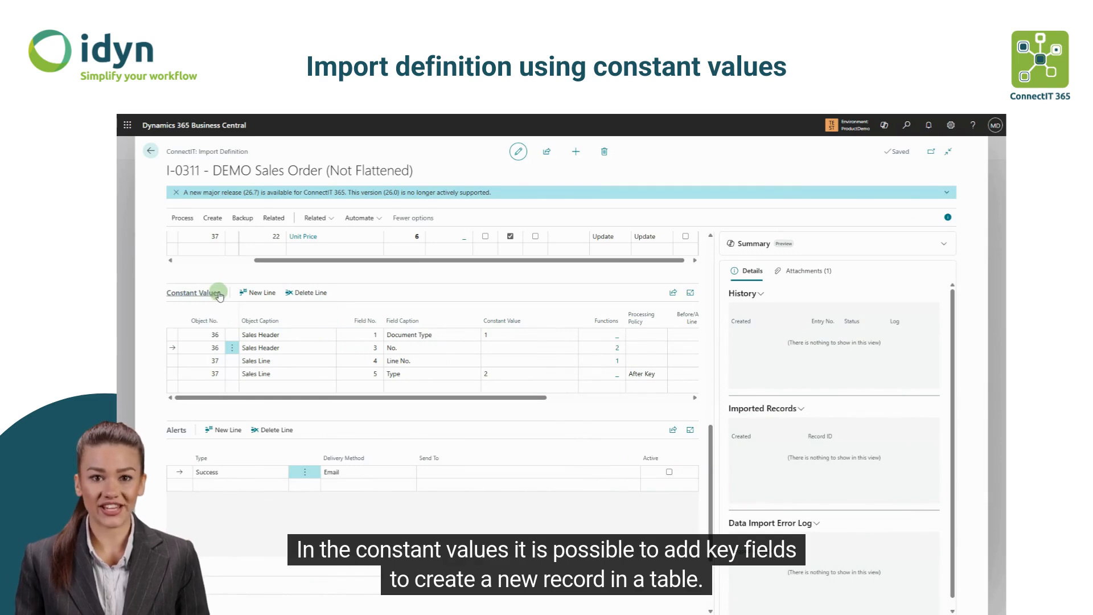
click(206, 337)
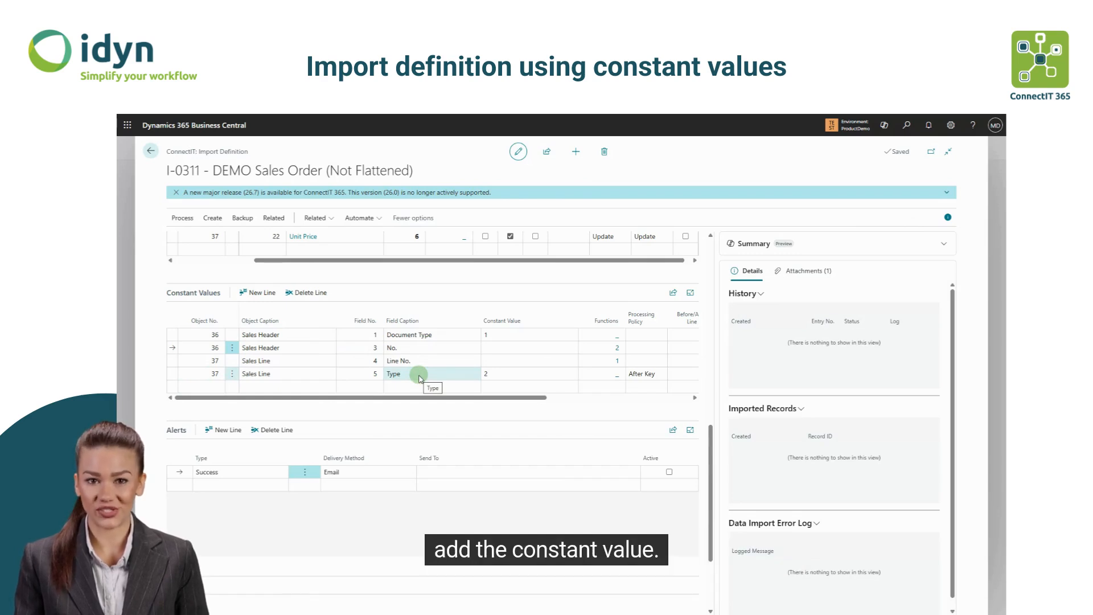
click(205, 387)
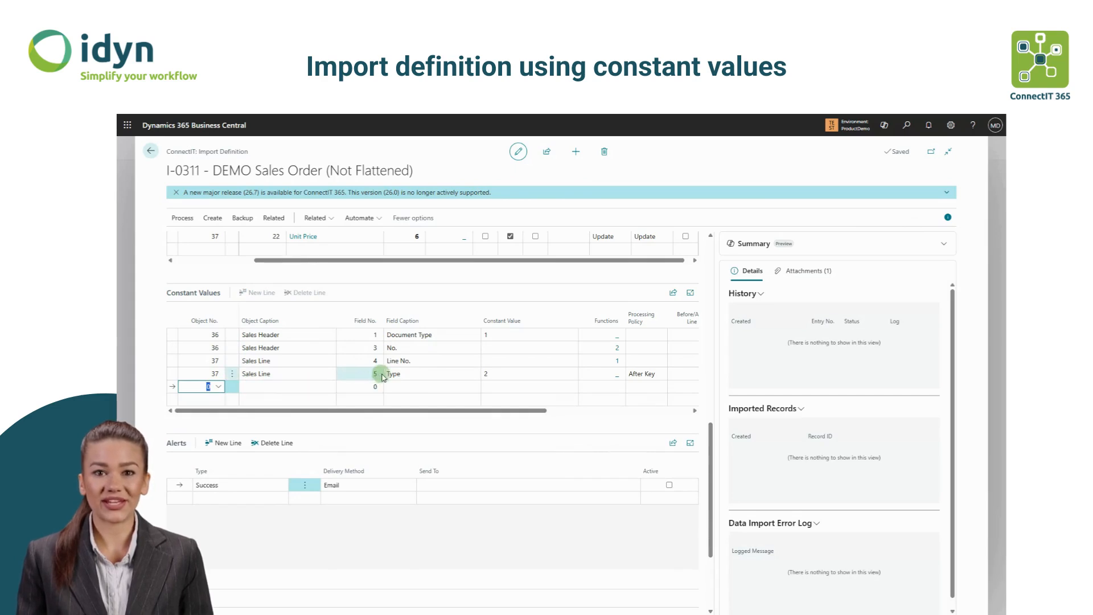
click(426, 374)
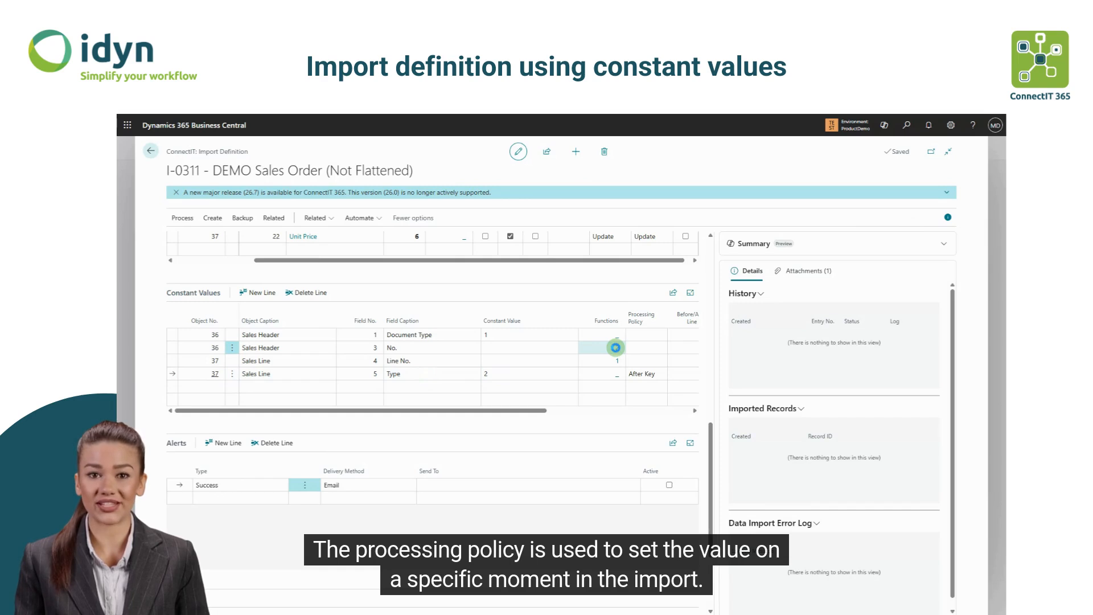
click(616, 348)
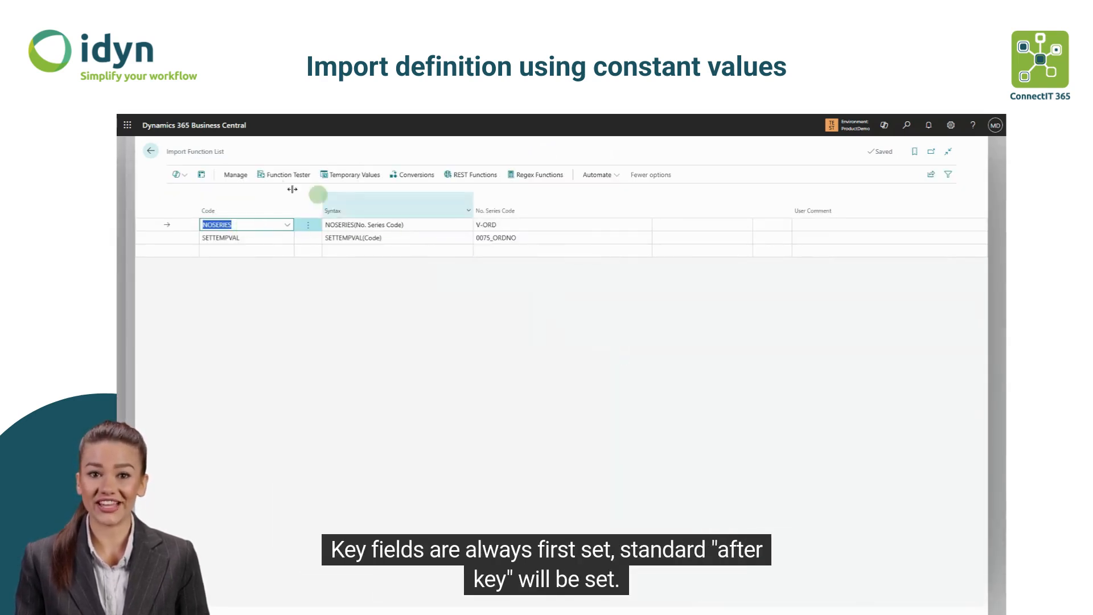
click(151, 150)
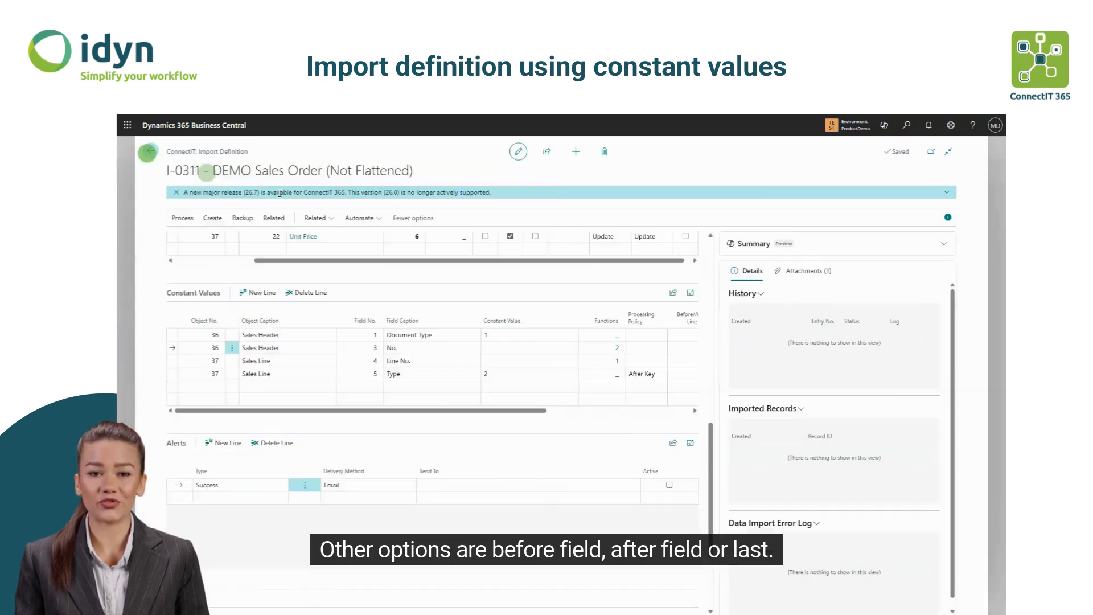
- Set the Sales Line Type constant value's processing policy to Before Field, with Unit Price as the reference field
click(655, 335)
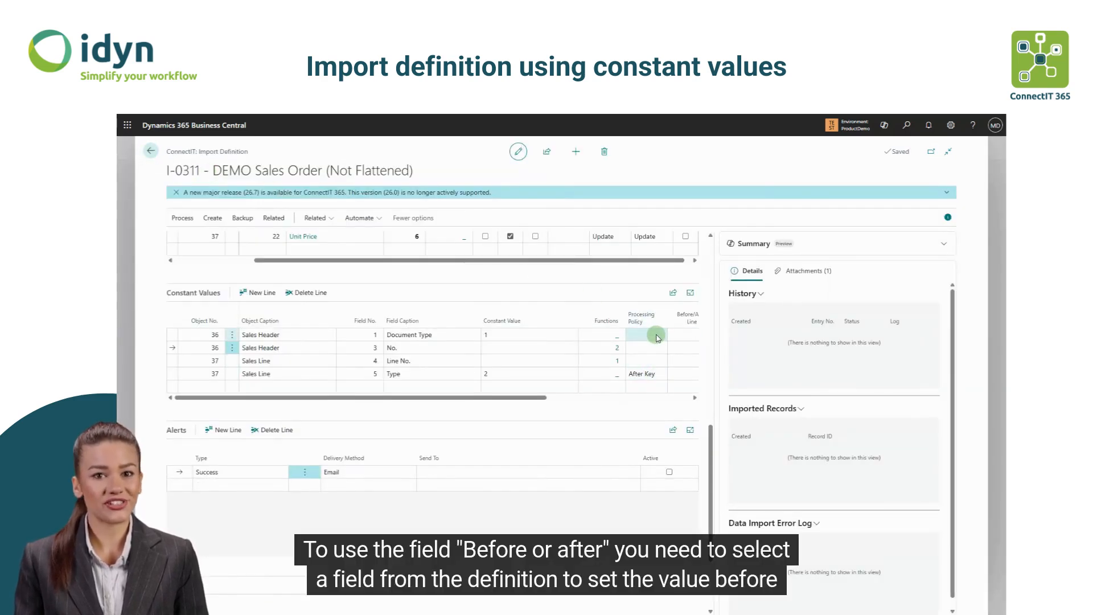
click(661, 375)
click(662, 375)
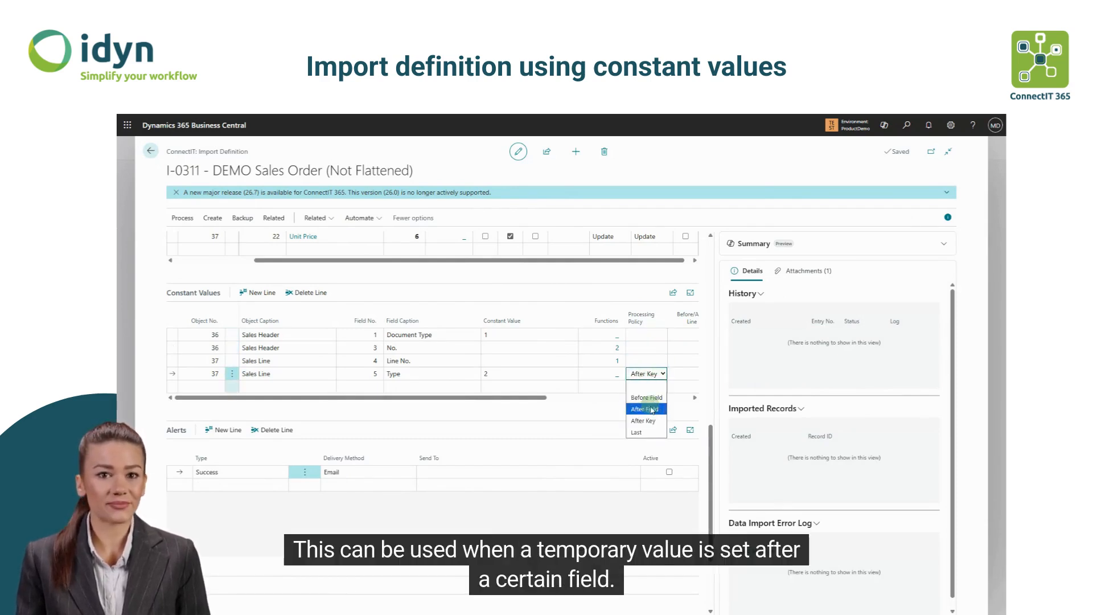
click(574, 407)
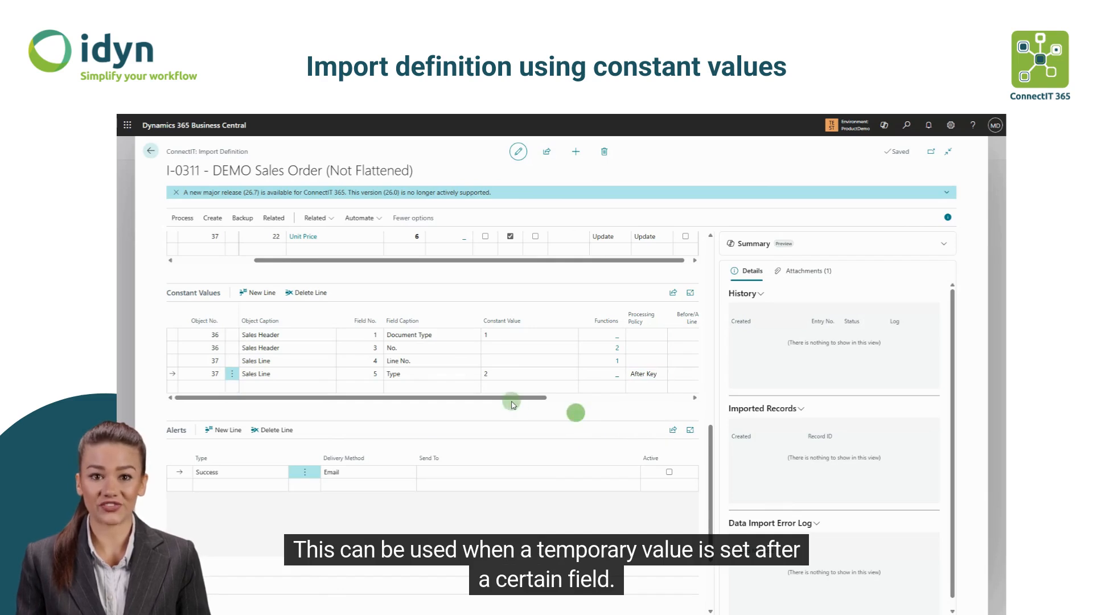
drag(581, 398, 649, 402)
click(500, 374)
click(511, 398)
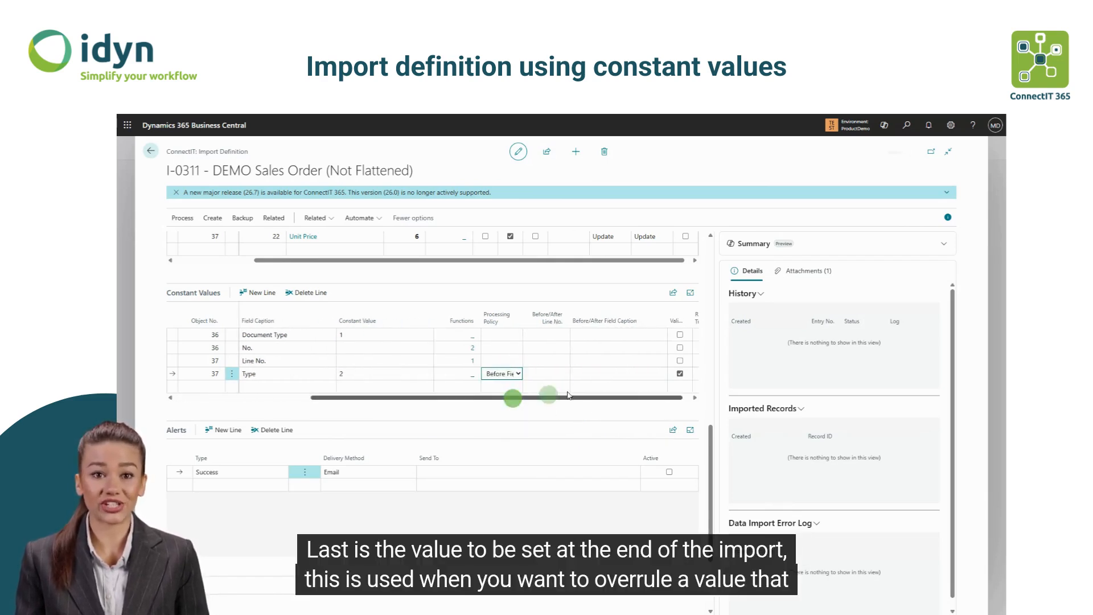
click(562, 376)
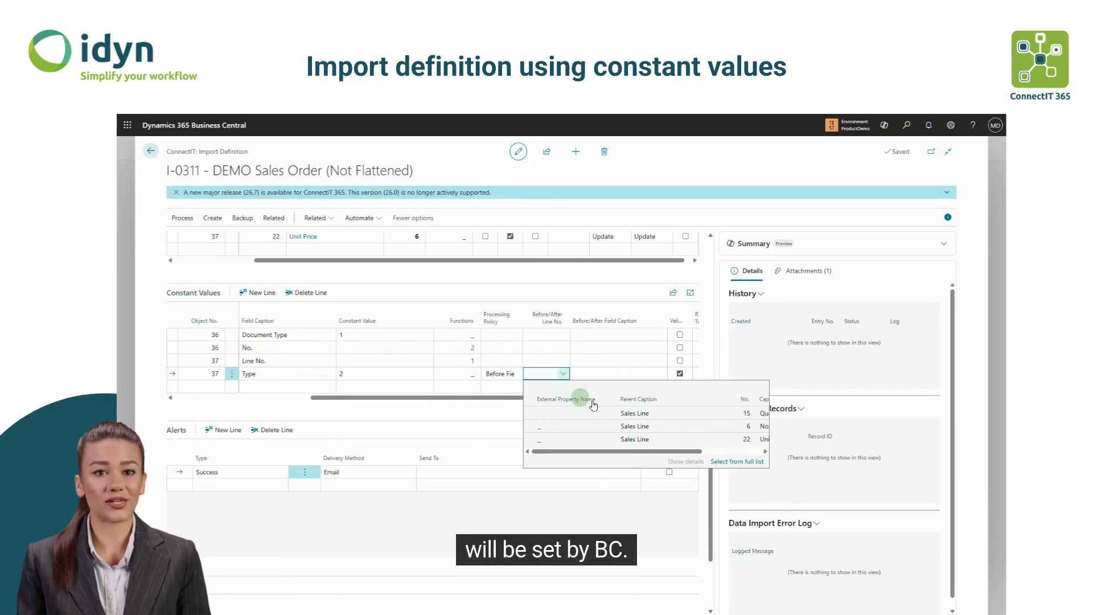
drag(654, 453, 719, 456)
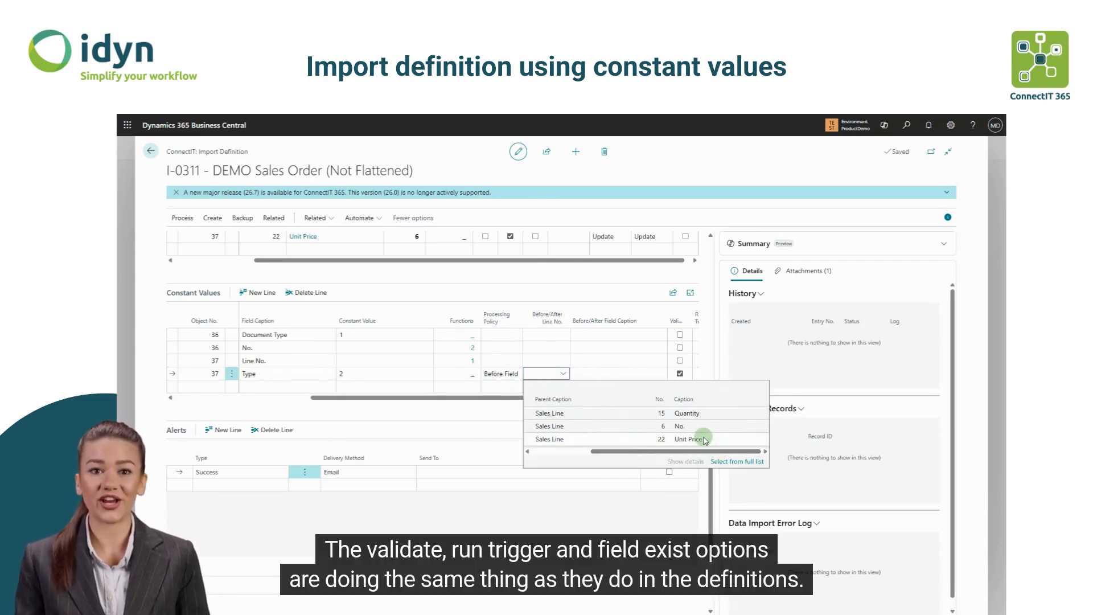
click(705, 439)
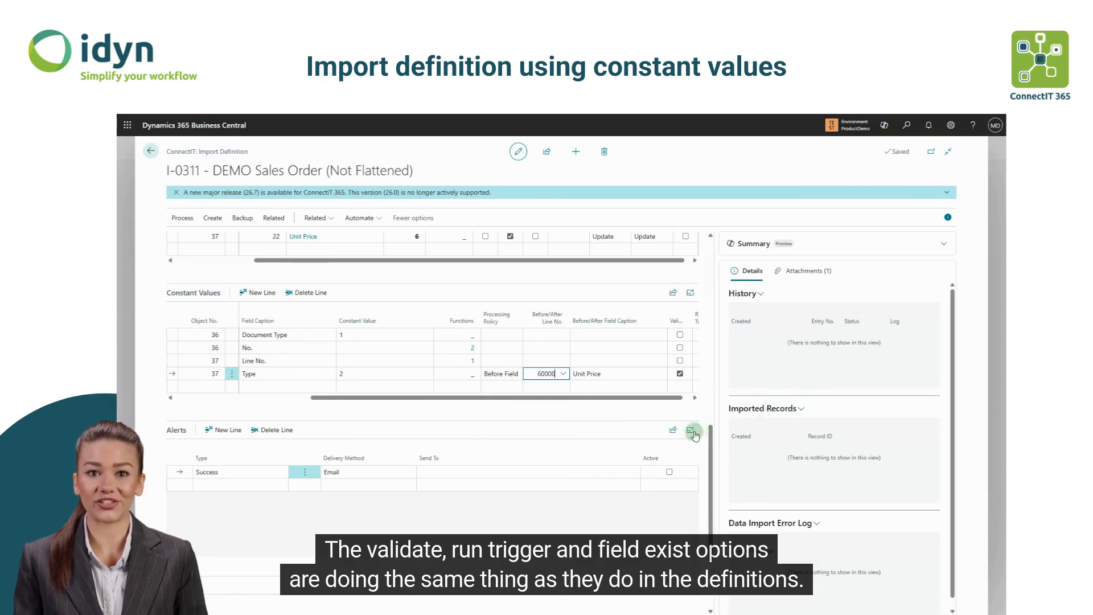
- Set the Field Exists option of the Sales Line Type constant value to Update
drag(603, 397, 689, 398)
click(393, 373)
click(410, 373)
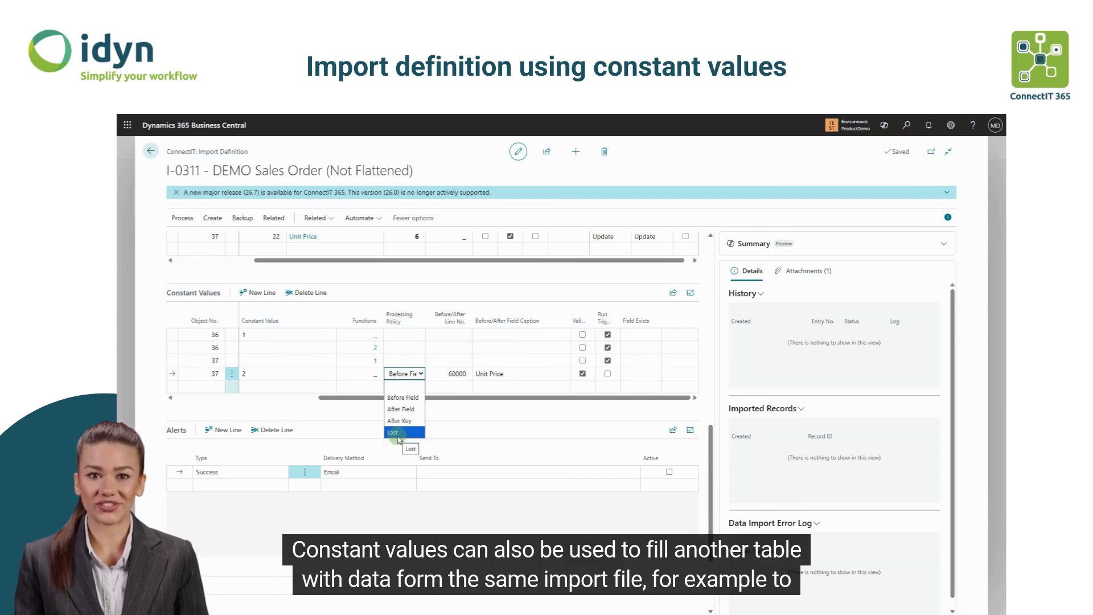
click(521, 399)
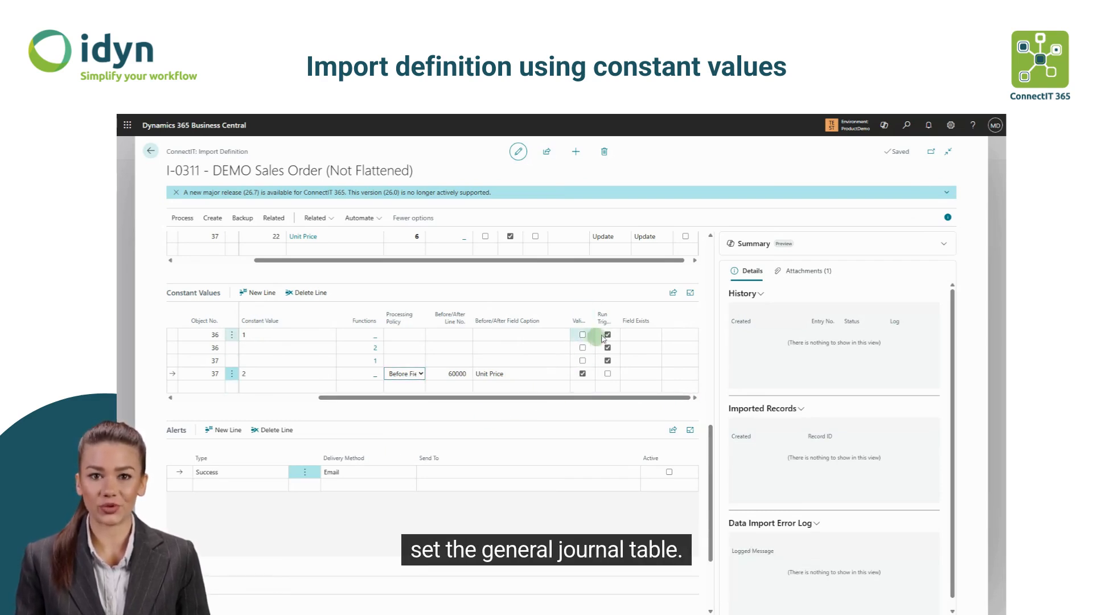
click(632, 374)
click(657, 374)
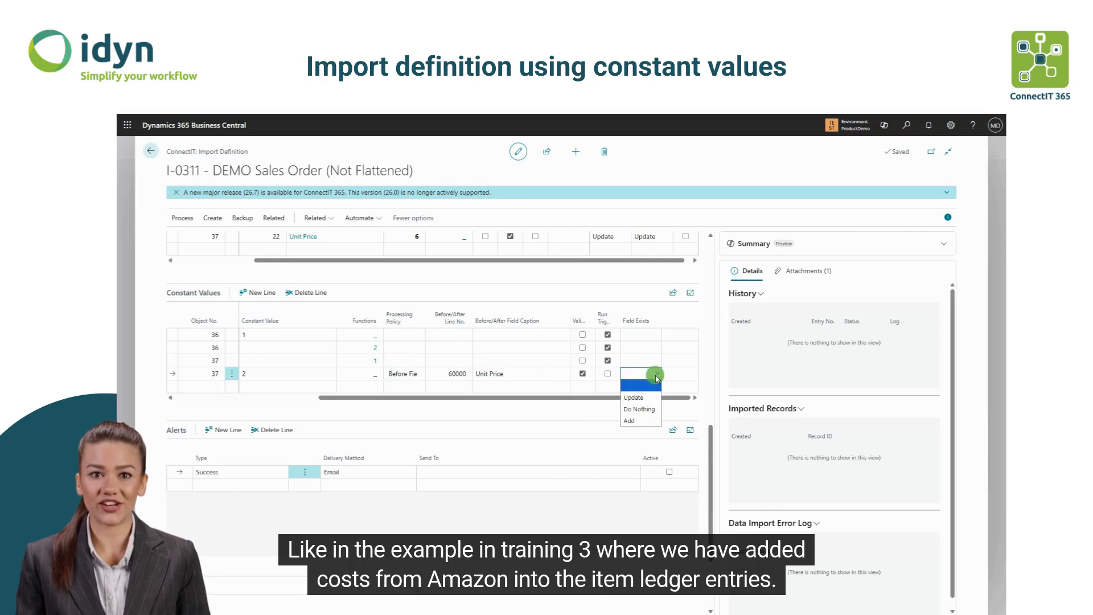
click(649, 397)
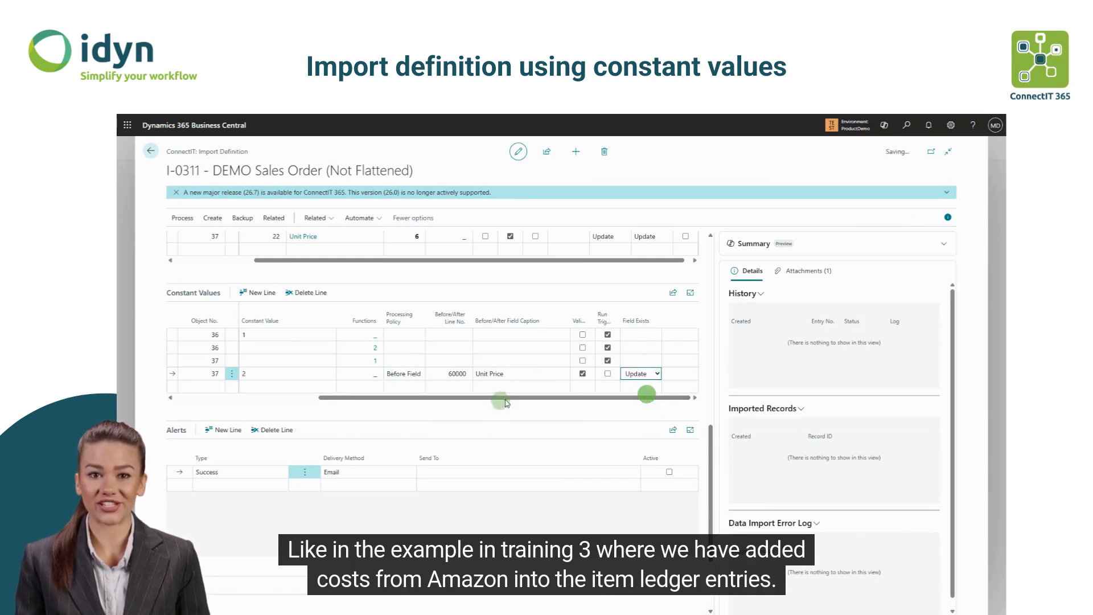
- Open the object number selection on a new constant value line
drag(511, 398, 263, 407)
click(210, 389)
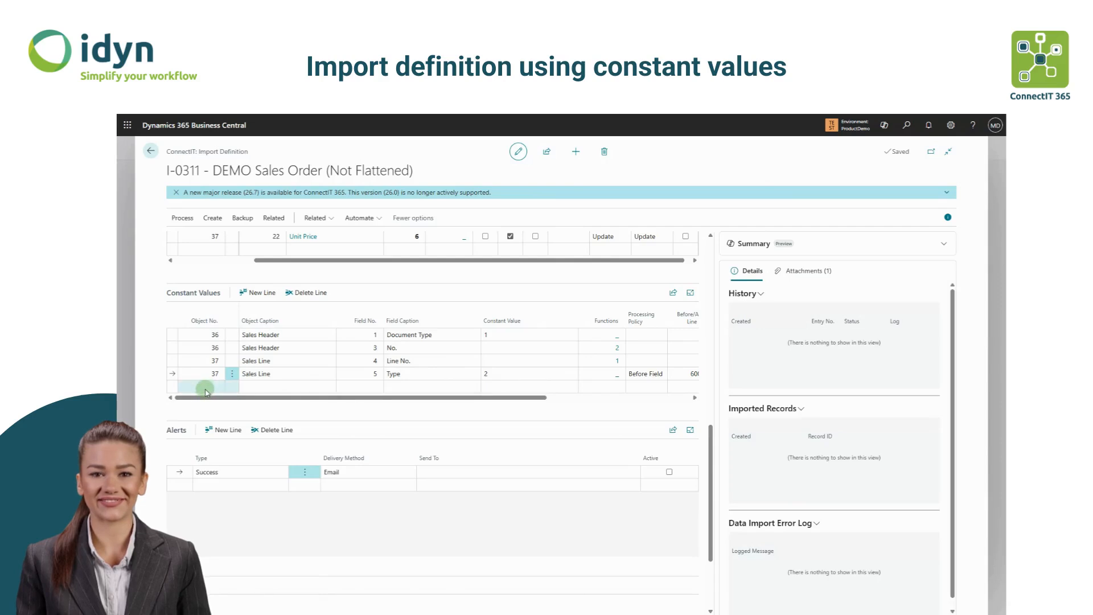
click(206, 391)
click(217, 387)
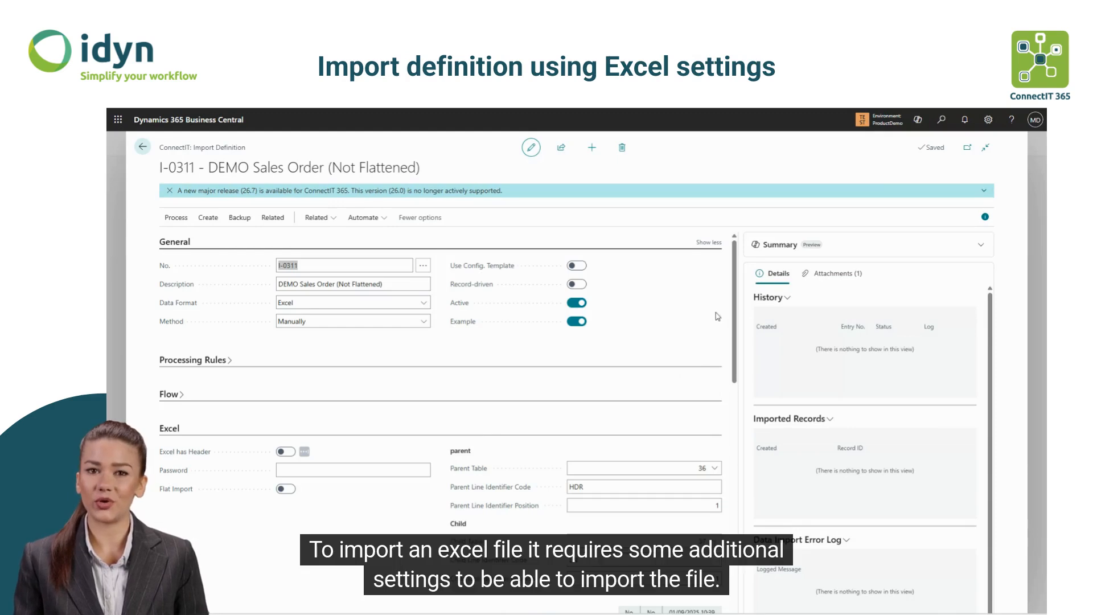
- Try the Excel has Header option in the Excel settings and restore it to off
drag(736, 292, 727, 348)
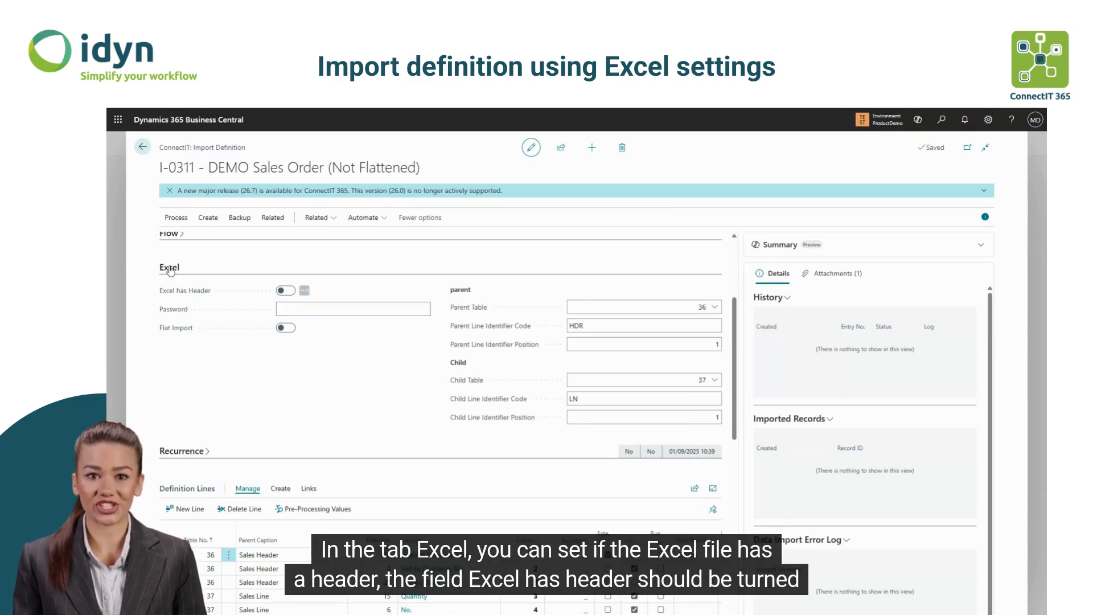
click(285, 291)
click(285, 294)
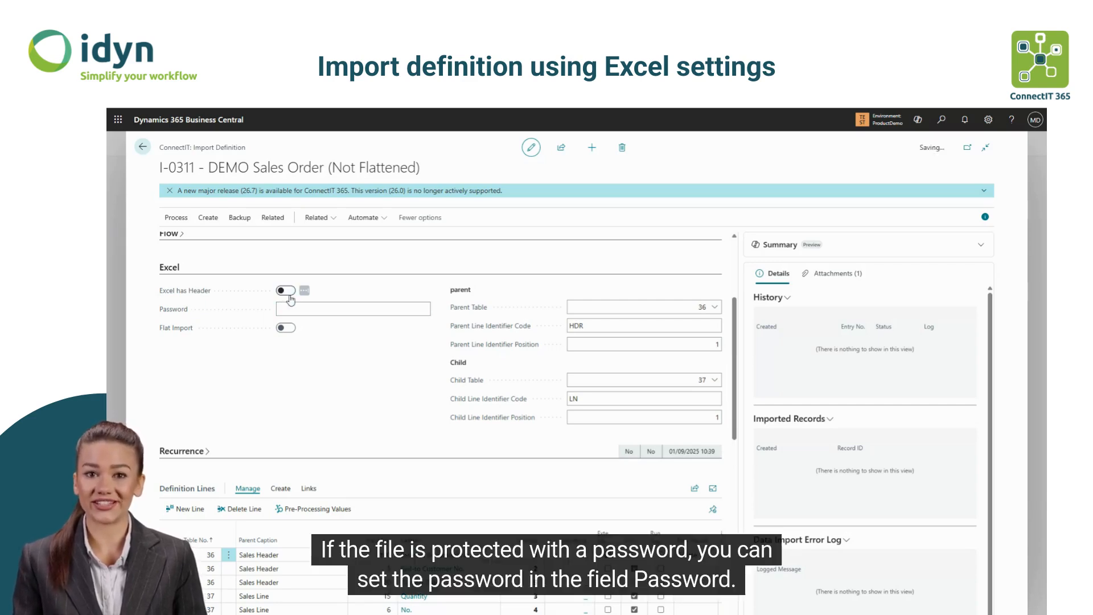
- Enter a file password in the Password field of the Excel settings and clear it again
click(288, 308)
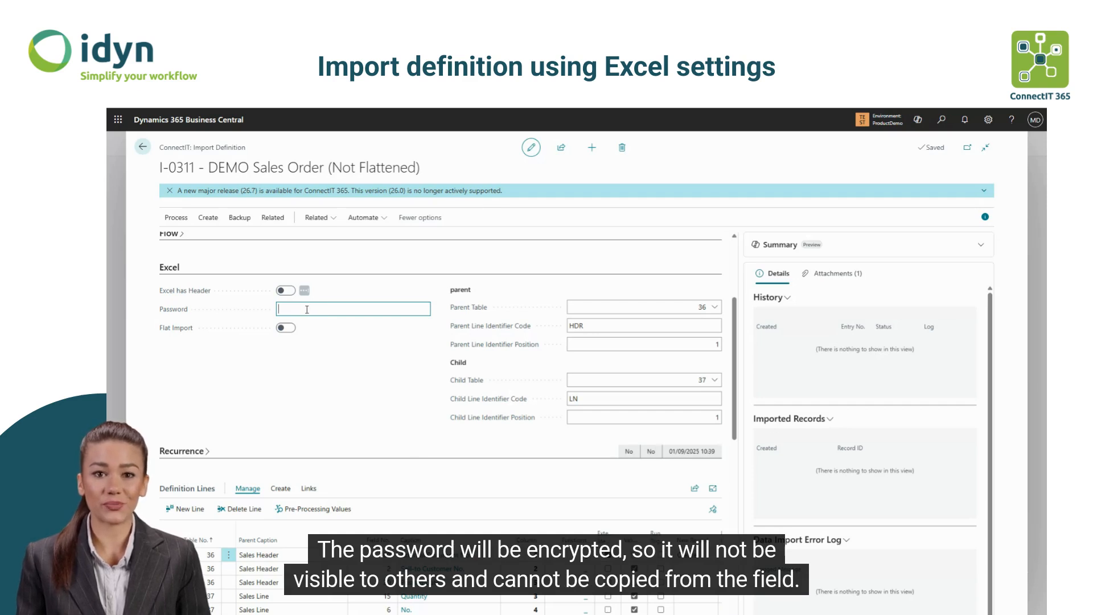
text(••••••)
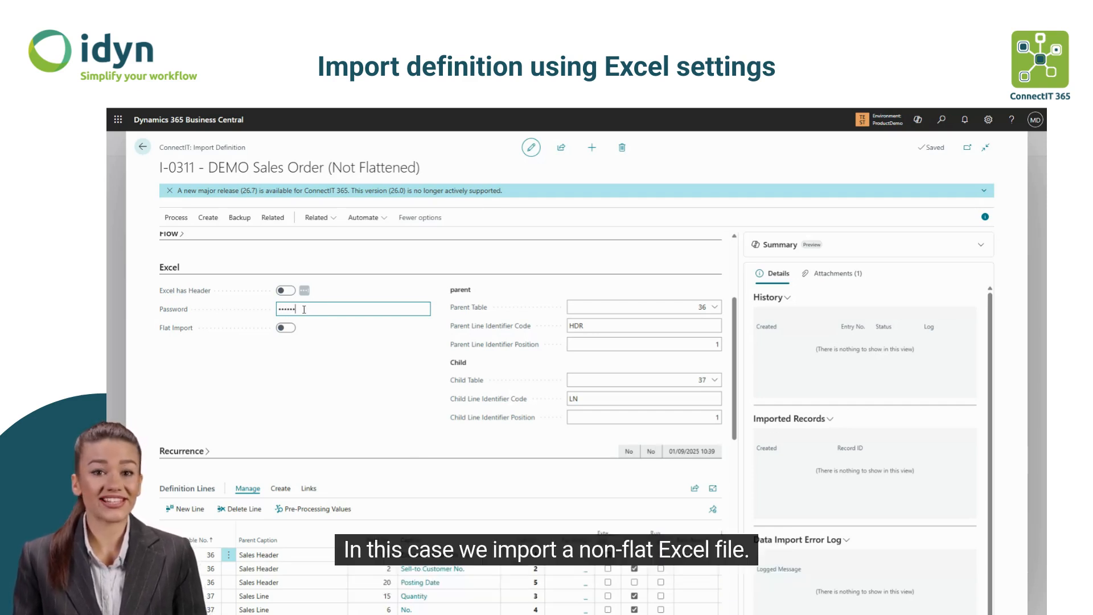
text(•••)
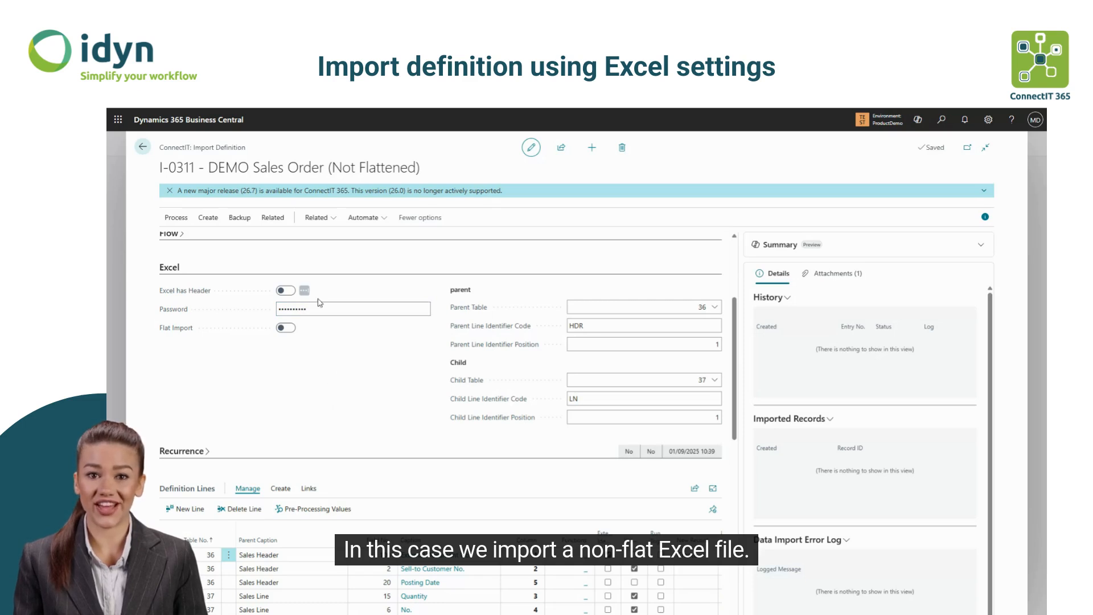
key(ctrl+a)
key(BackSpace)
click(358, 397)
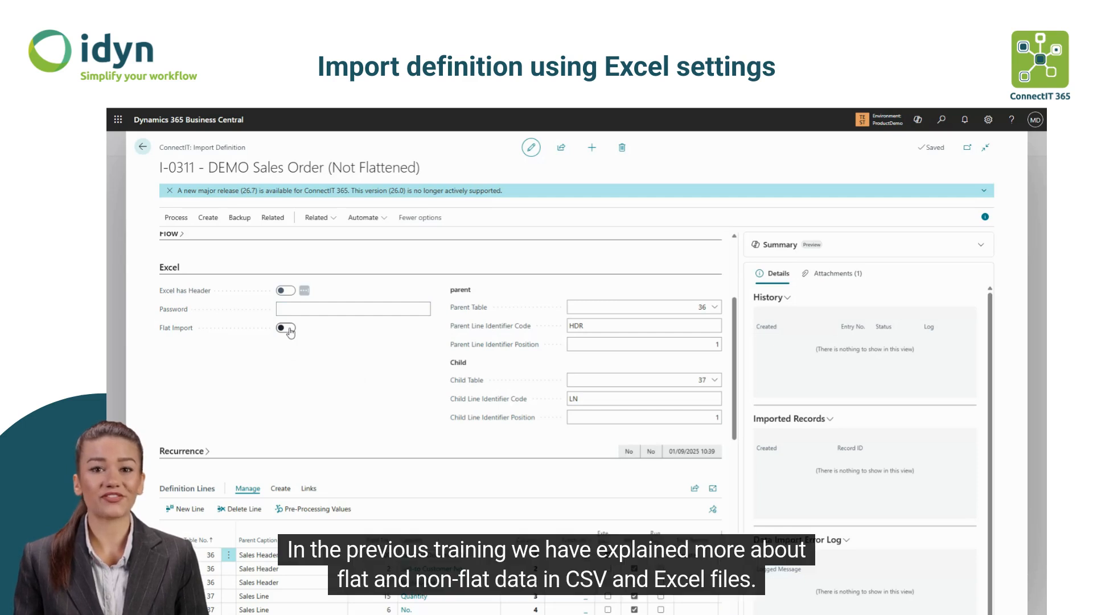
- Try the Flat Import option, restore it to off, and review the parent and child table settings
click(286, 328)
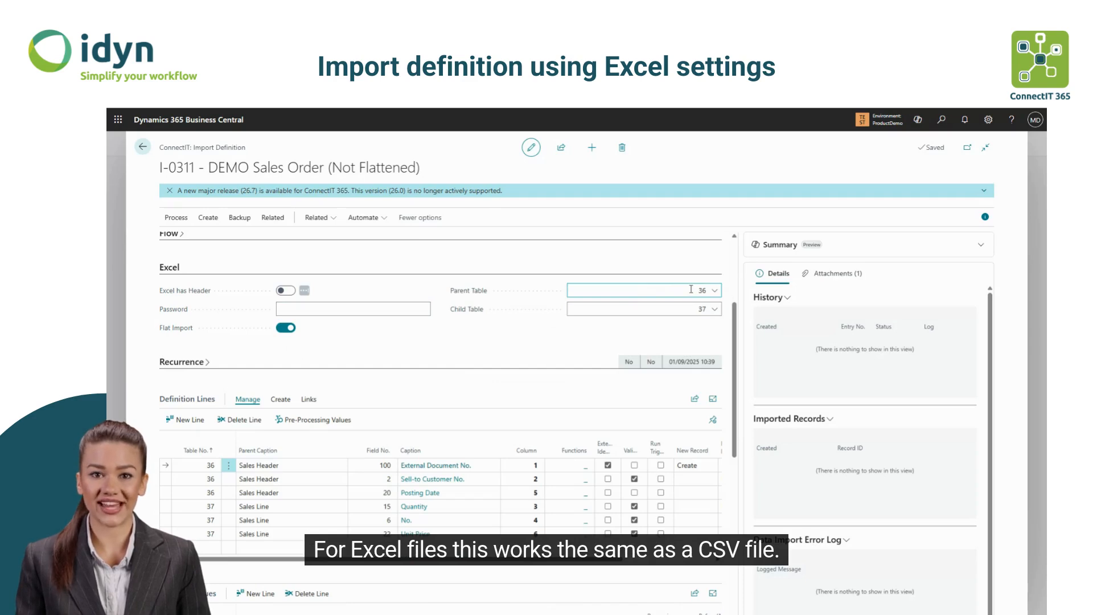
click(284, 329)
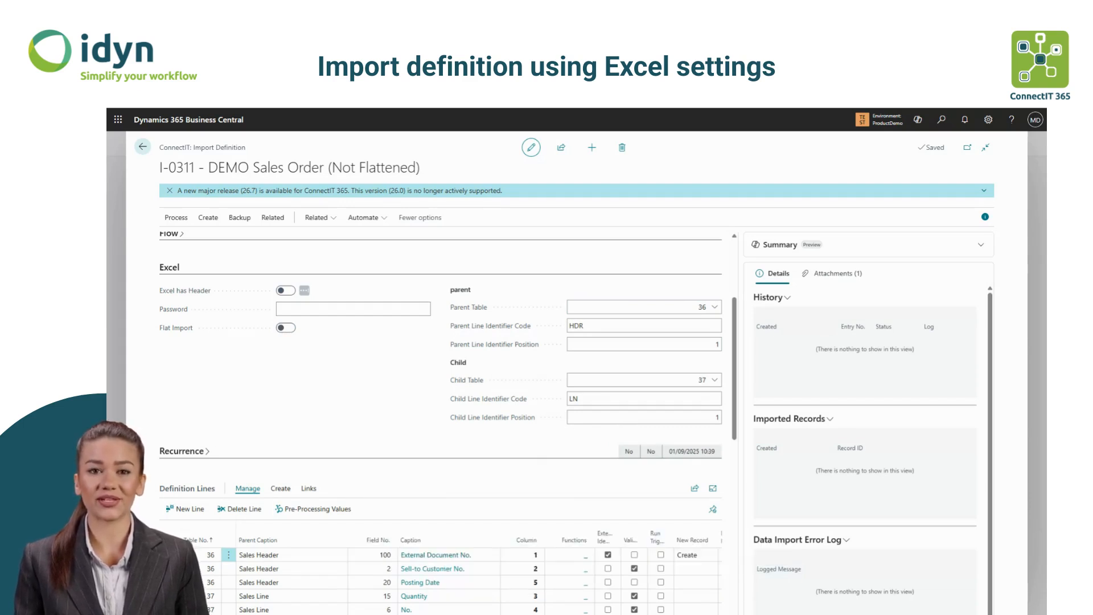
click(703, 307)
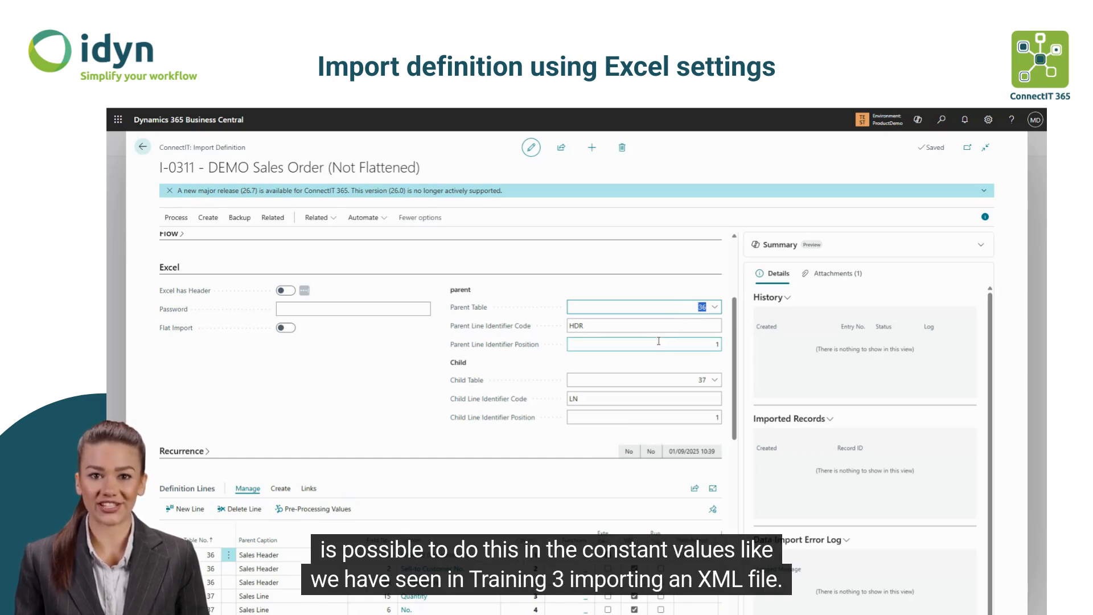
click(669, 383)
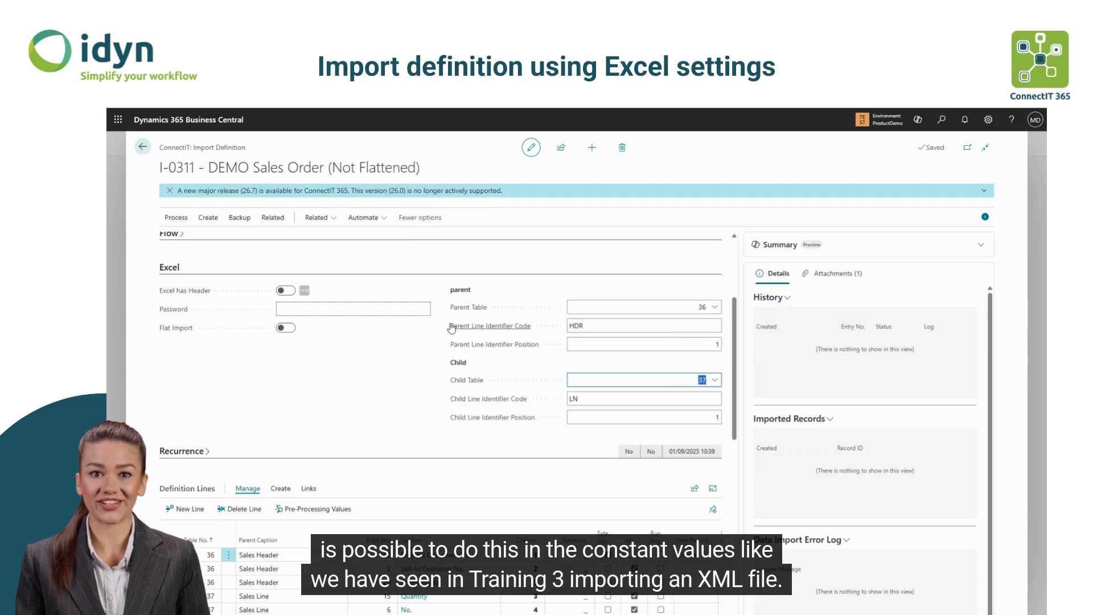
click(290, 331)
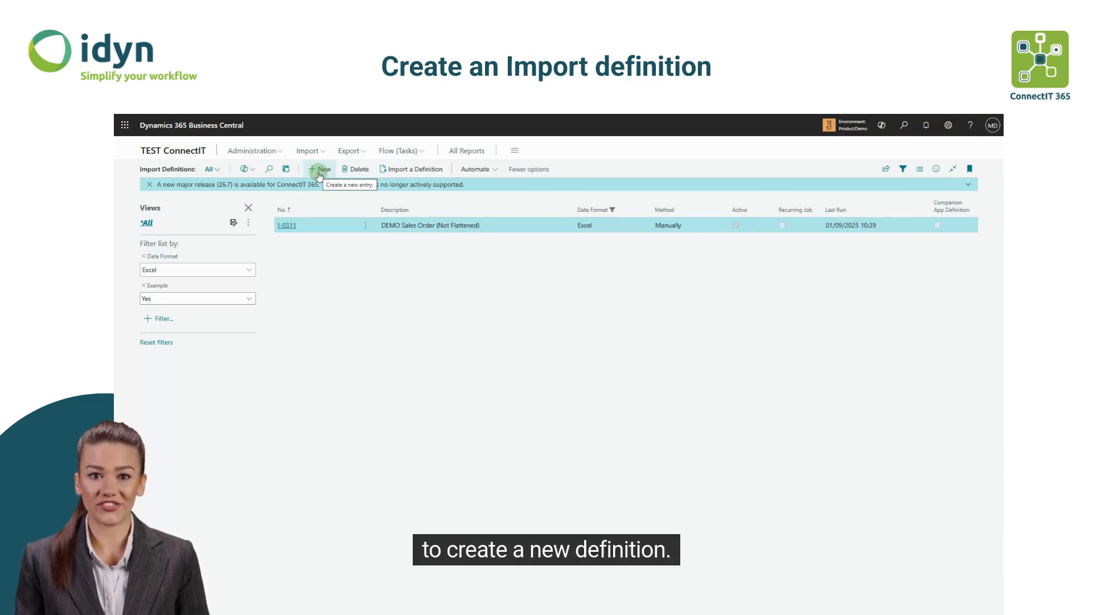
- Create a new import definition with the description Purchase orders
click(319, 175)
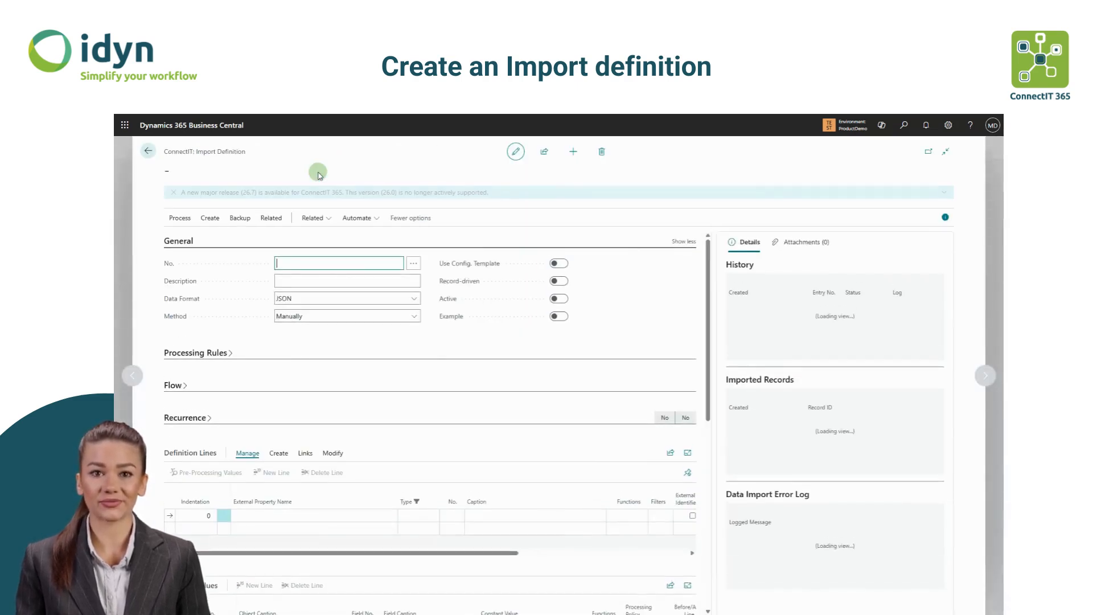
click(297, 284)
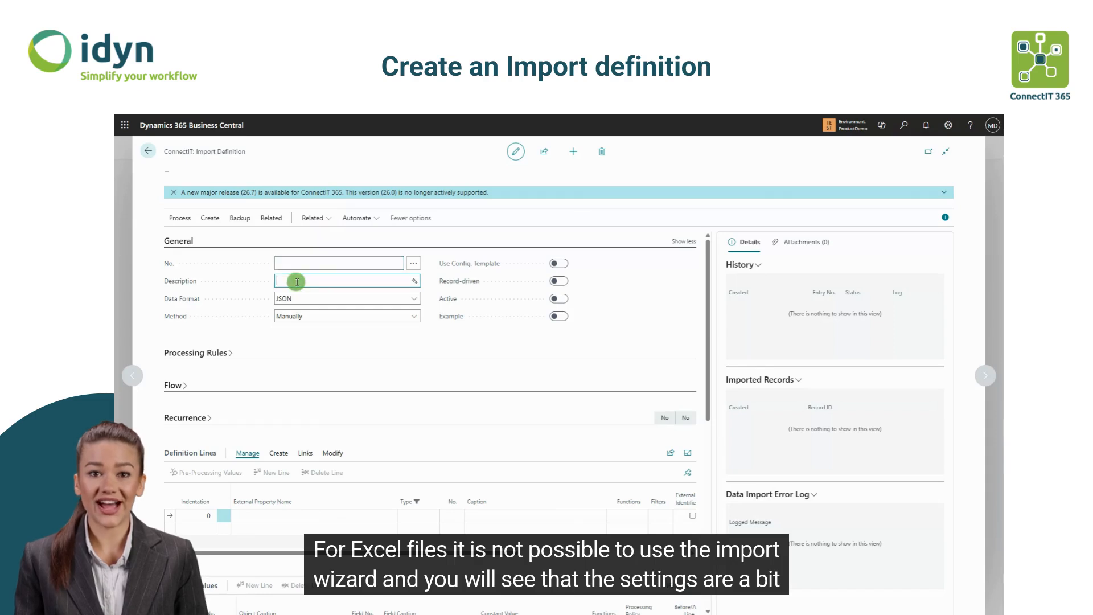
text(P)
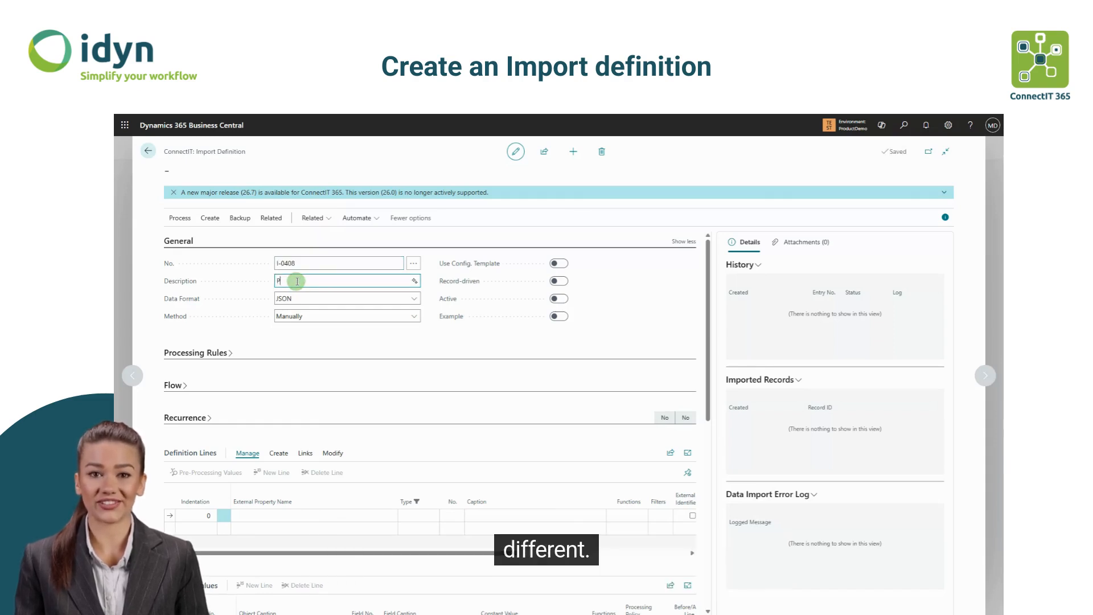
text(urchase ord)
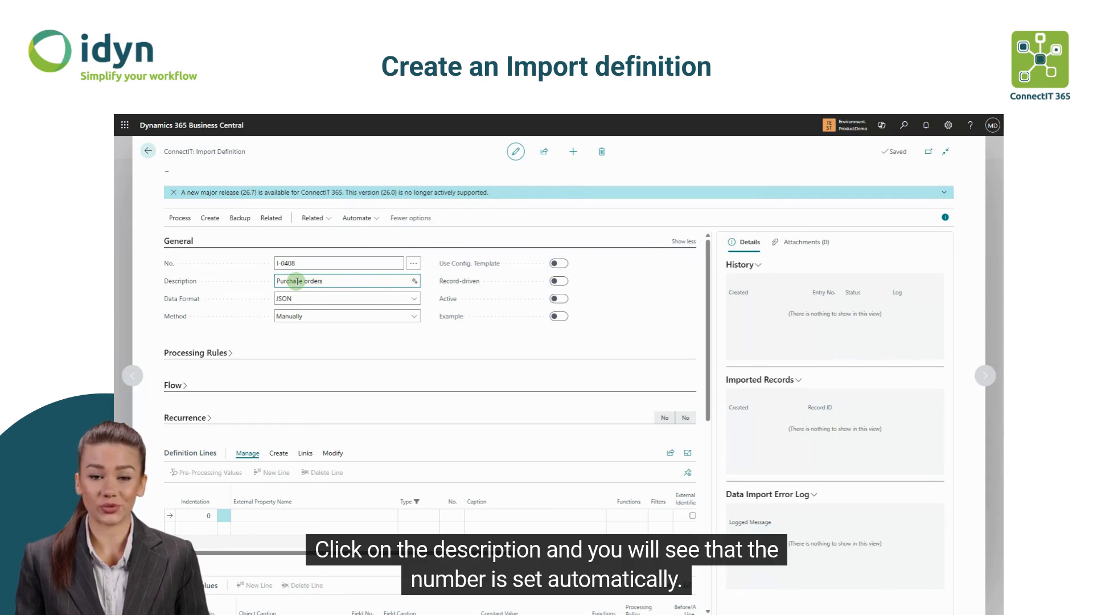
text(ers)
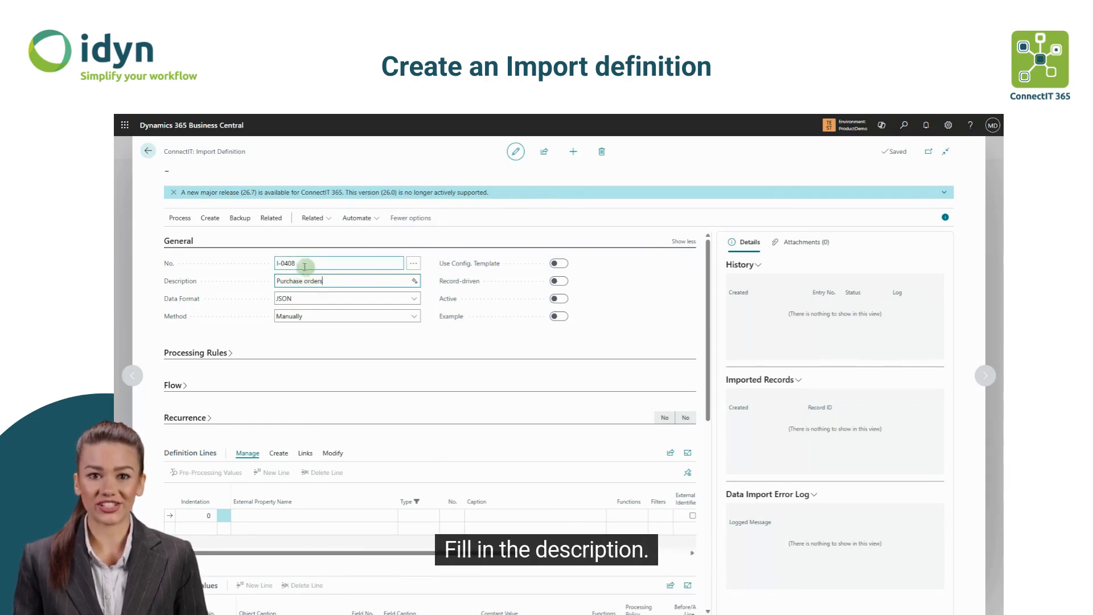
- Set the Purchase orders definition's data format to Excel and make the definition active
click(279, 263)
click(280, 282)
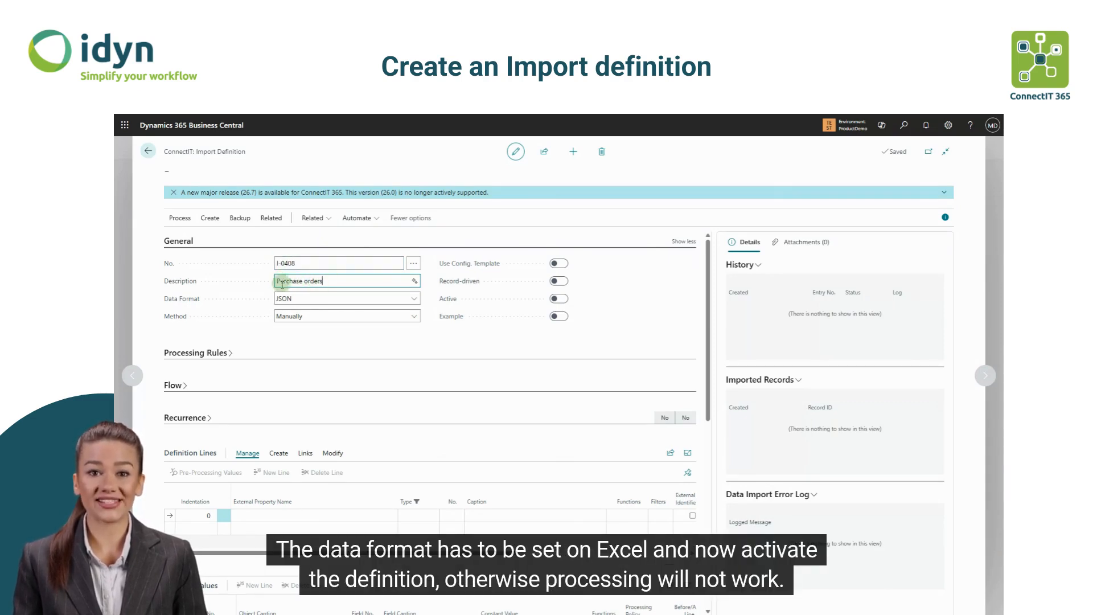
click(326, 300)
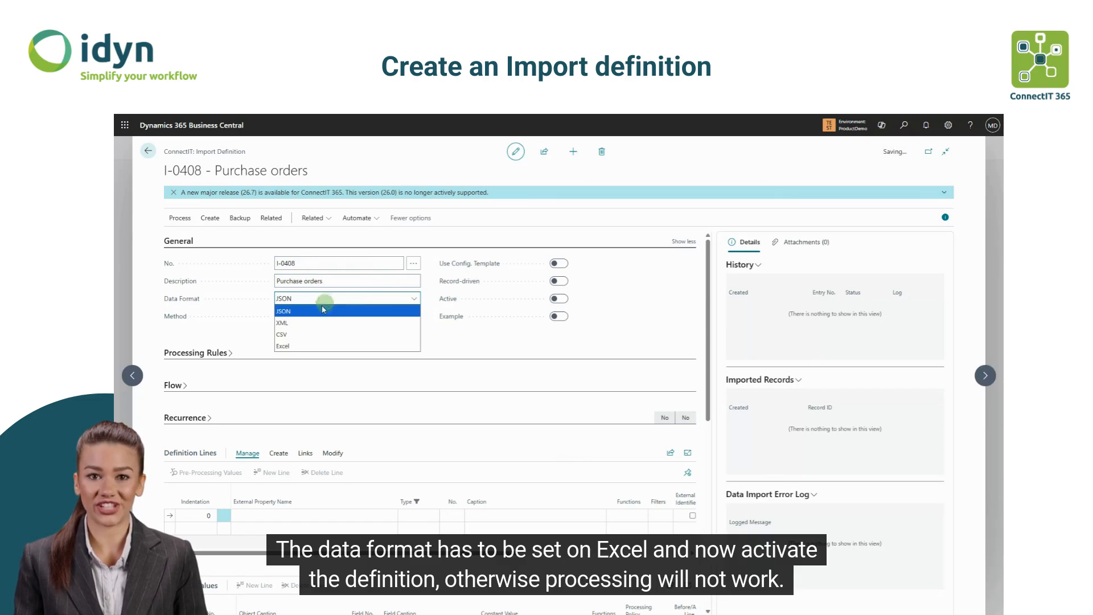
click(293, 345)
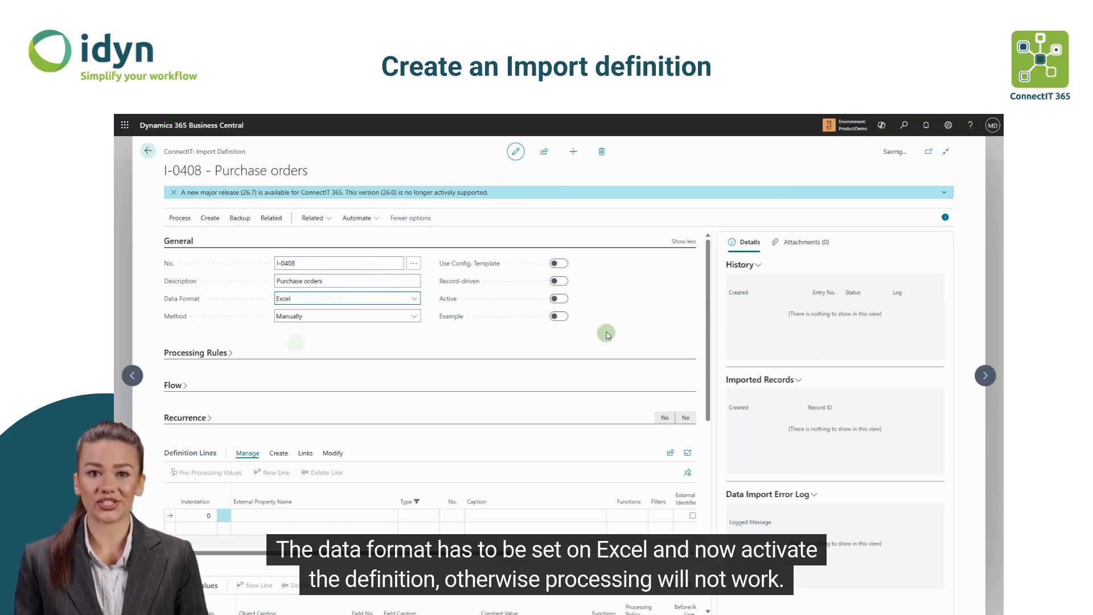
click(560, 298)
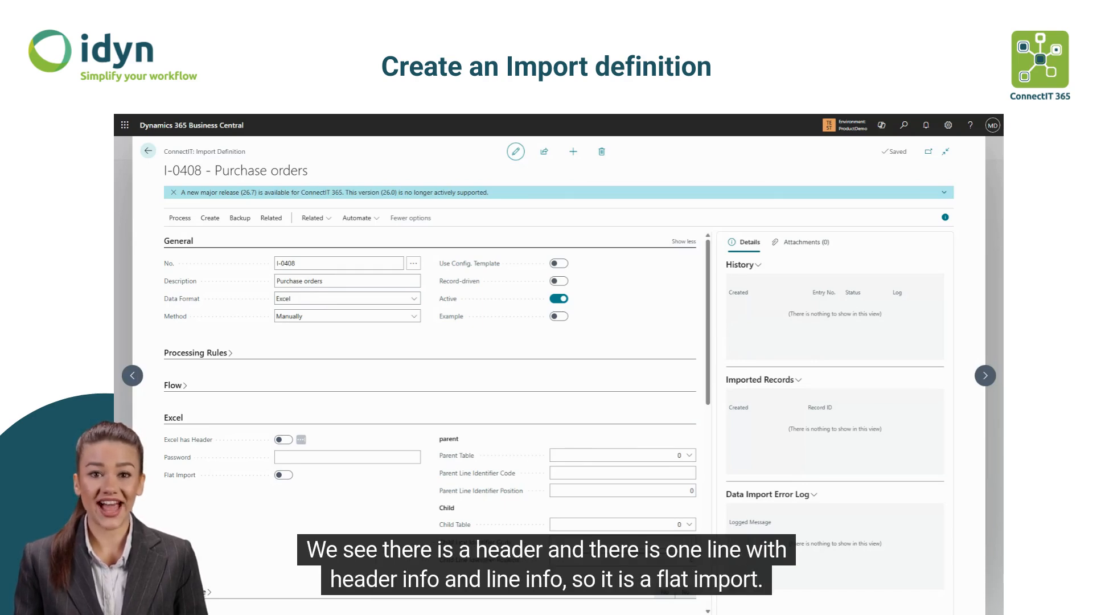
- Check the header, first order row and Comment column in the DEMO Purchase Order workbook, and enable Excel has Header and Flat Import
drag(117, 396, 873, 411)
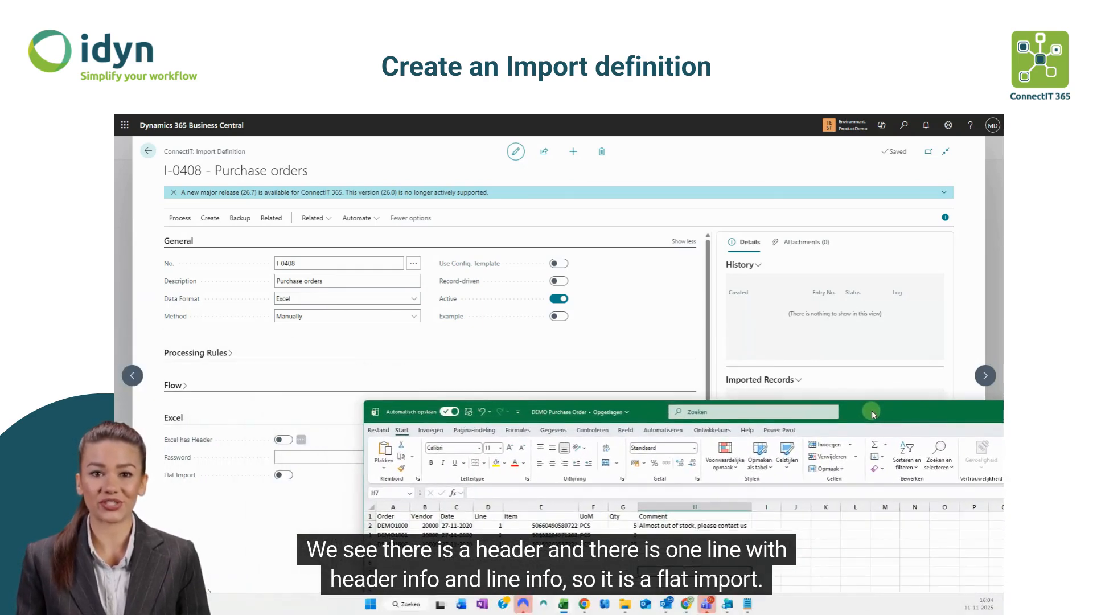
click(370, 516)
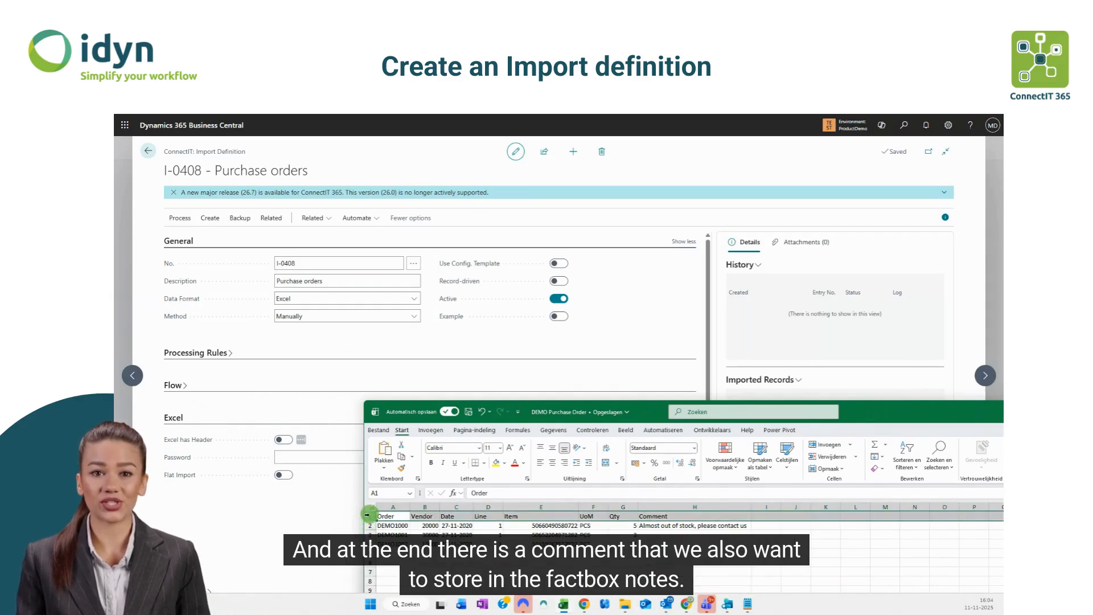
click(367, 525)
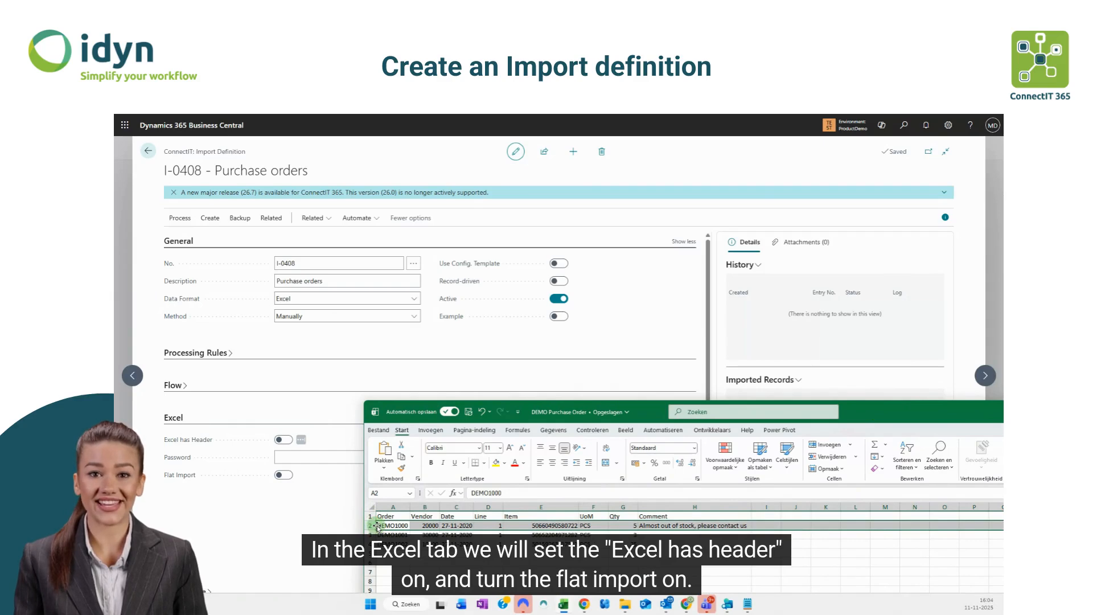
click(694, 507)
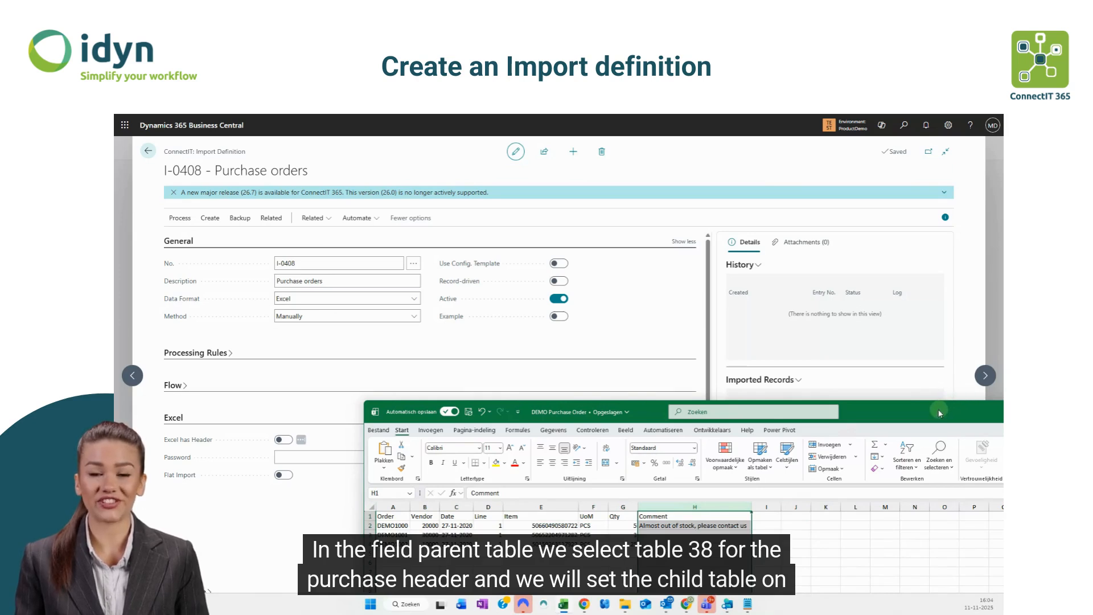
click(285, 440)
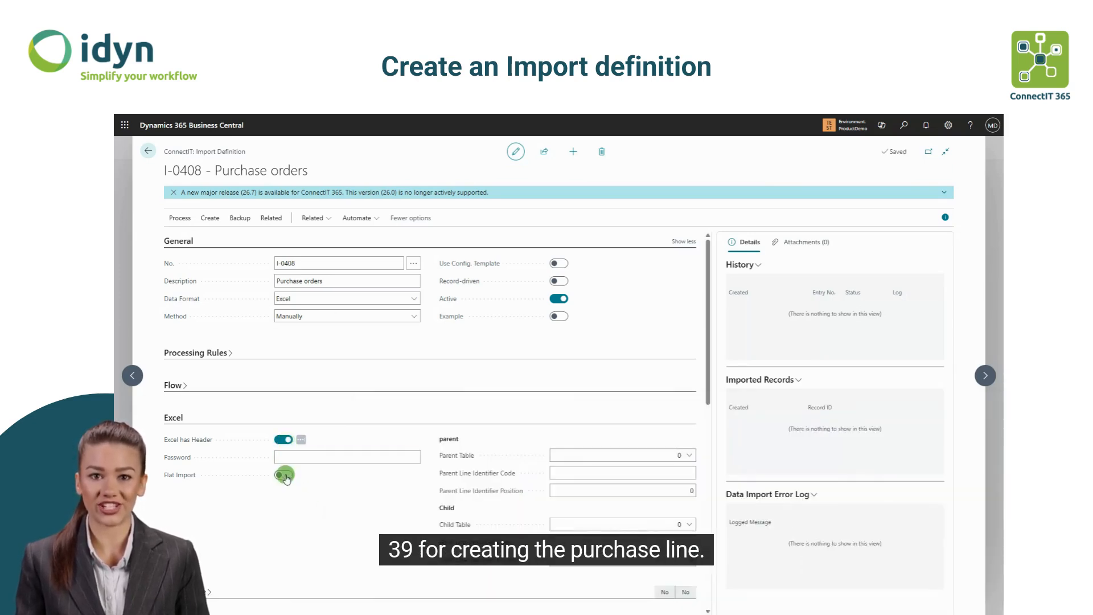
click(283, 474)
- Set the parent table to 38 (Purchase Header) and the child table to 39 in the Excel settings
click(656, 440)
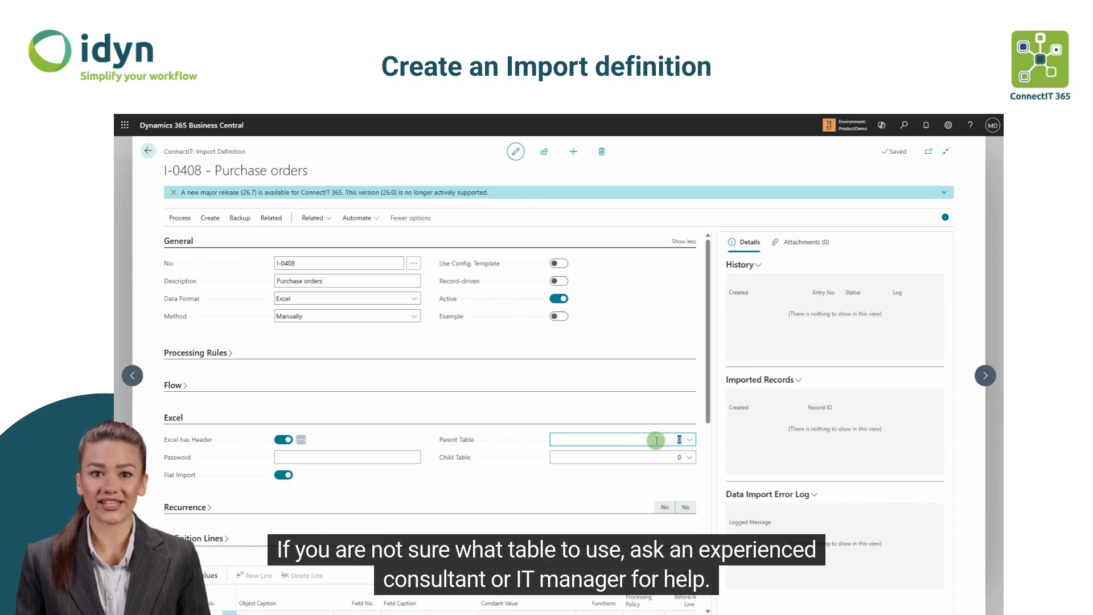
text(38)
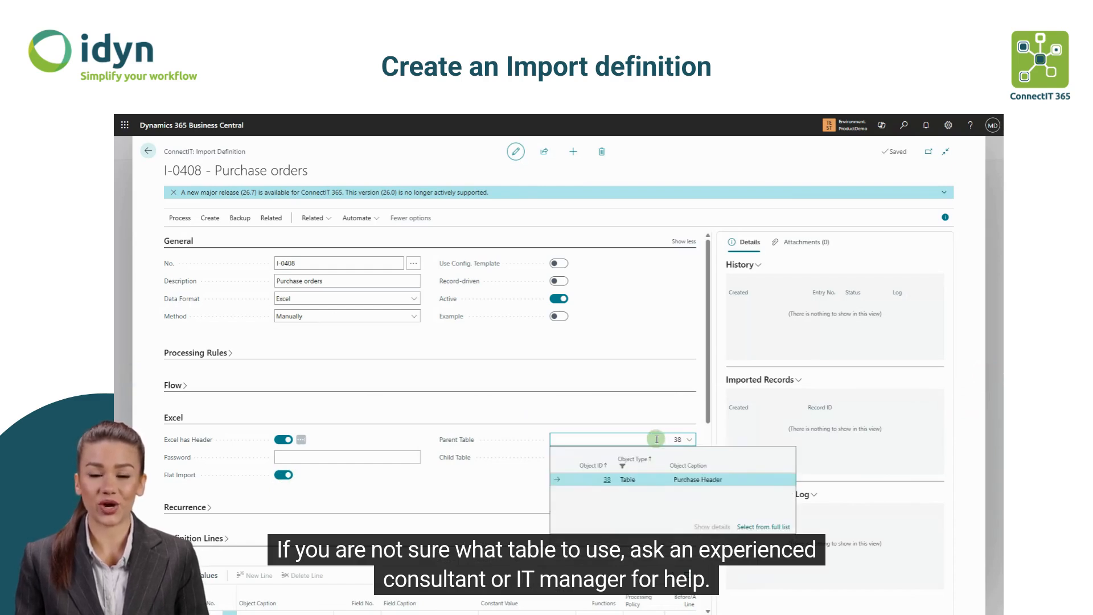
click(651, 480)
click(663, 457)
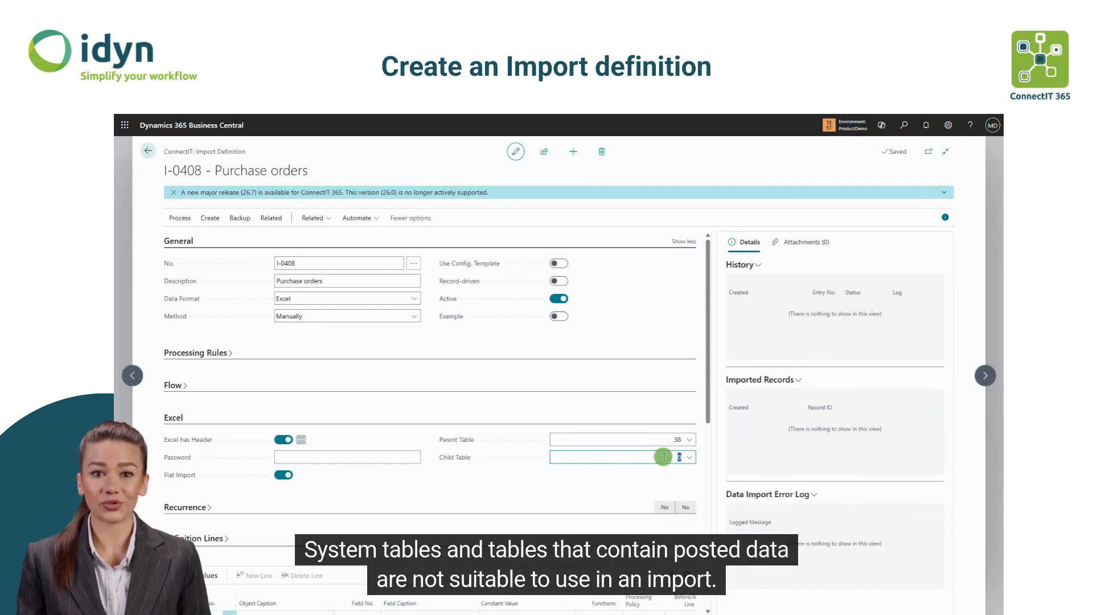
text(39)
click(654, 497)
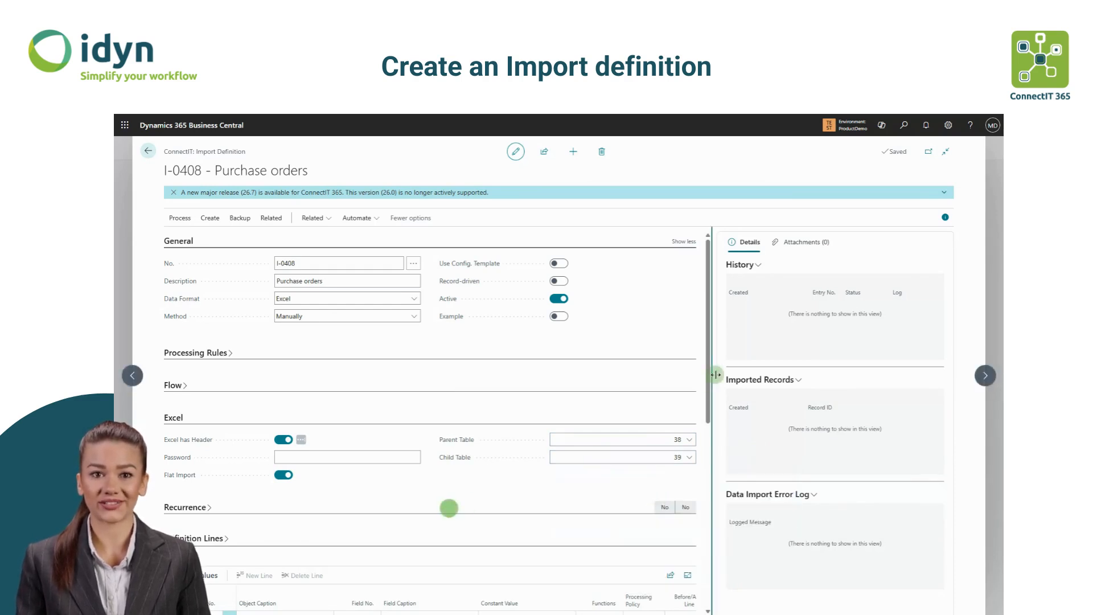
- Start the first definition line with table number 38 for the Purchase Header
drag(711, 377, 711, 436)
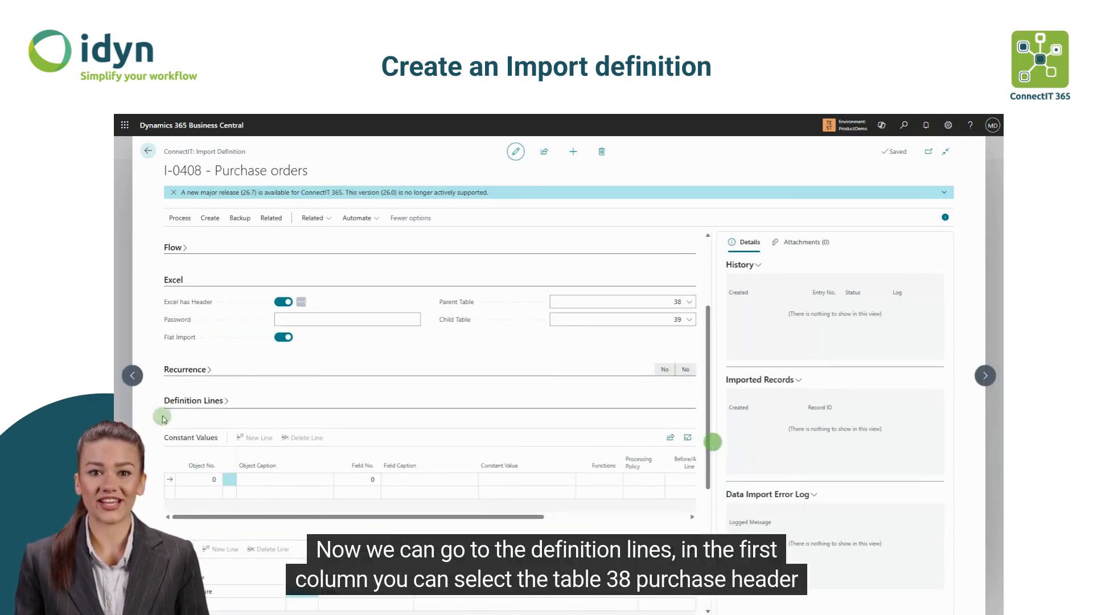
click(189, 405)
click(191, 468)
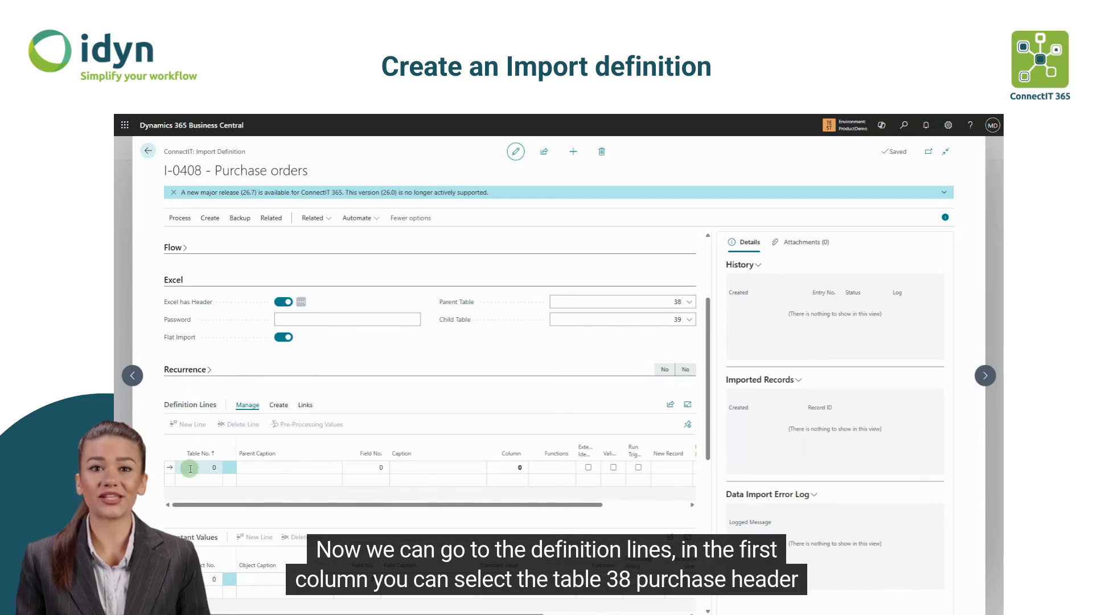
drag(708, 374, 707, 394)
click(192, 417)
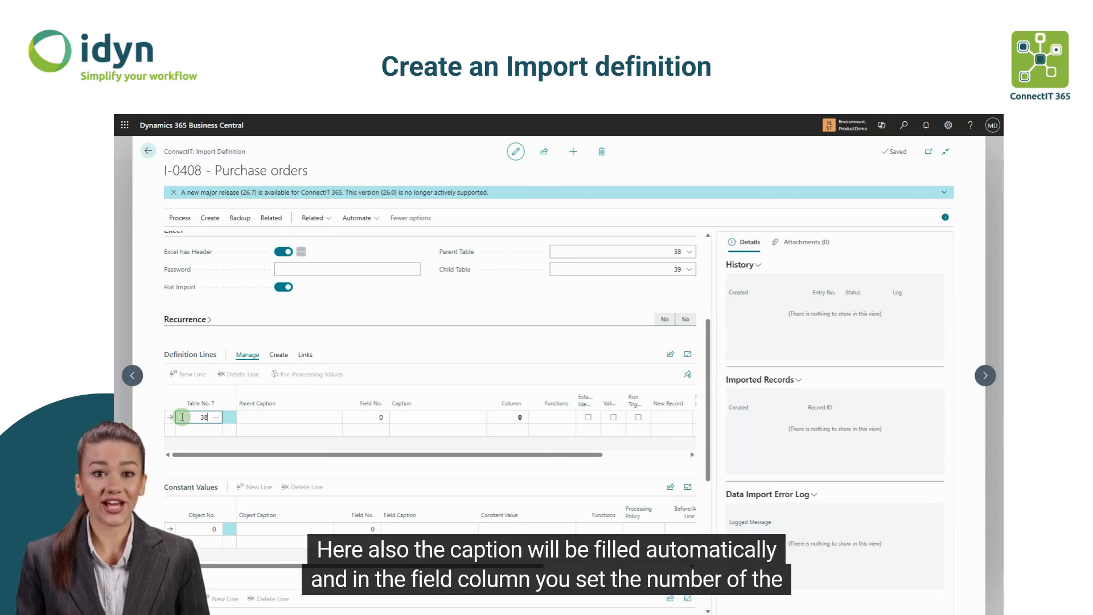
- Map the first definition line's field 3 (No.) to Excel column 1
click(370, 418)
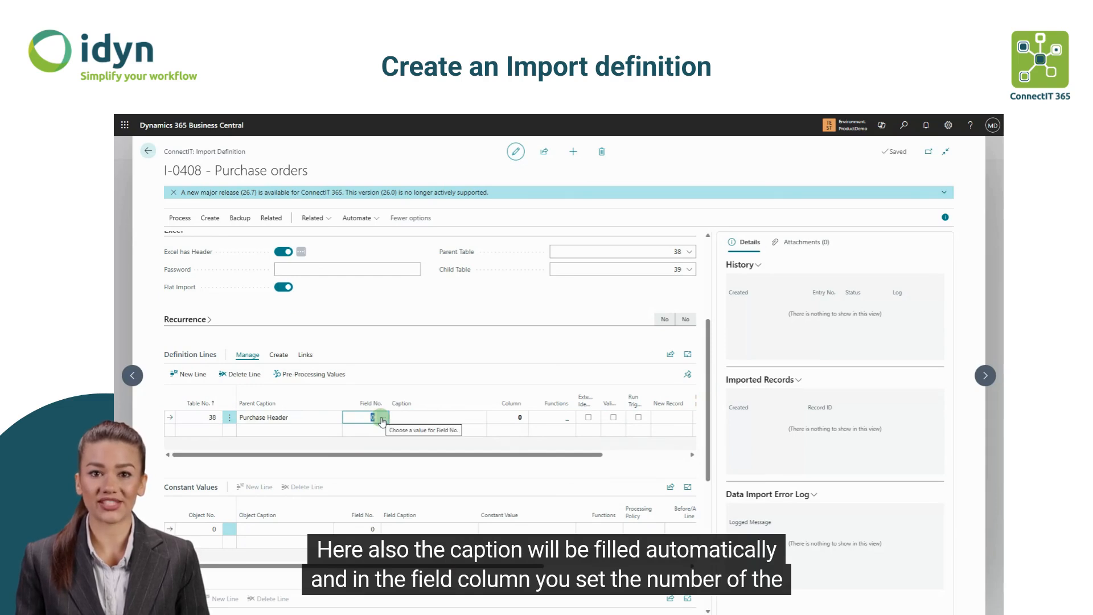
click(382, 419)
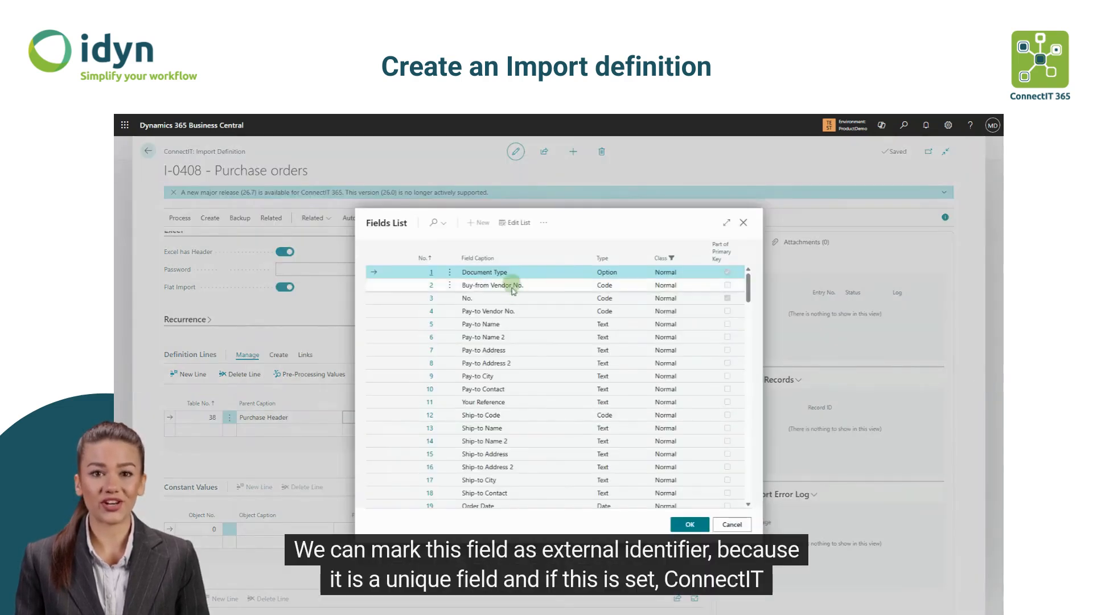
click(504, 298)
click(691, 524)
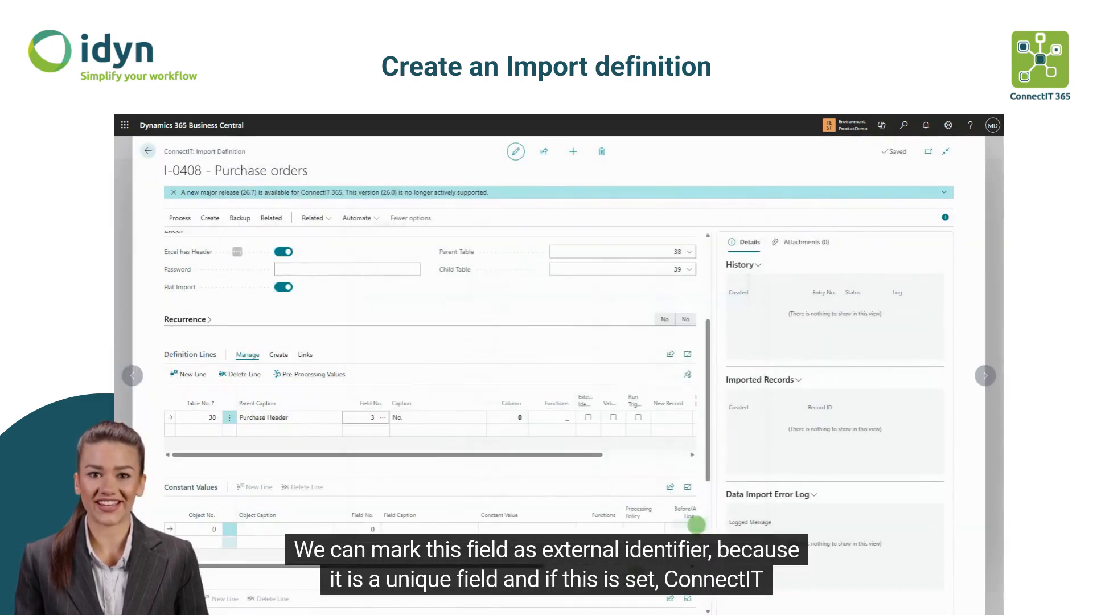
click(521, 419)
text(1)
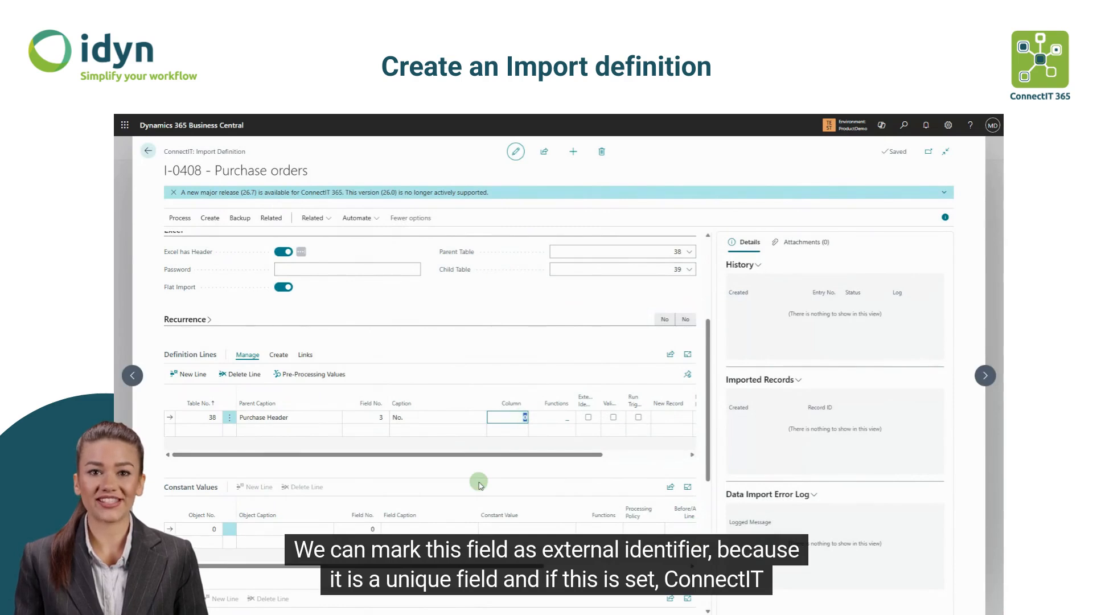
click(563, 474)
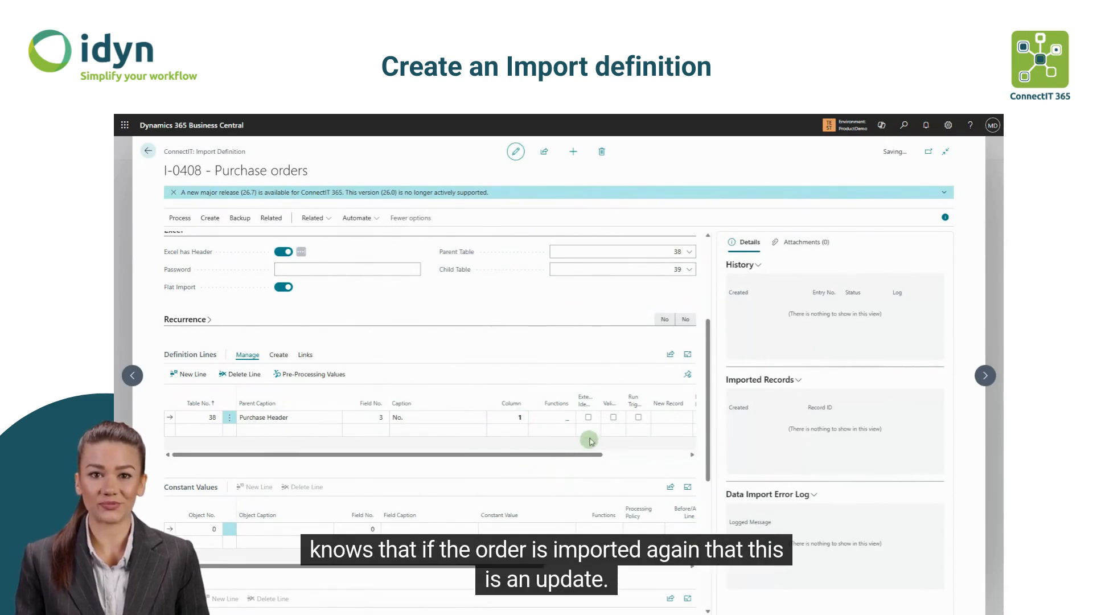
- Mark the No. line as external identifier, and set New Record to Create and Record Exists to Update
click(588, 417)
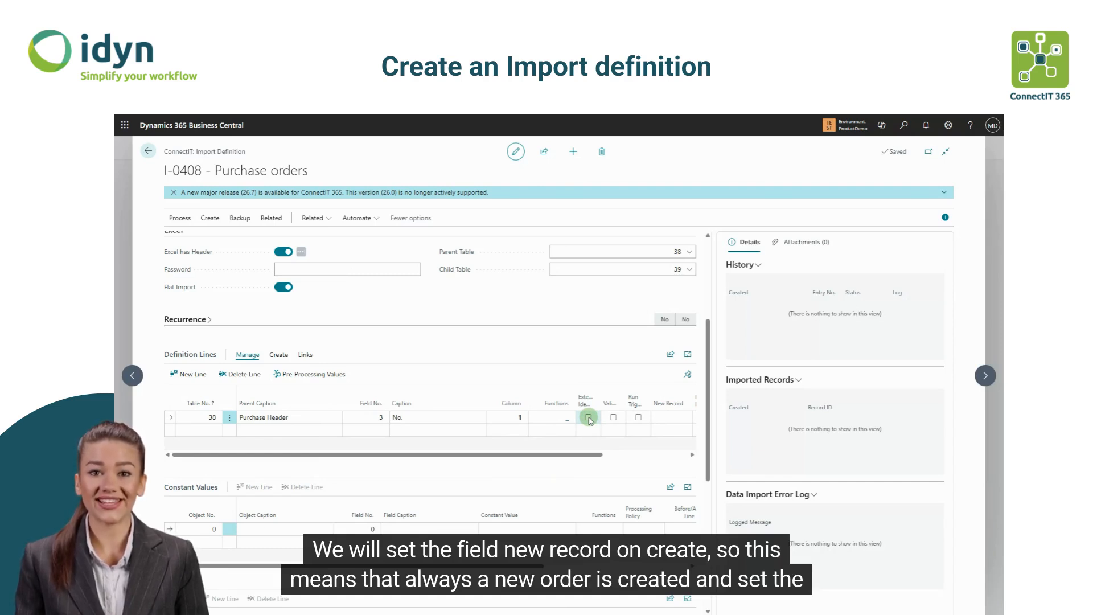
click(588, 417)
drag(580, 459, 725, 456)
click(574, 417)
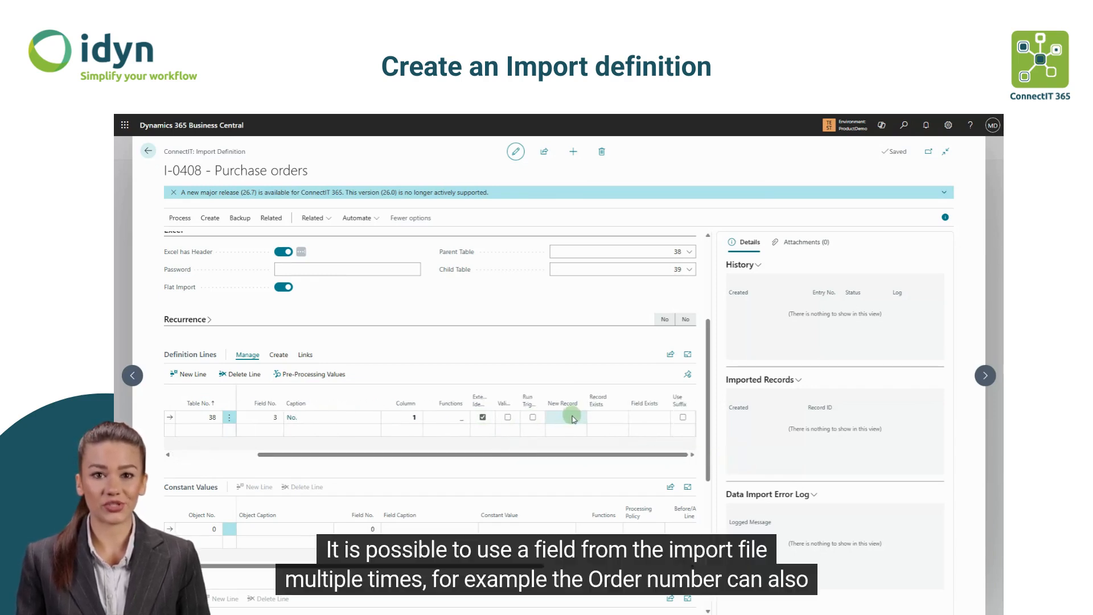
click(573, 417)
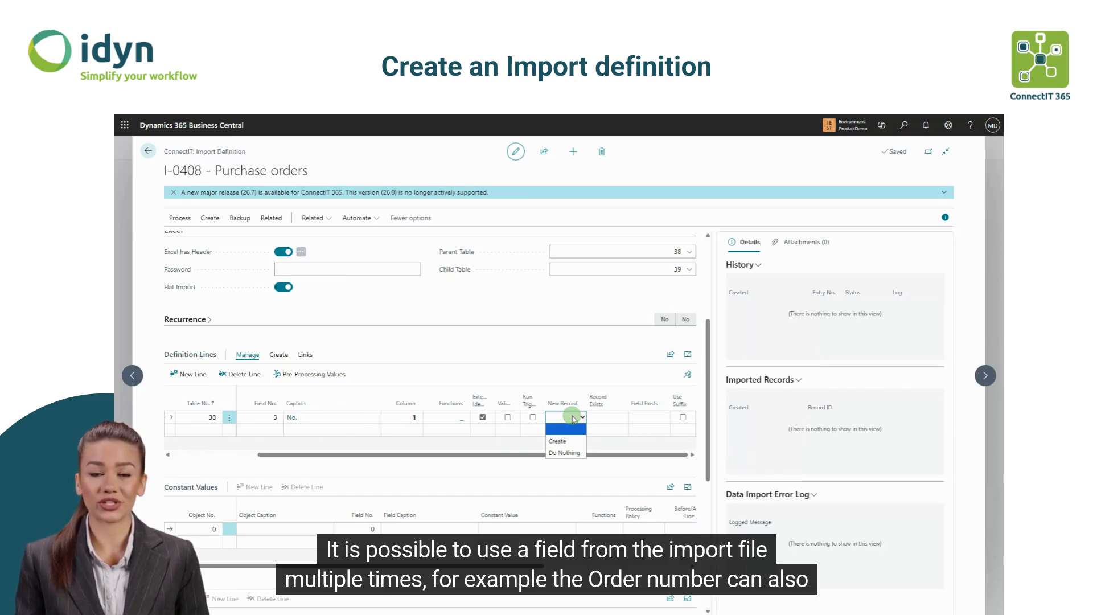
click(559, 441)
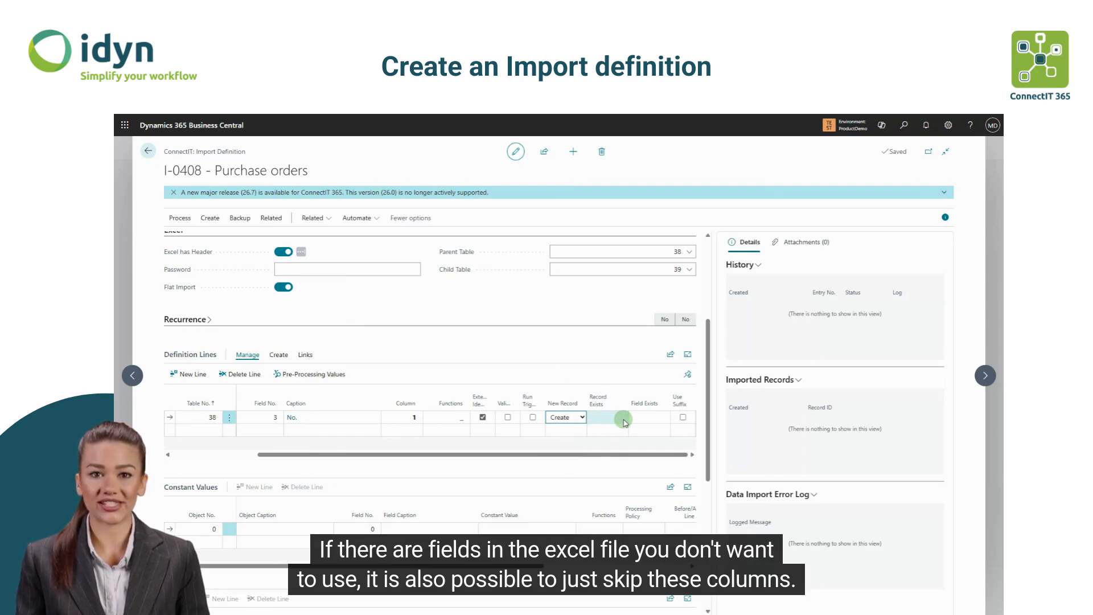
click(625, 422)
click(614, 436)
- Add a second definition line for table 38 with field 11 (Your Reference)
drag(556, 459, 330, 459)
click(203, 430)
click(377, 430)
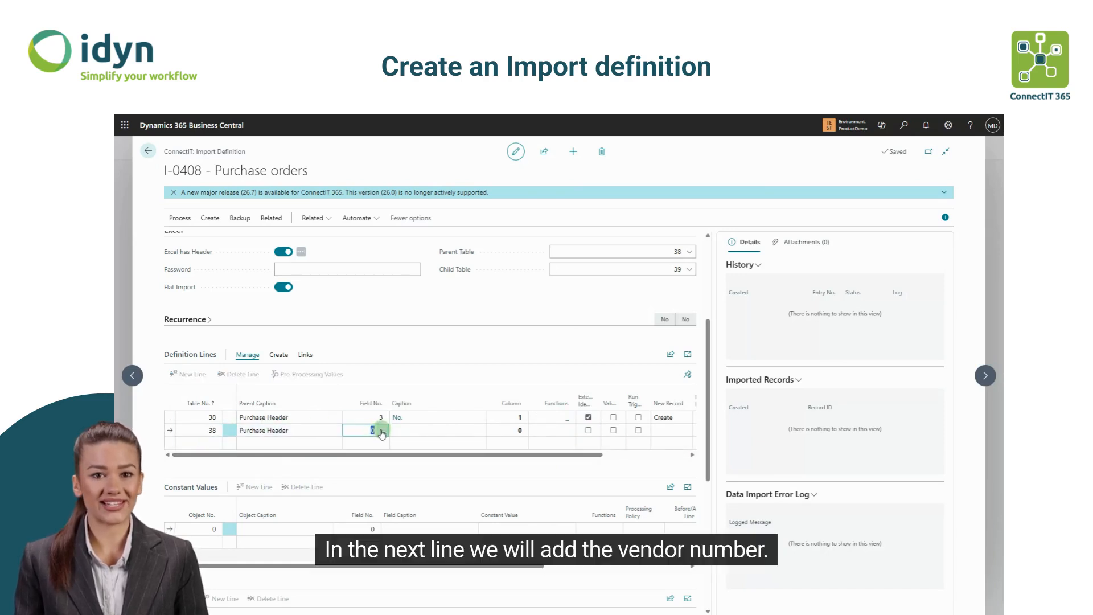
click(381, 431)
click(442, 225)
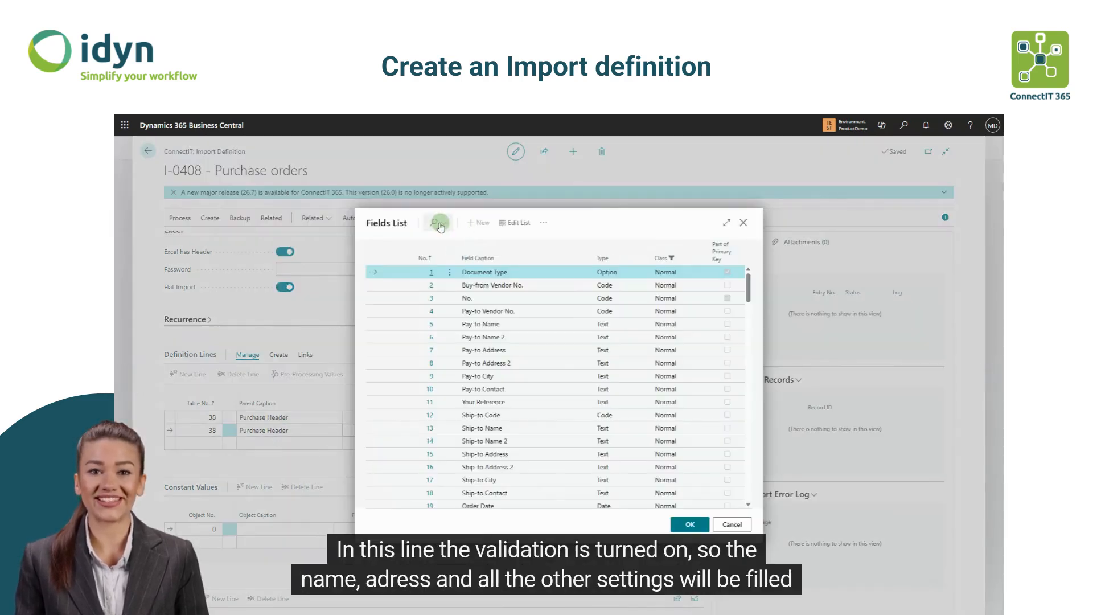
text(your r)
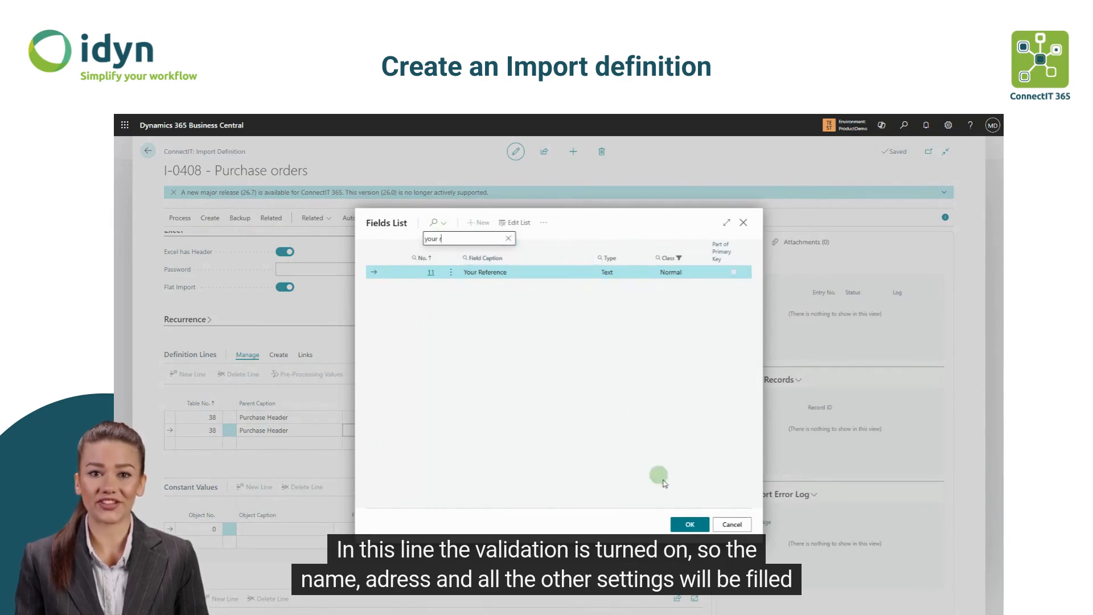
click(691, 525)
- Set the Your Reference line's column to 1 and its New Record option to Create
click(521, 431)
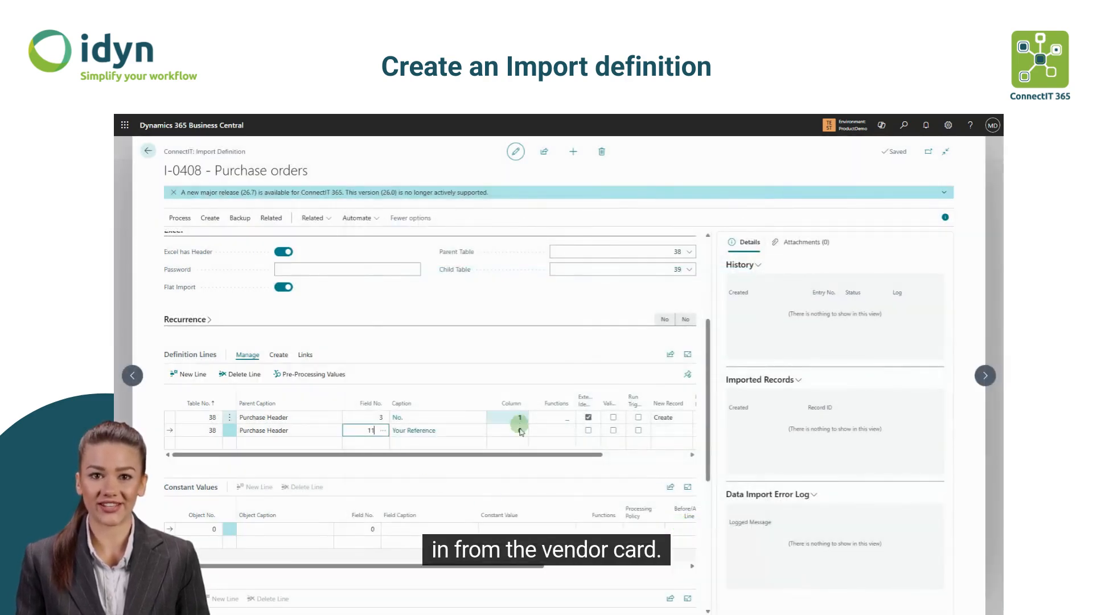
text(1)
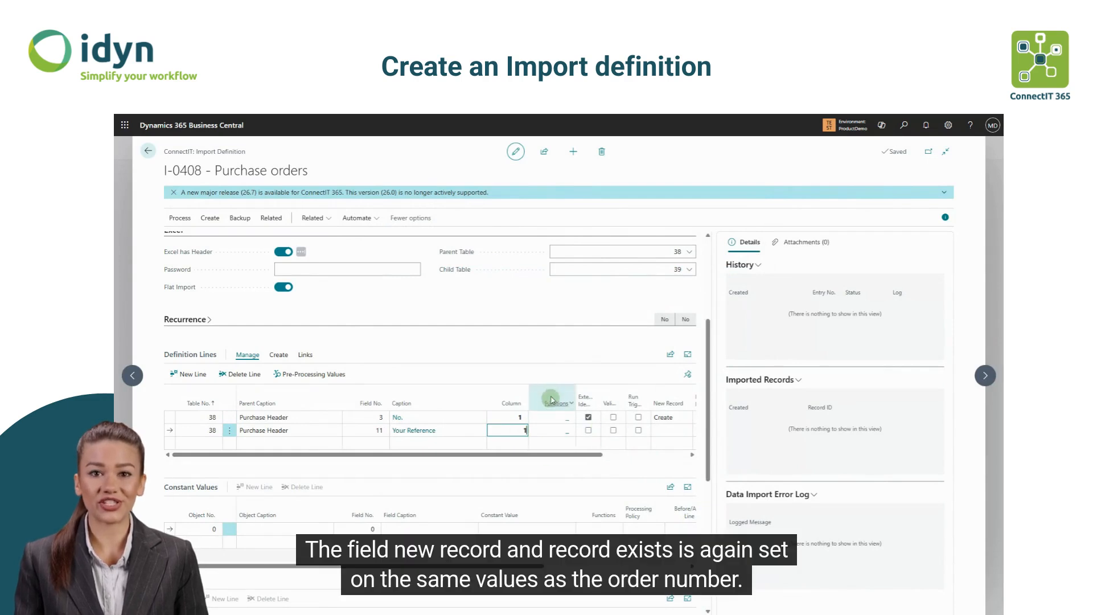
click(553, 355)
click(671, 430)
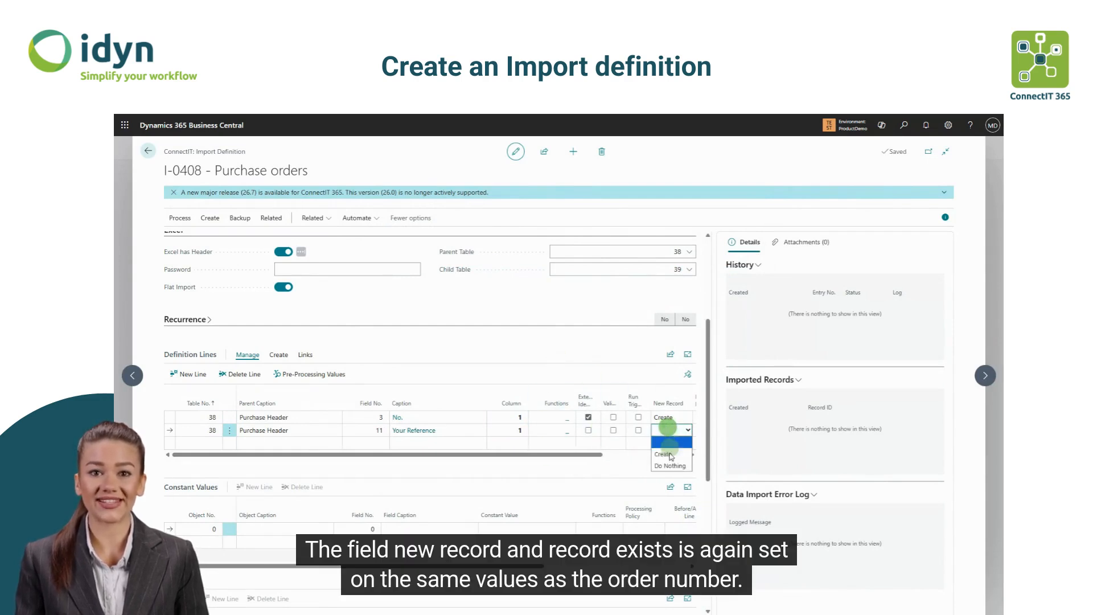
click(671, 454)
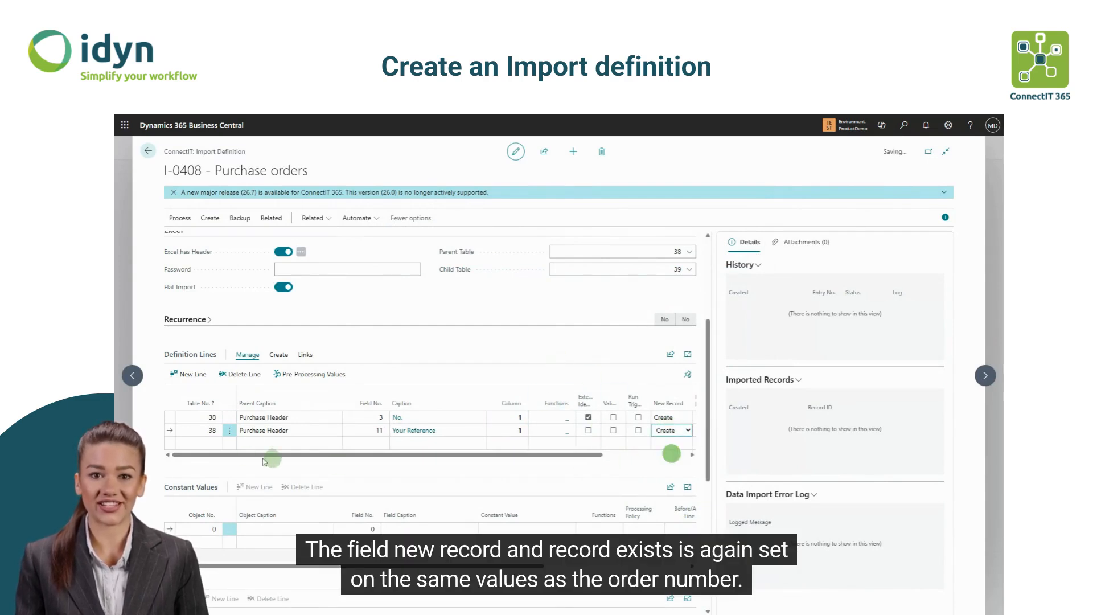
- Add a third definition line for table 38 that maps field 2 (Buy-from Vendor No.) to column 2
click(199, 442)
click(378, 444)
click(391, 443)
click(522, 285)
click(689, 524)
click(512, 443)
text(2)
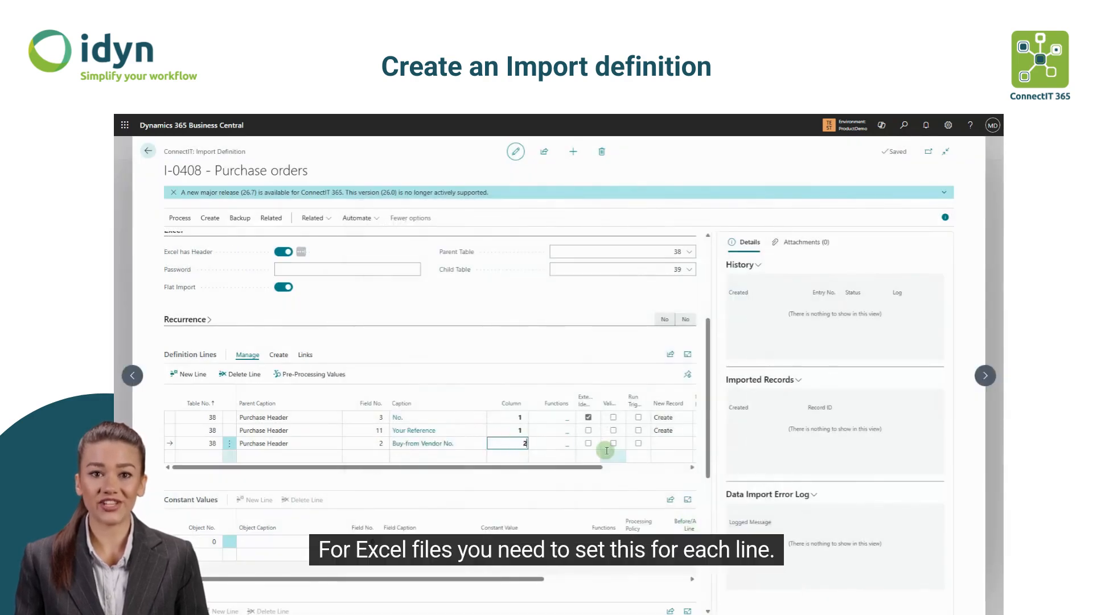
- Enable validation on the Buy-from Vendor No. line and set its New Record option to Create
click(613, 443)
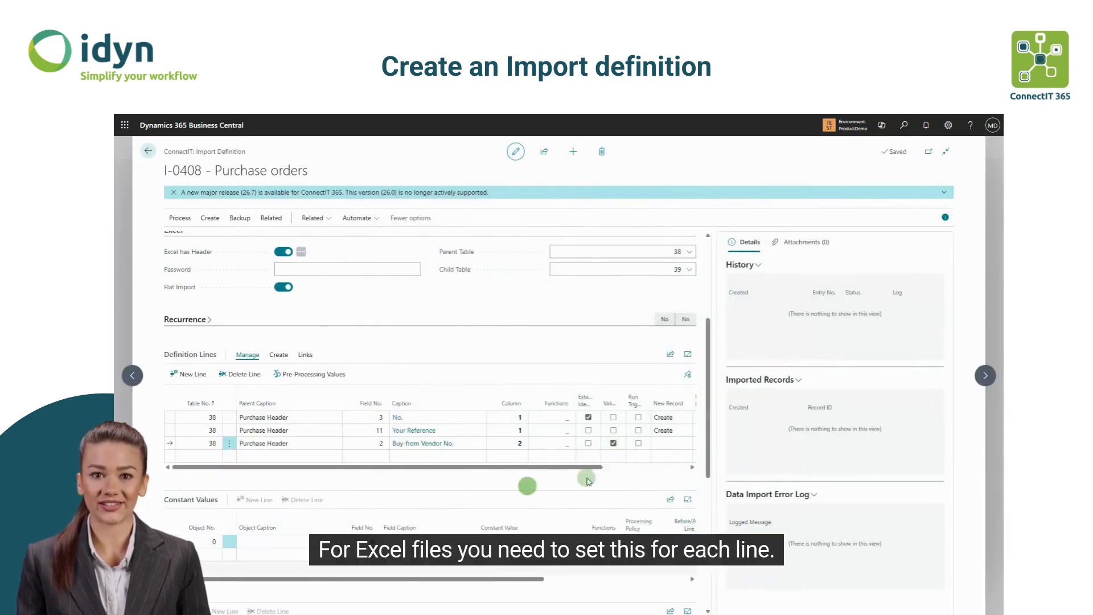
click(638, 468)
click(566, 443)
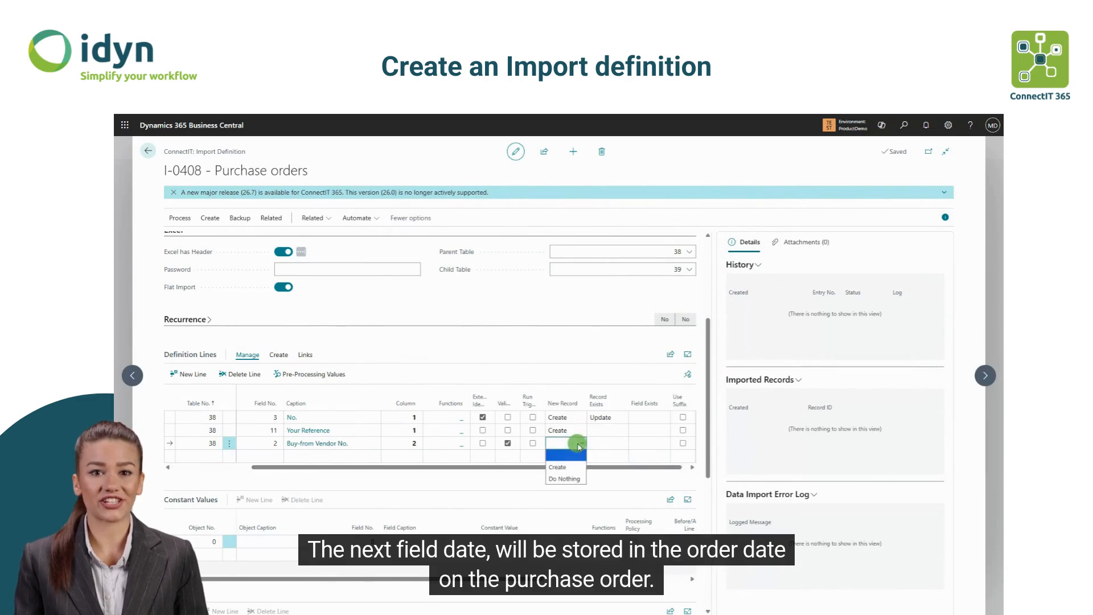
click(564, 456)
- Set the Record Exists option on the Your Reference and Buy-from Vendor No. lines
click(620, 432)
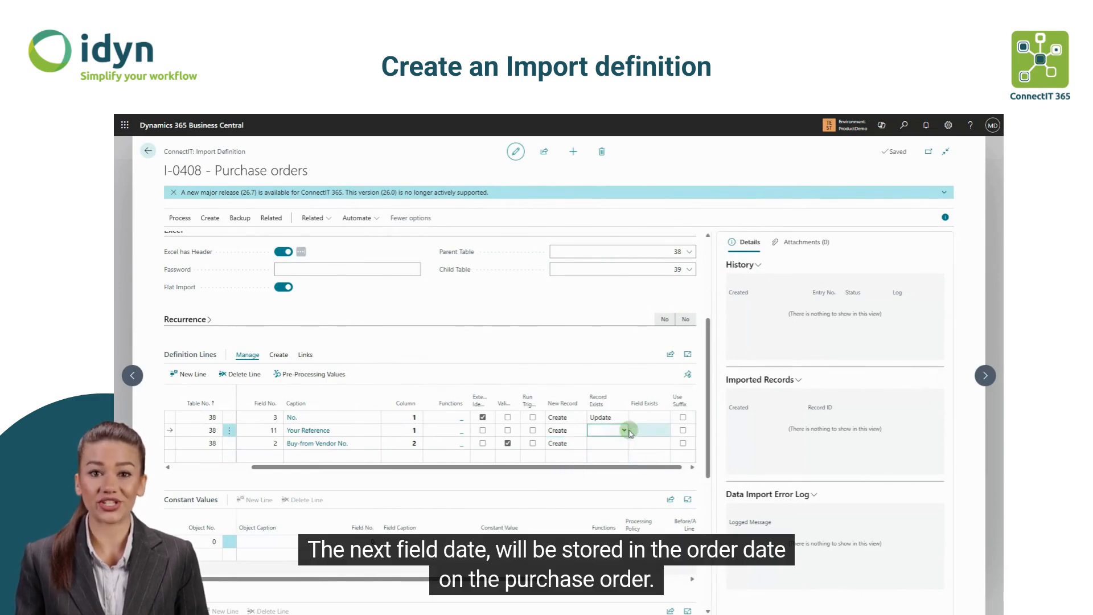
click(623, 430)
click(604, 454)
click(620, 443)
click(623, 446)
click(603, 464)
drag(599, 468, 519, 468)
- Add a fourth definition line for table 38 that maps field 19 (Order Date) to column 3
click(198, 456)
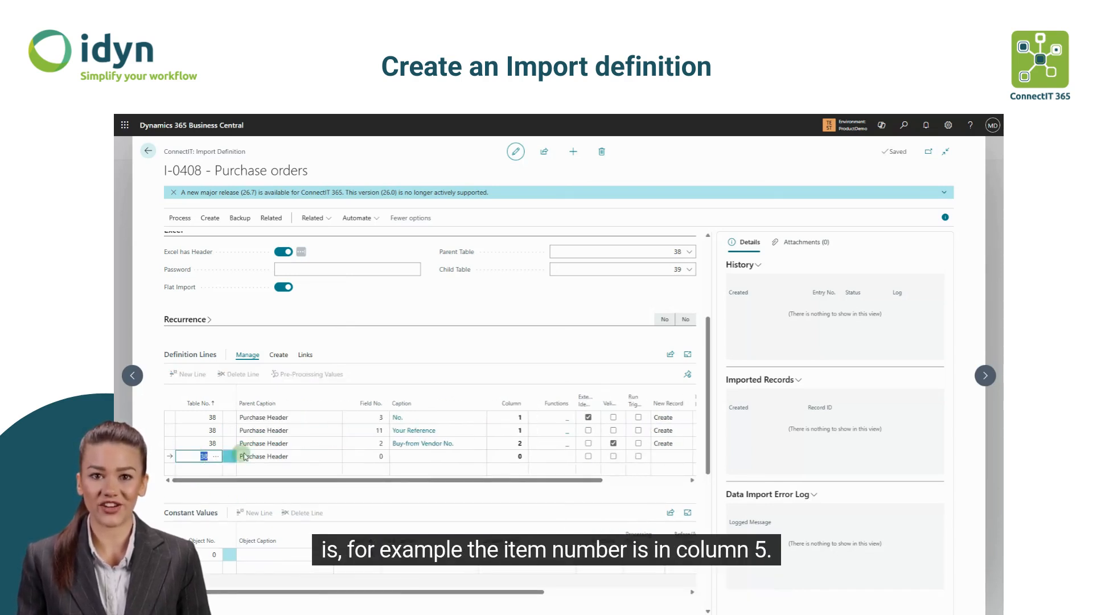
click(376, 454)
click(387, 456)
click(433, 228)
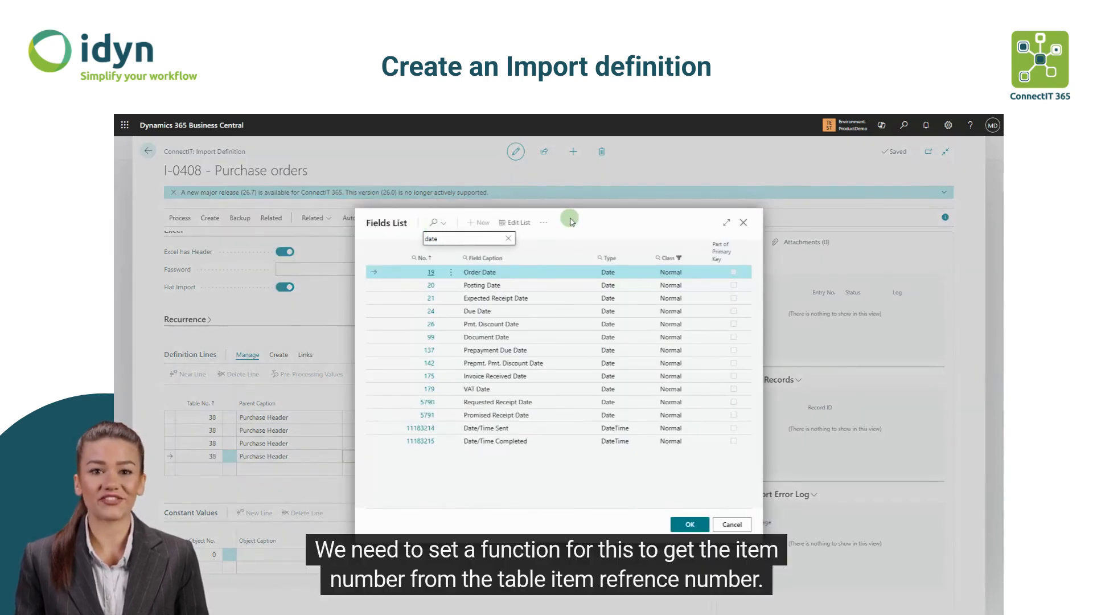
click(686, 522)
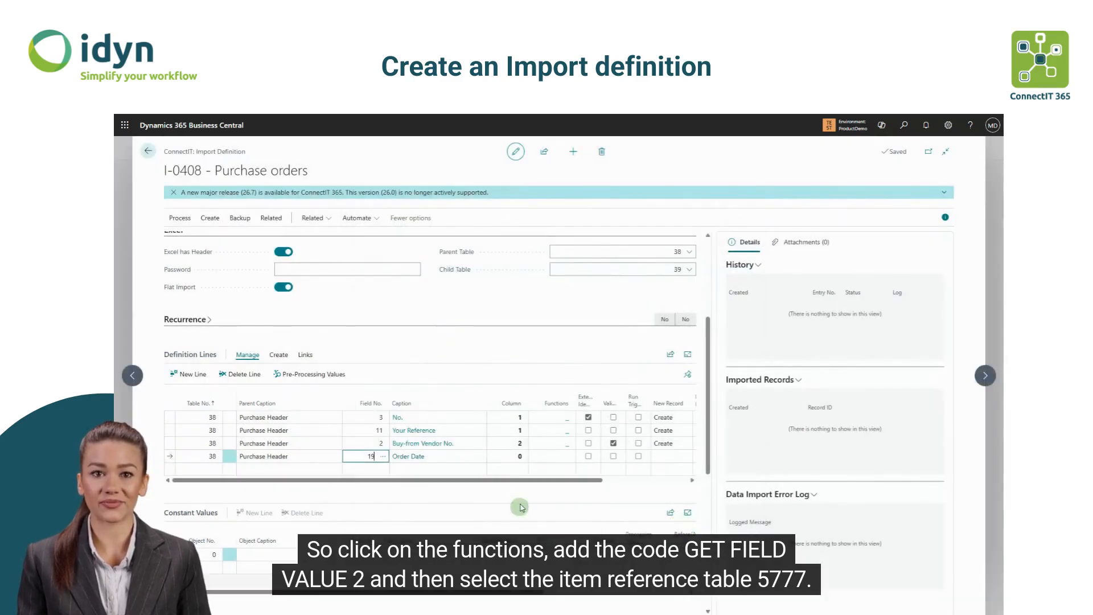
click(519, 455)
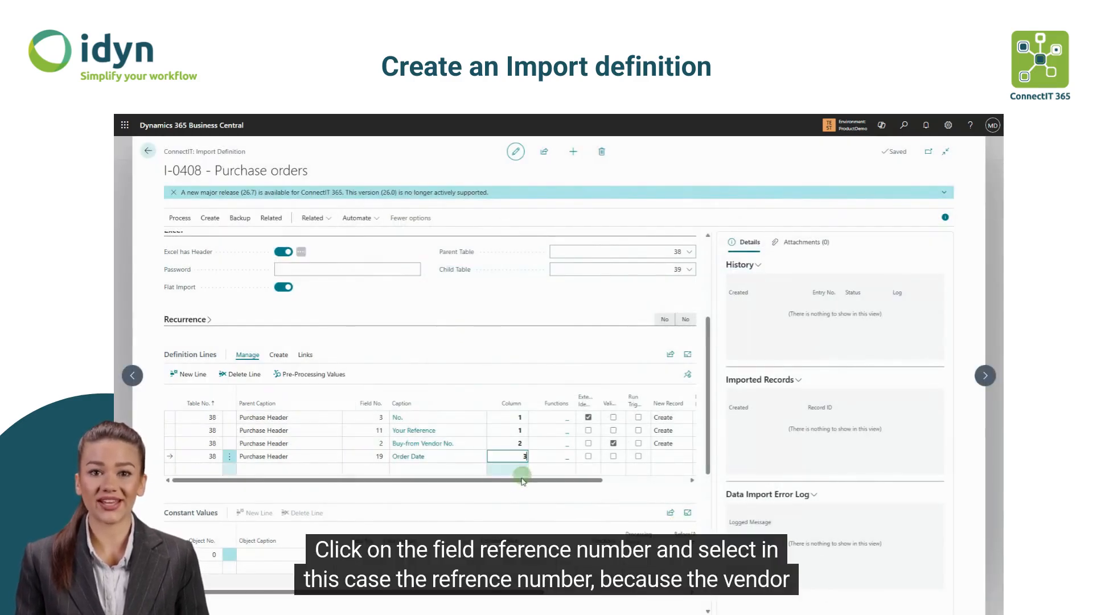
click(506, 496)
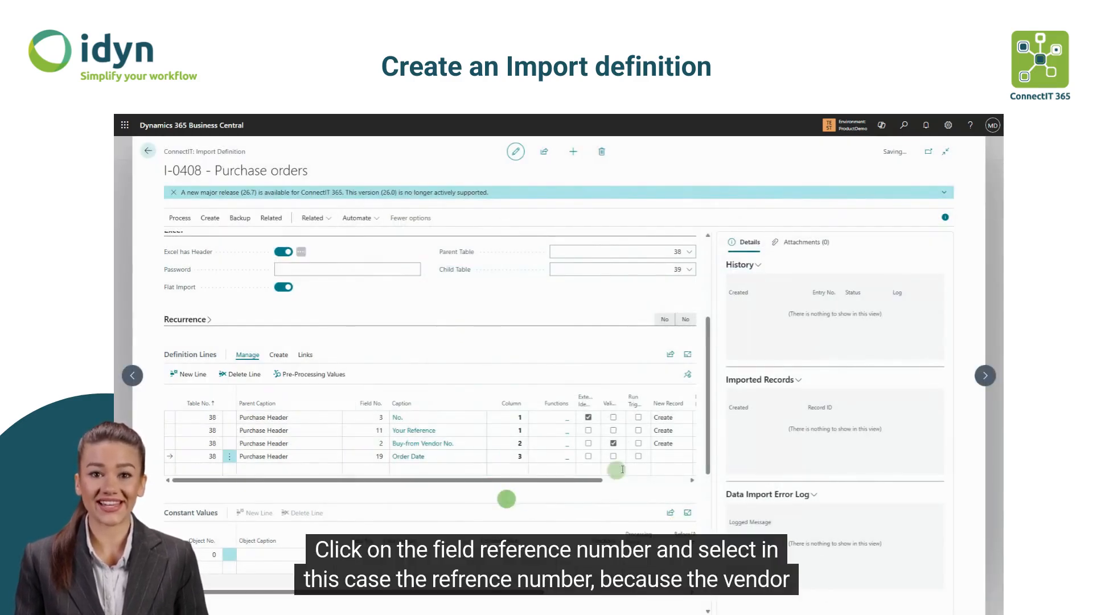
- Add a definition line for table 39 that maps field 6 (No.) to column 5
click(196, 467)
text(39)
click(379, 469)
click(381, 469)
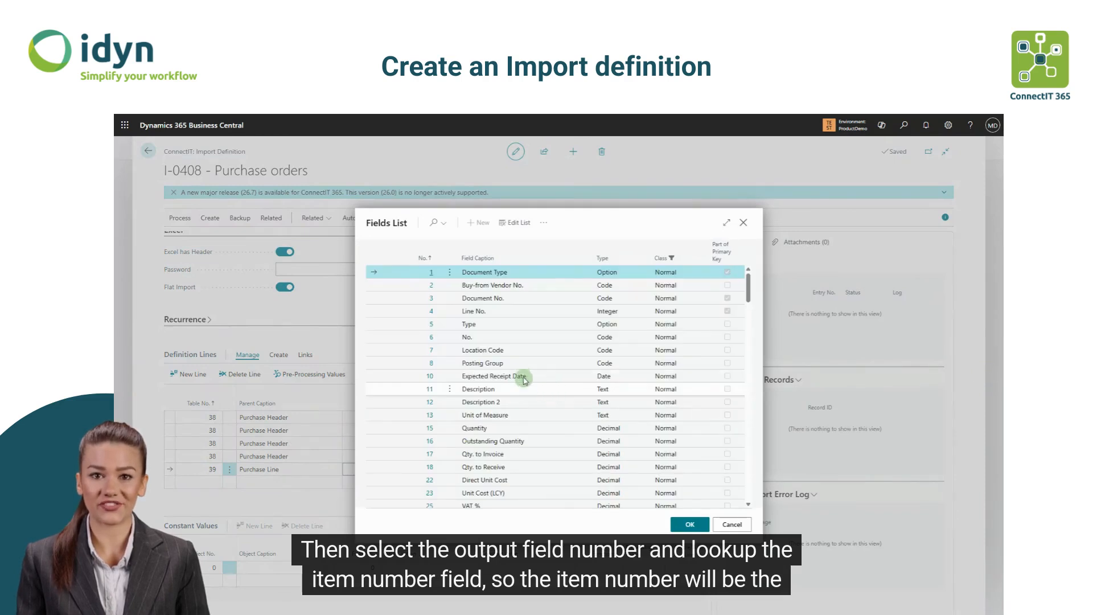
click(512, 336)
click(690, 525)
click(515, 467)
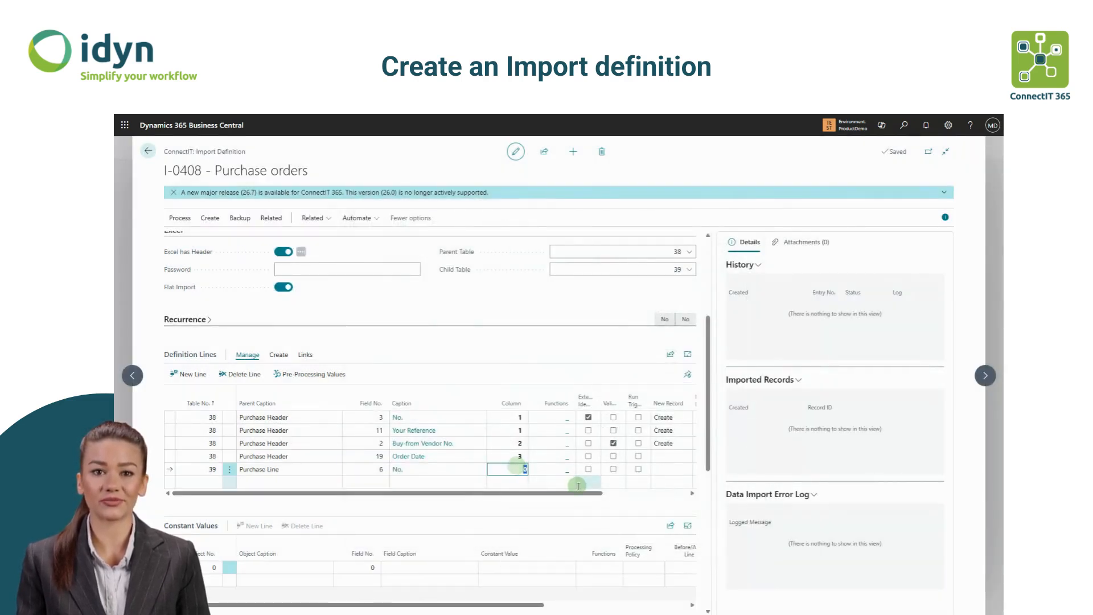
text(5)
- Add the GETFIELDVALUE2 function to the Purchase Line No. mapping
click(564, 469)
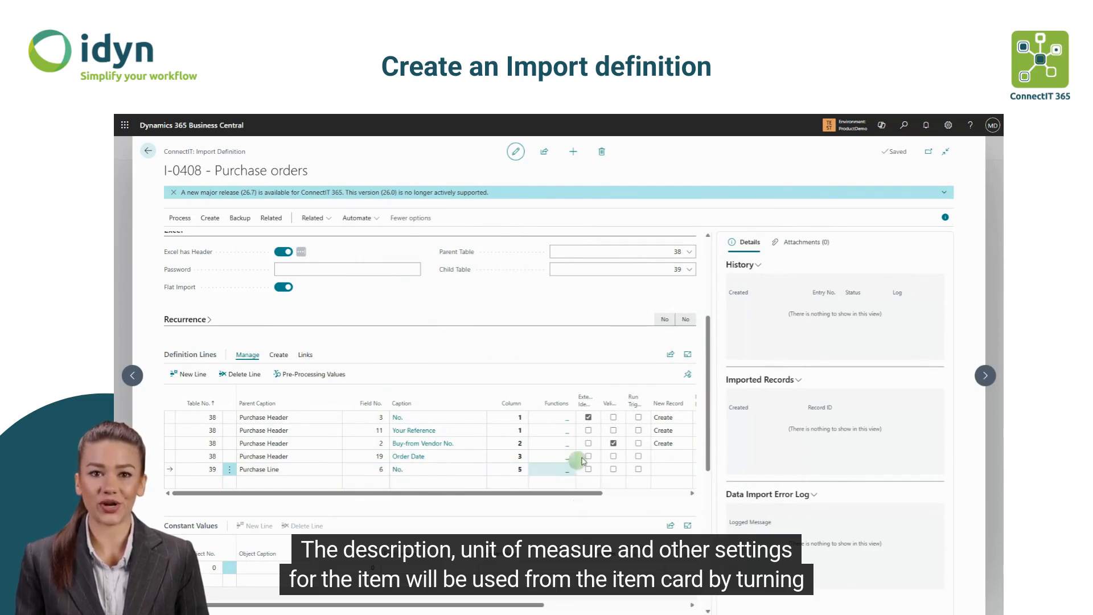
click(493, 424)
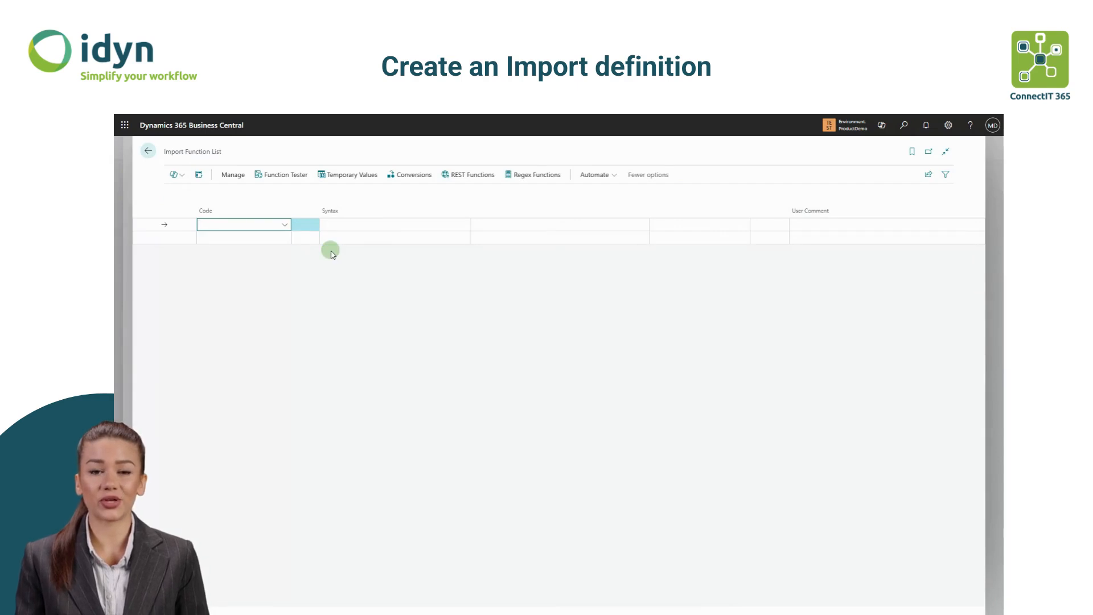
text(get)
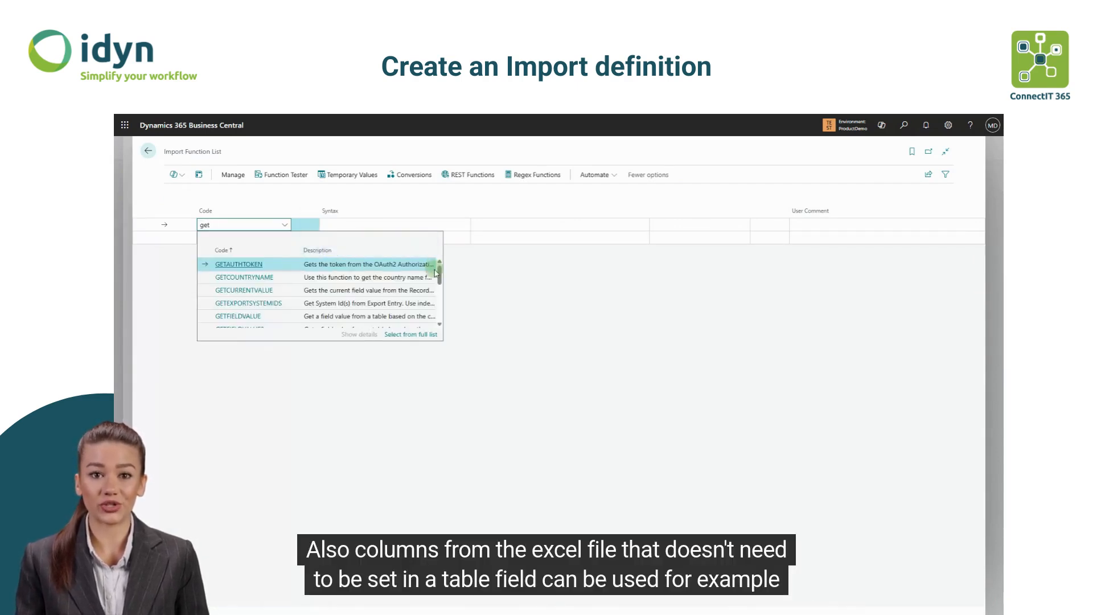
scroll(439, 274, down, 1)
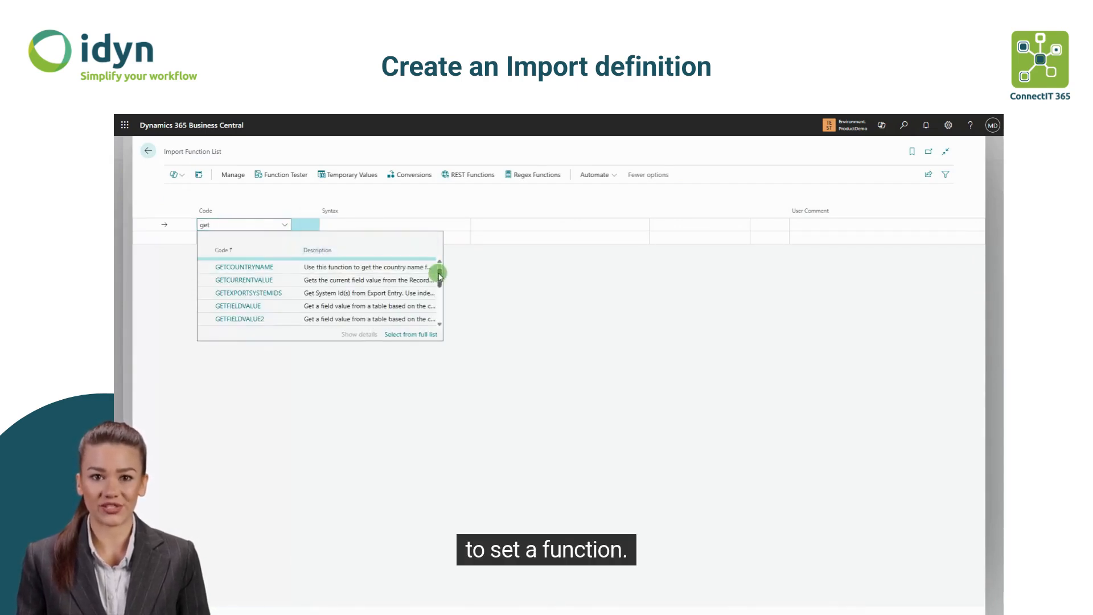
click(226, 319)
- Set the function's table number to 5777 and its input field to 6 (Reference No.)
click(542, 224)
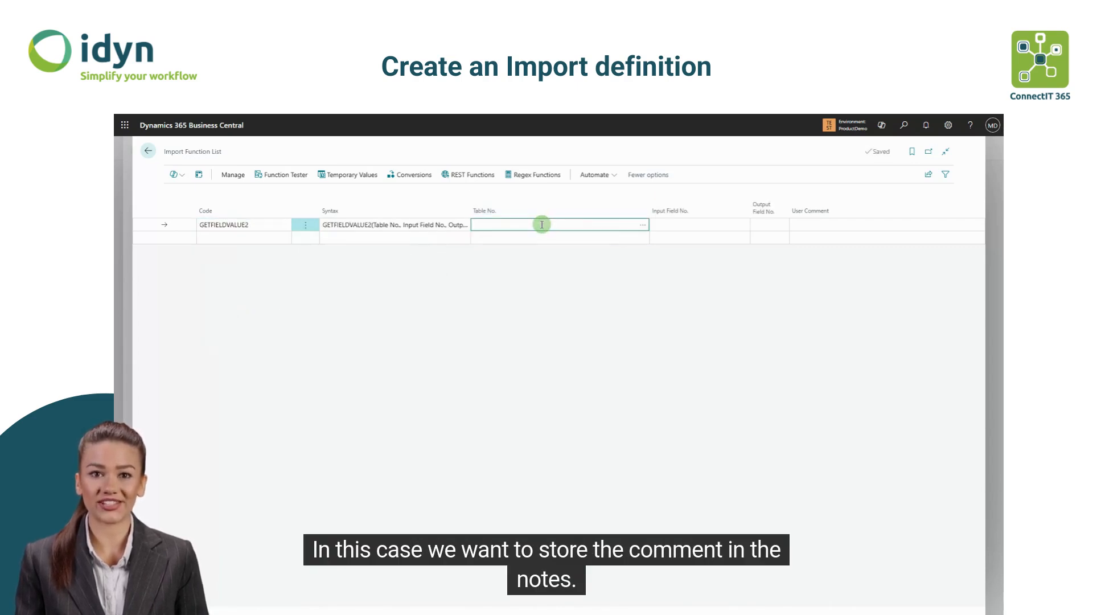
text(5777)
key(Tab)
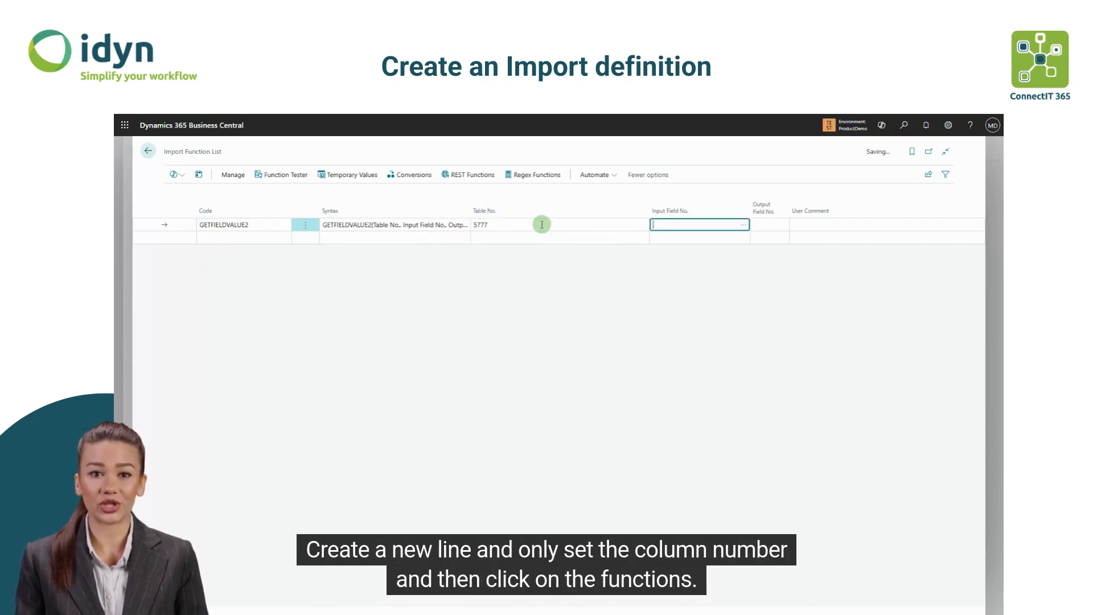
click(744, 225)
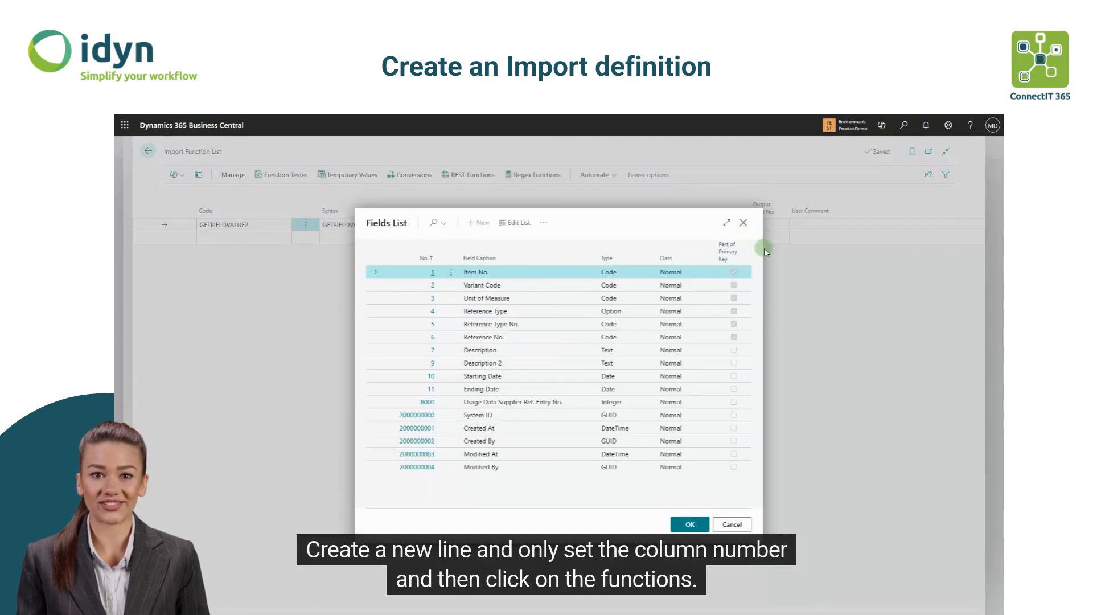
click(540, 338)
click(686, 525)
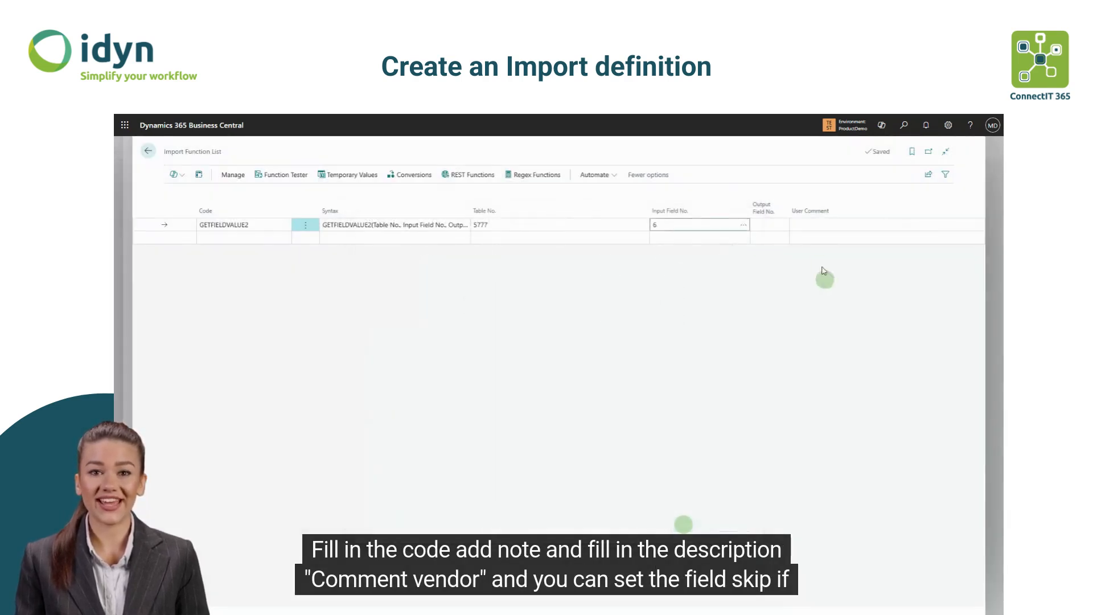
- Set the function's output field to 1 (Item No.) and return to the import definition
click(763, 224)
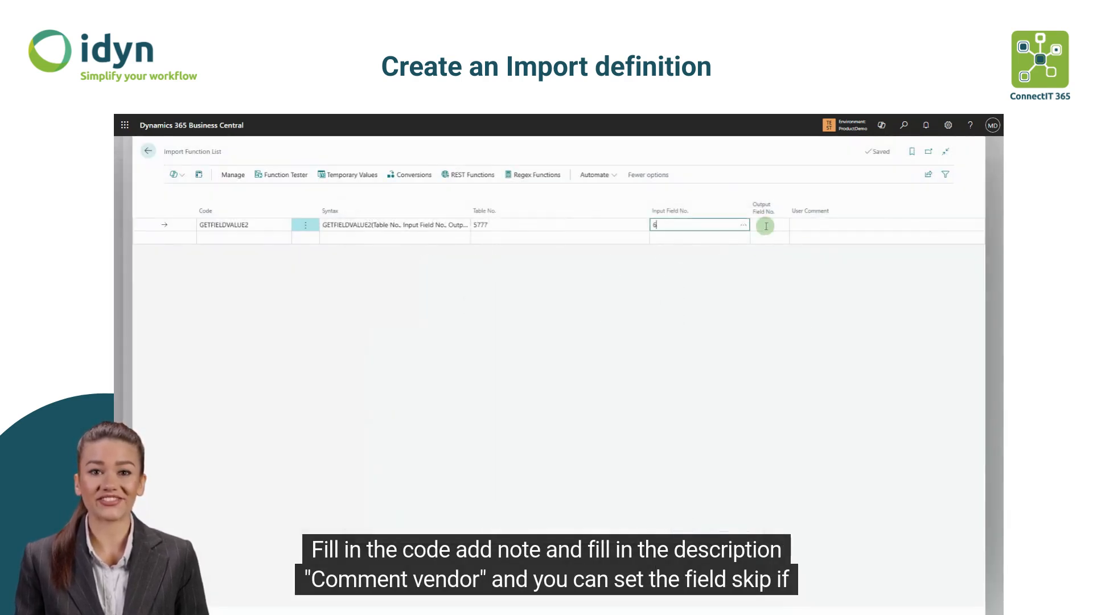
click(782, 227)
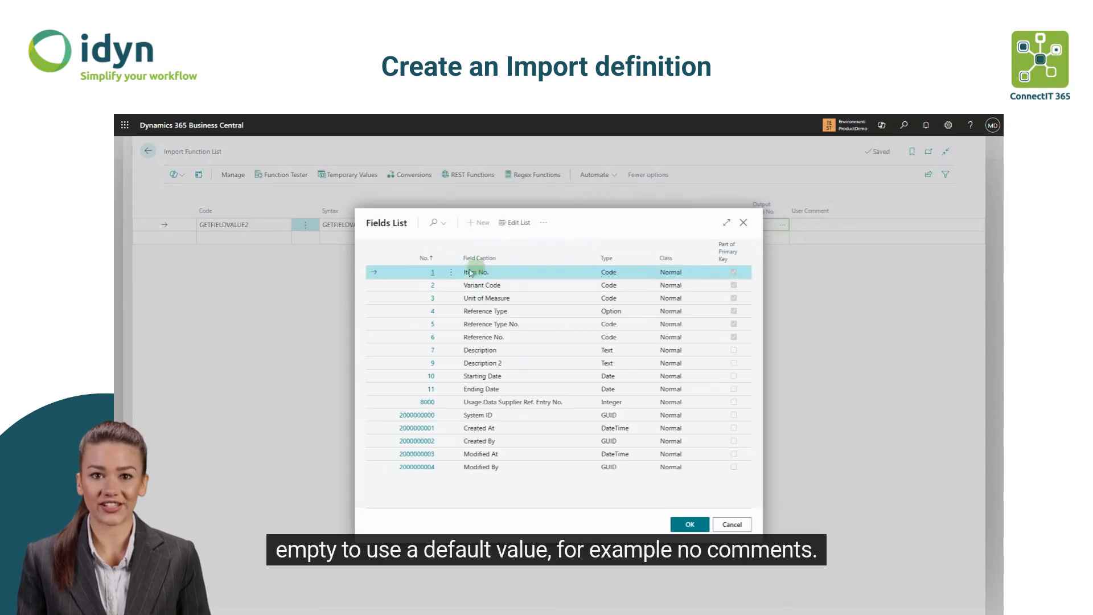
click(689, 523)
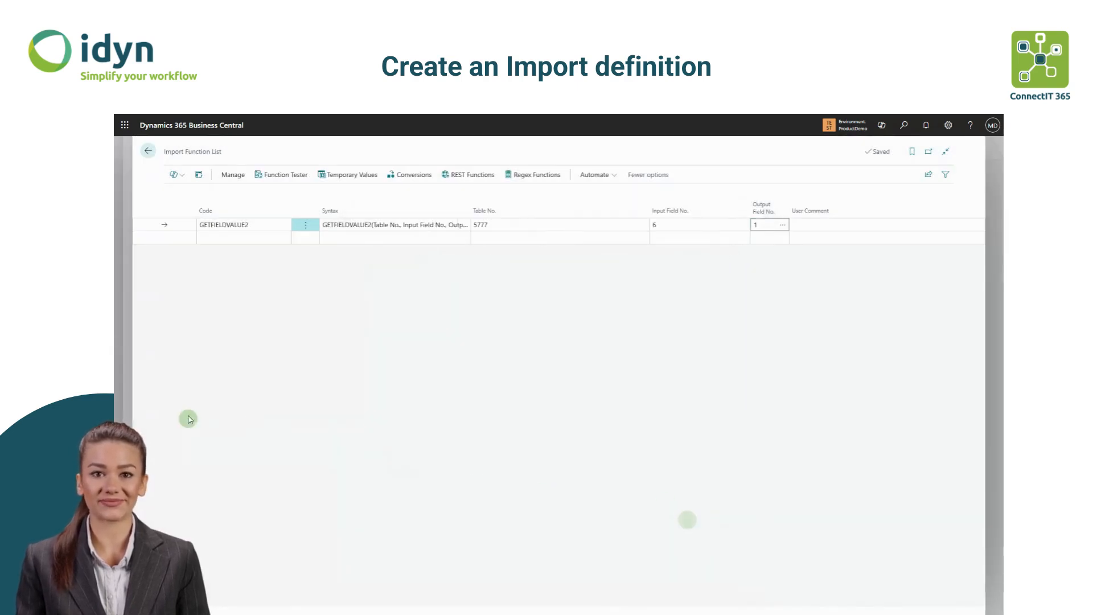
click(149, 152)
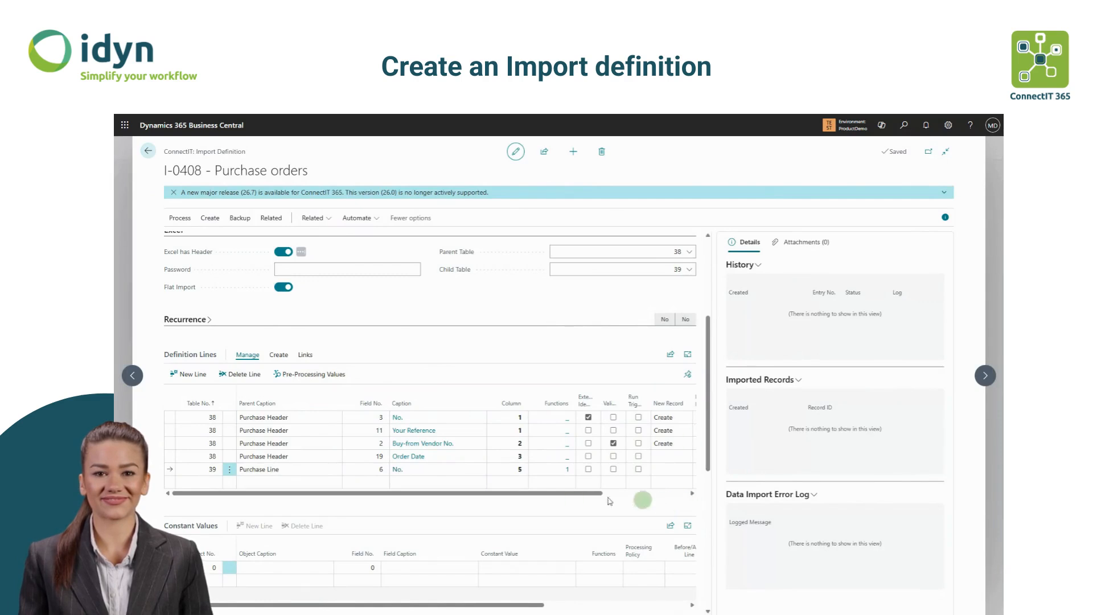
- Add a table 39 line that uses column 8 without a field number, and enable validation on the Purchase Line No. mapping
click(195, 482)
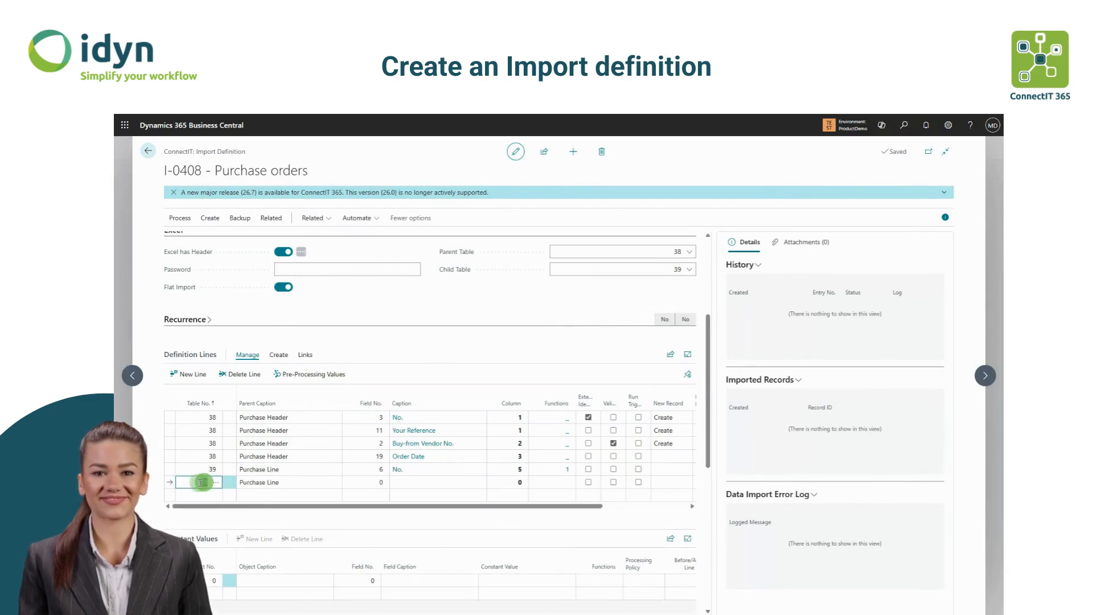
click(367, 485)
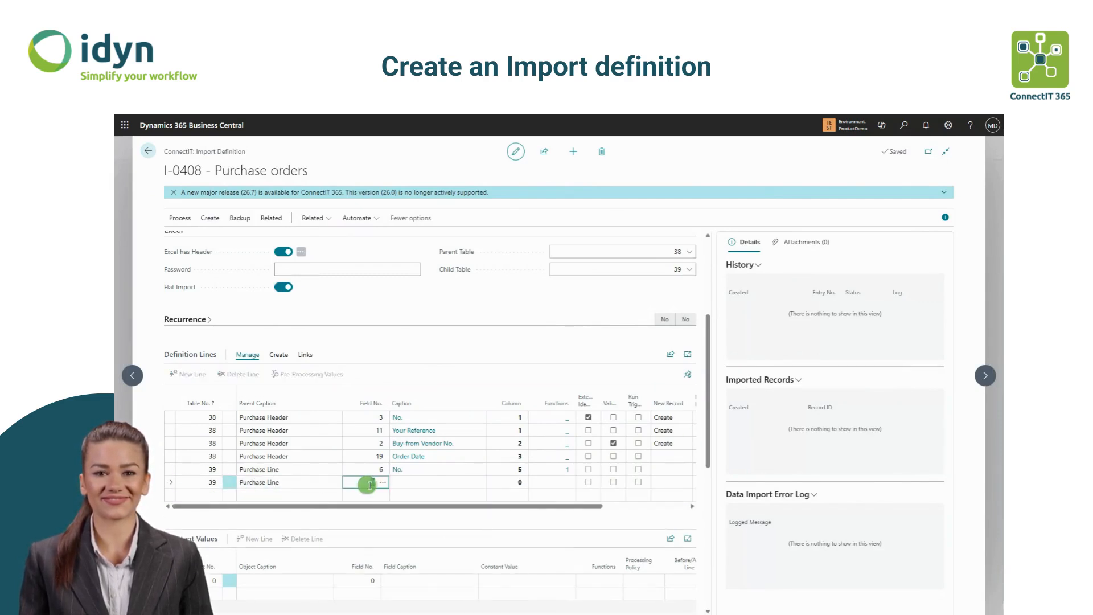
click(613, 470)
click(375, 484)
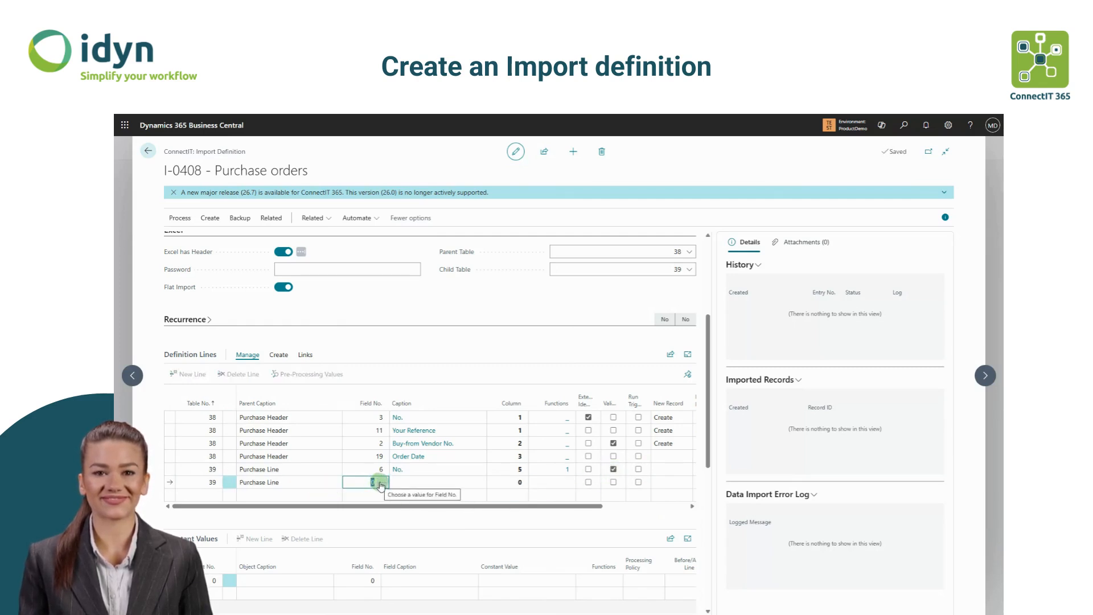
click(520, 484)
text(8)
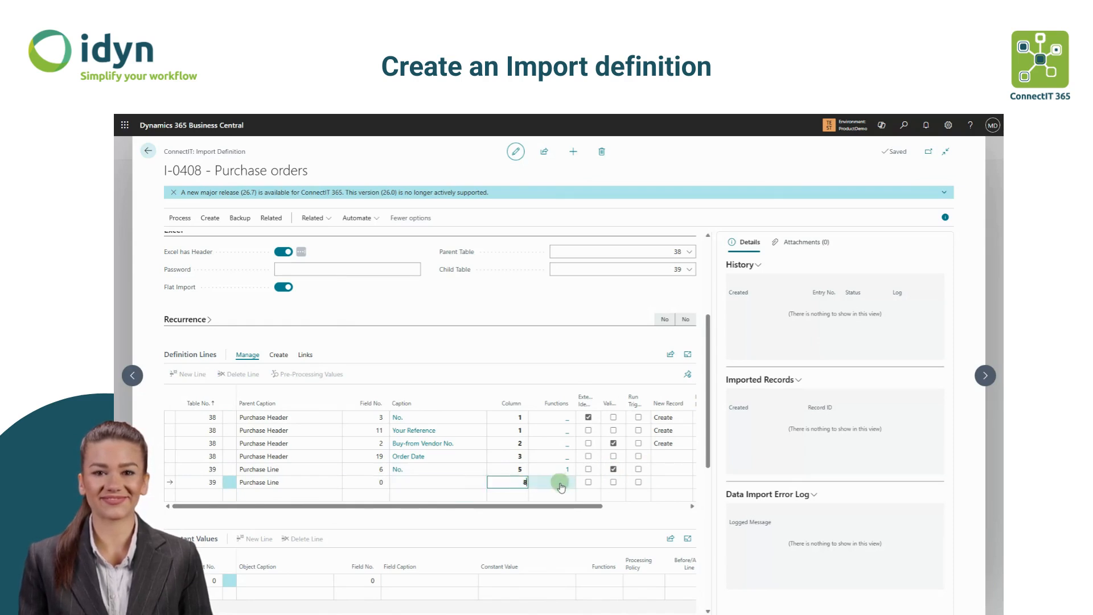
- Add the ADDNOTE function with description "Comment vendor" to the column 8 line and return to the import definition
click(558, 487)
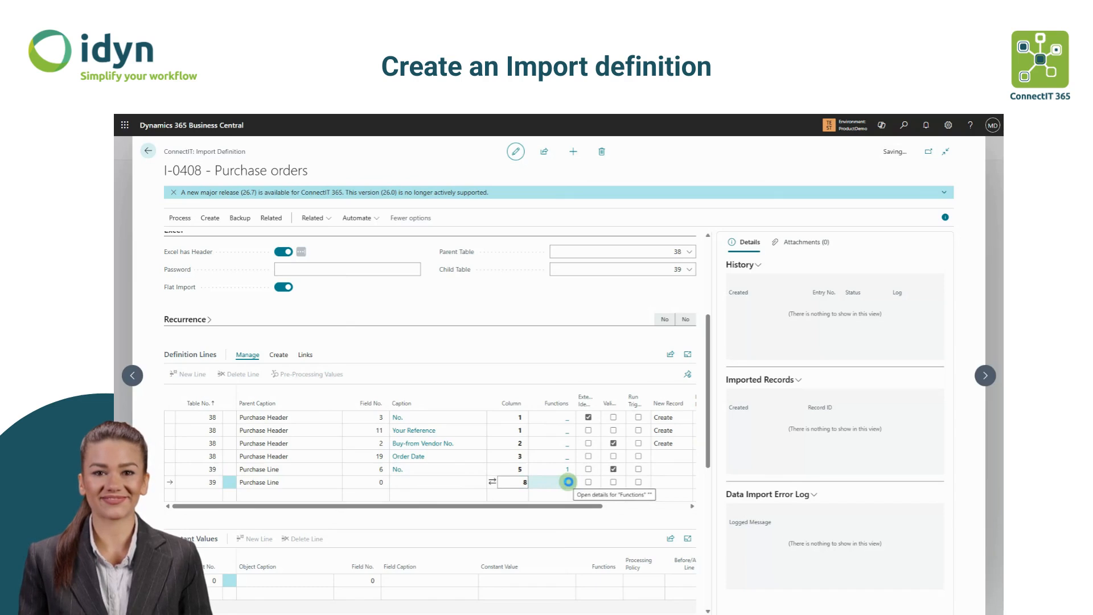
click(568, 482)
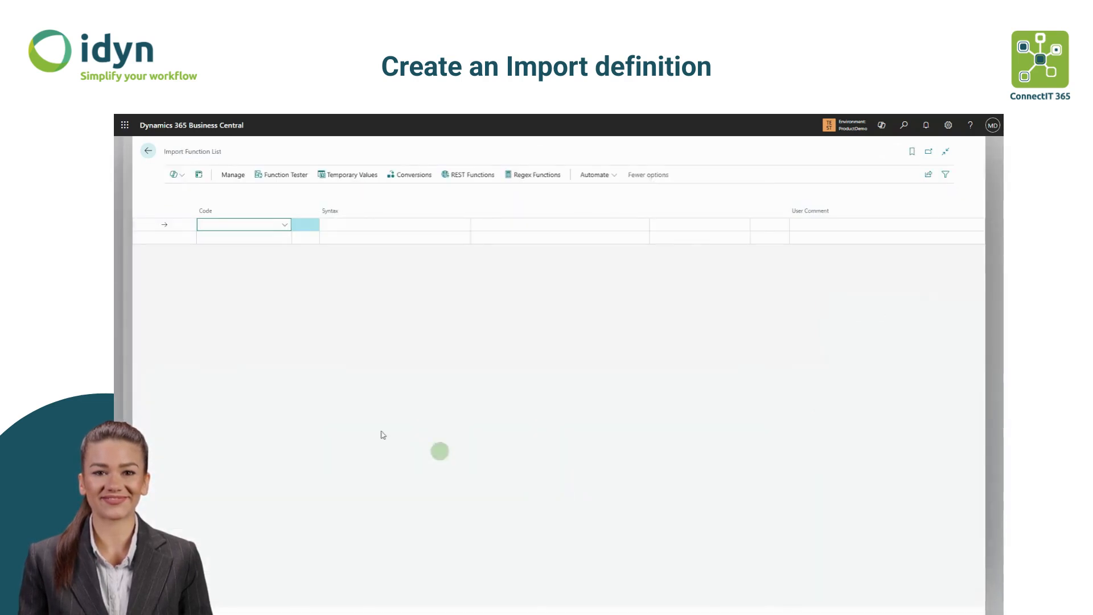
text(a)
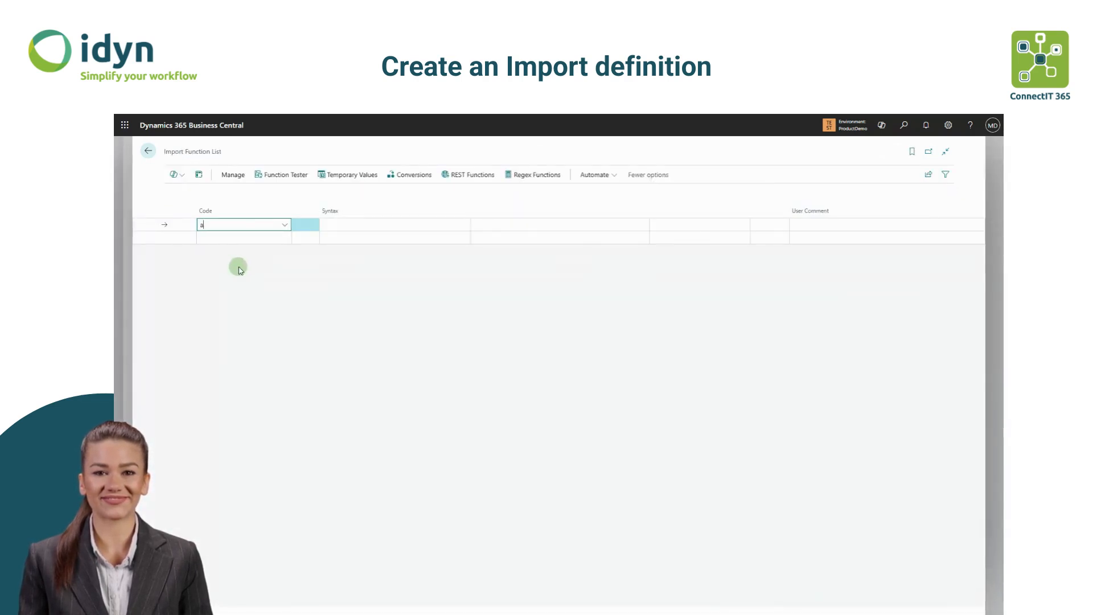
text(d)
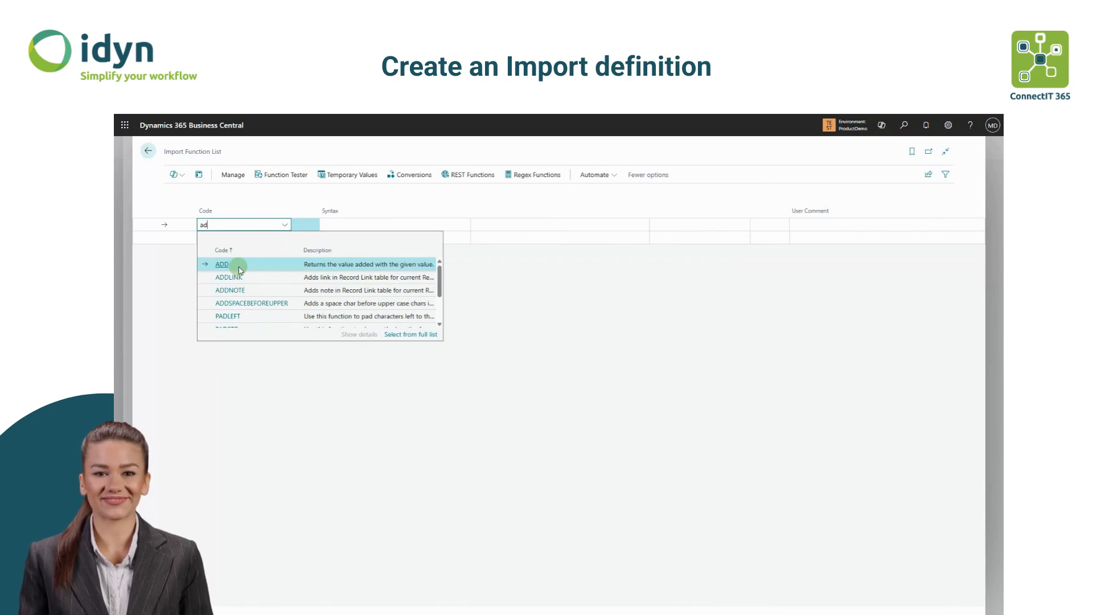
click(253, 290)
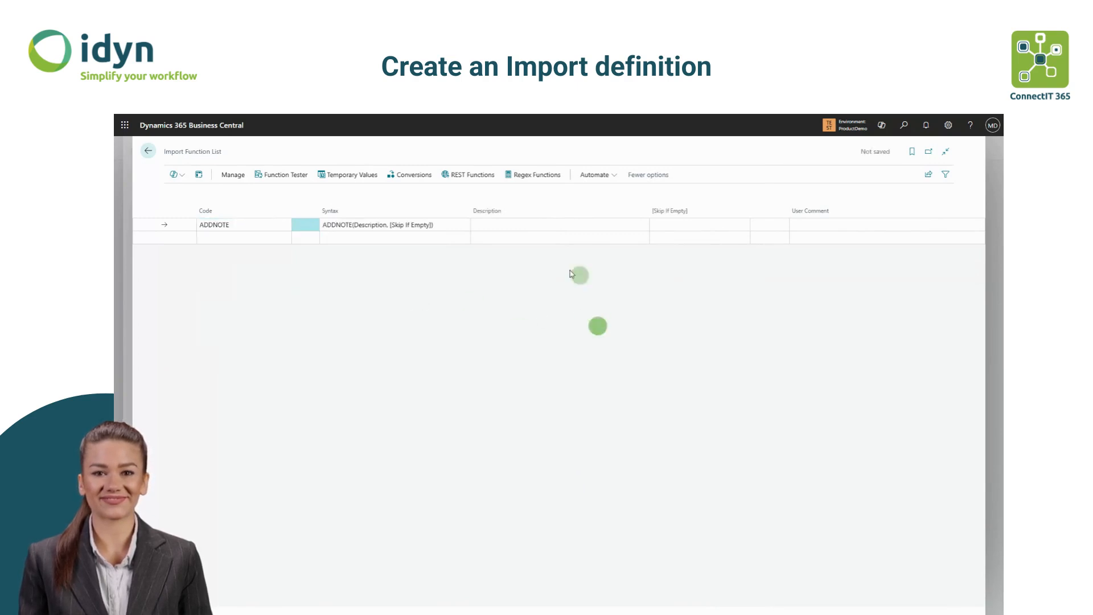
click(522, 225)
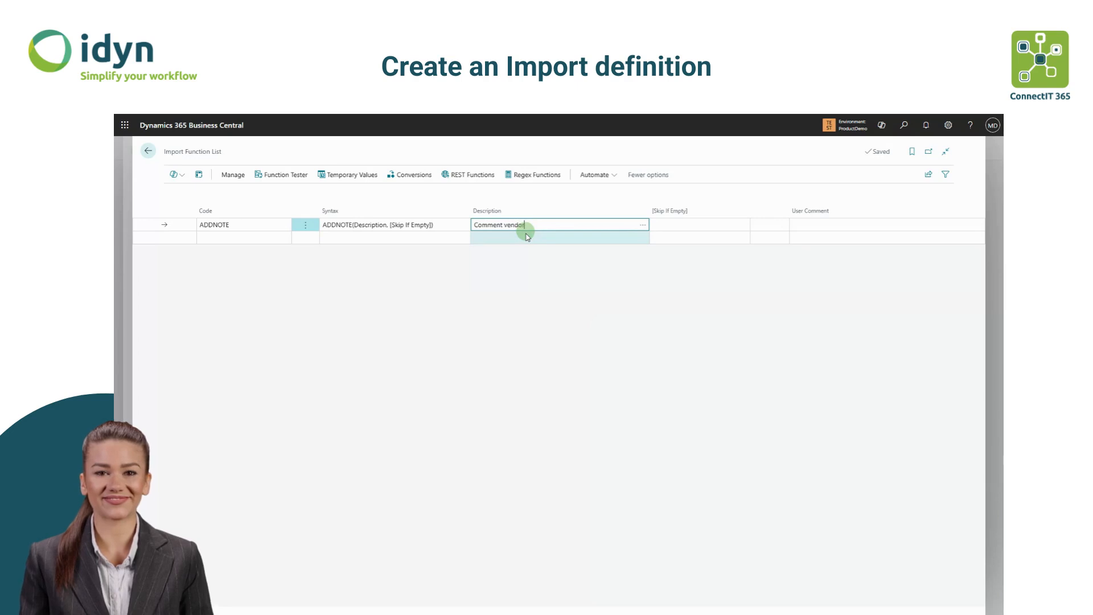
click(462, 300)
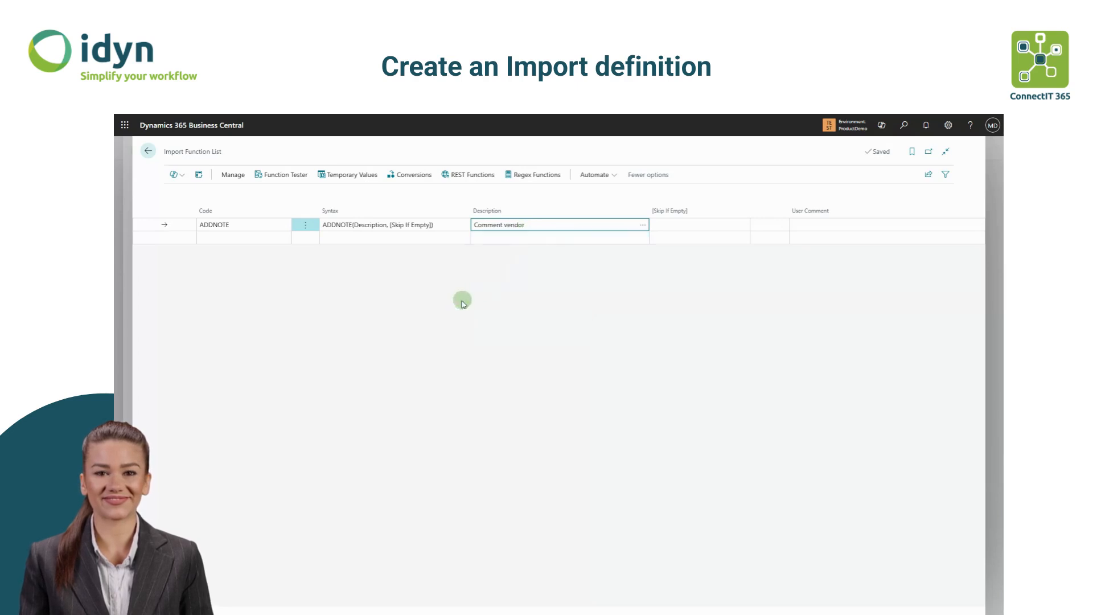
click(147, 151)
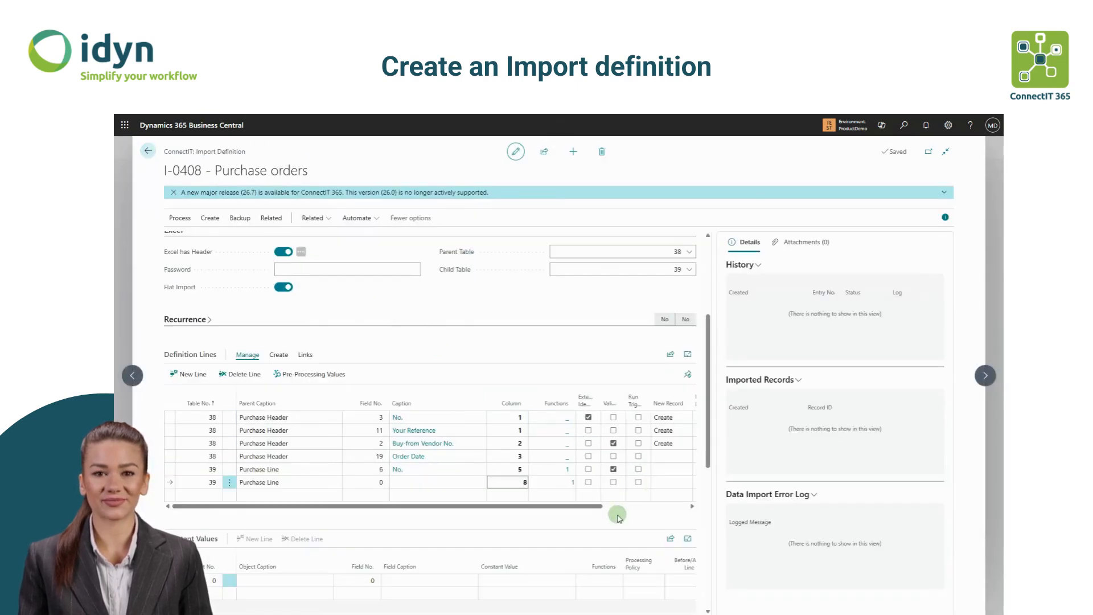
- Import data with the import definition by uploading the file DEMO Purchase Order.xlsx
drag(581, 510, 626, 507)
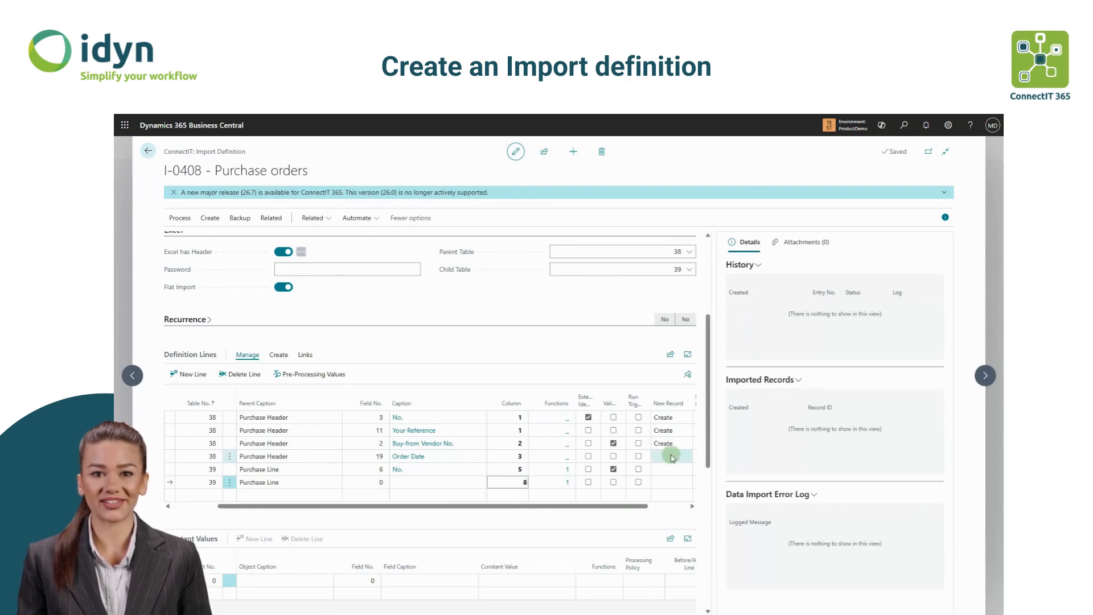
click(185, 219)
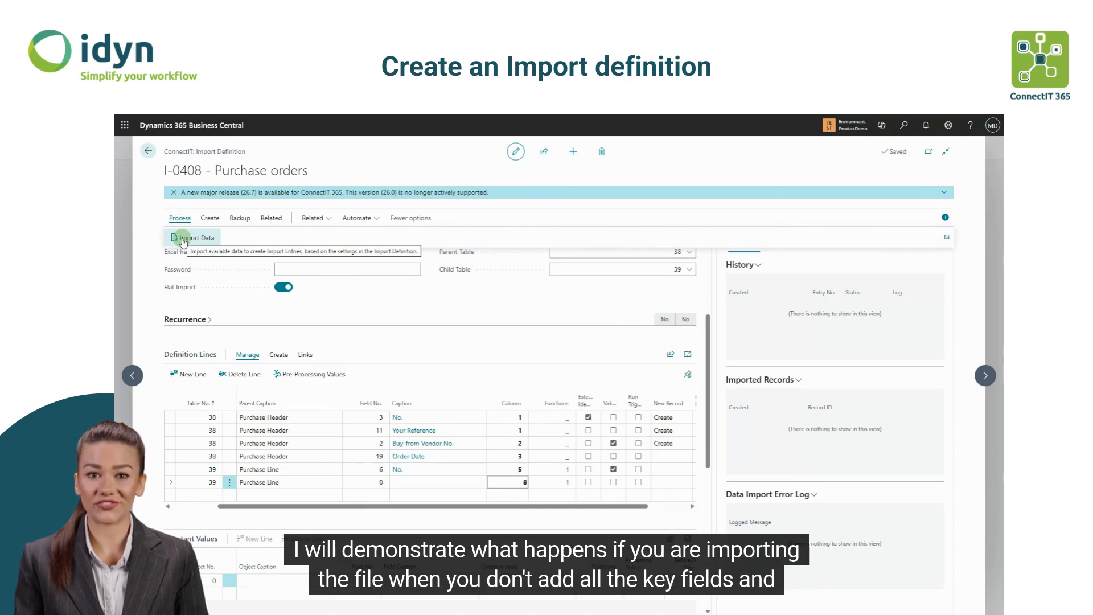
click(182, 238)
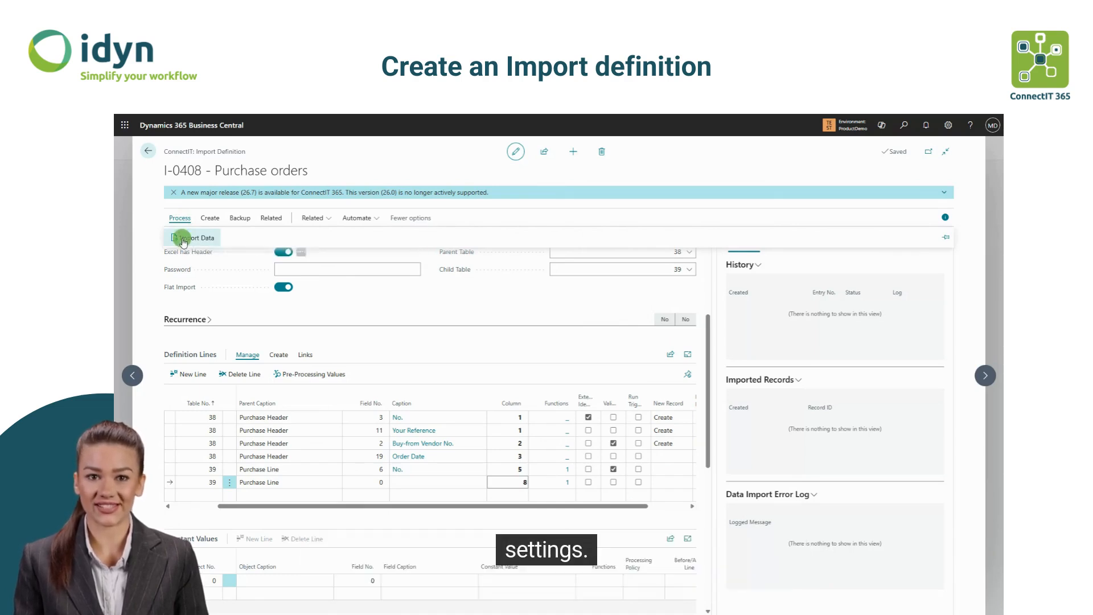
key(alt+Tab)
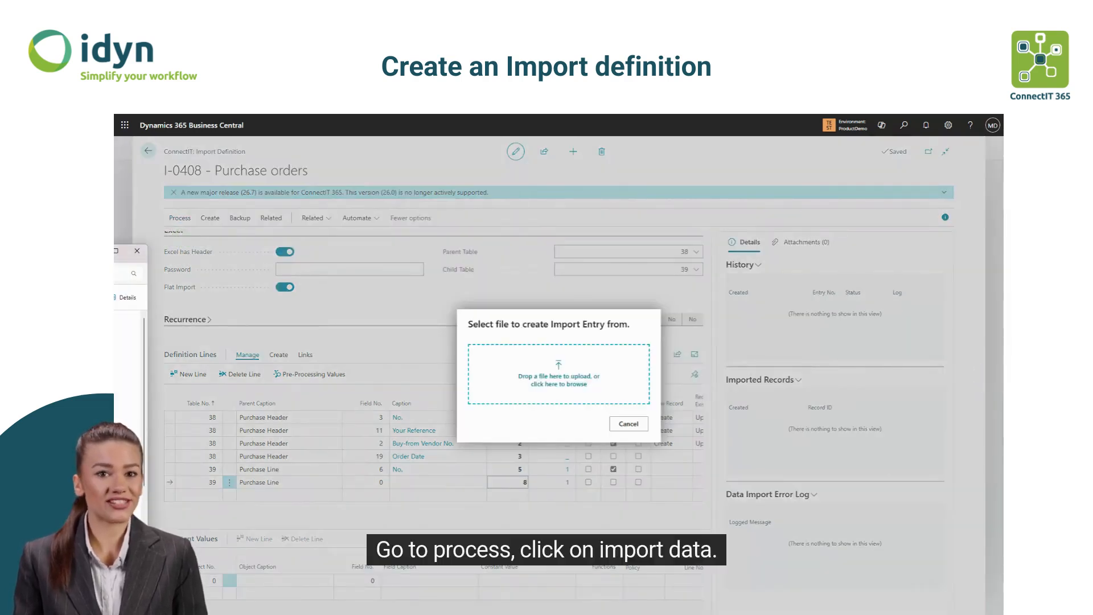
key(alt+Tab)
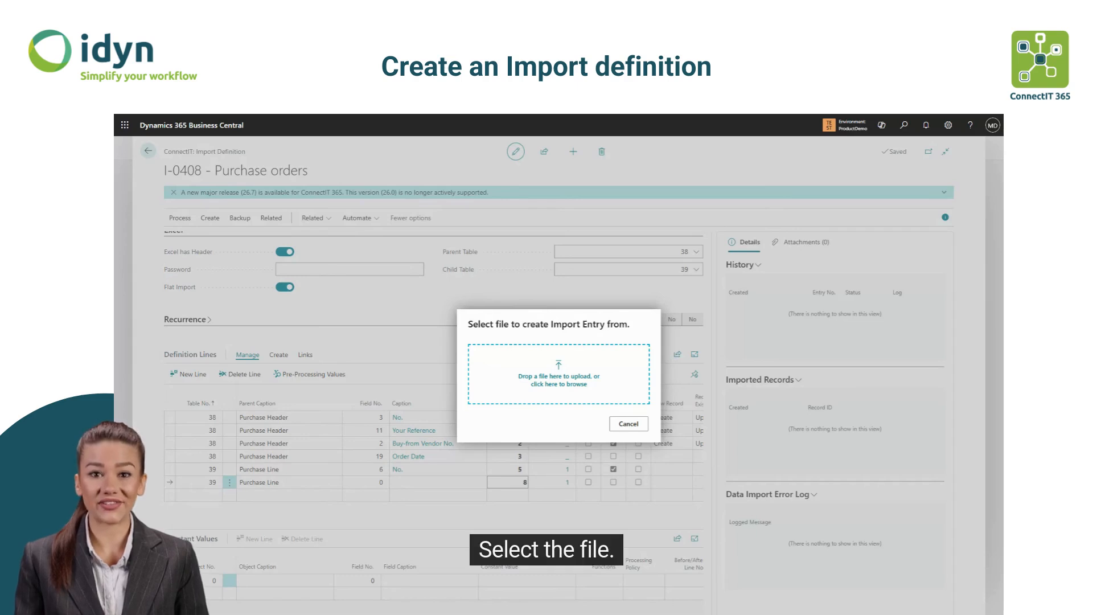
drag(732, 482, 587, 383)
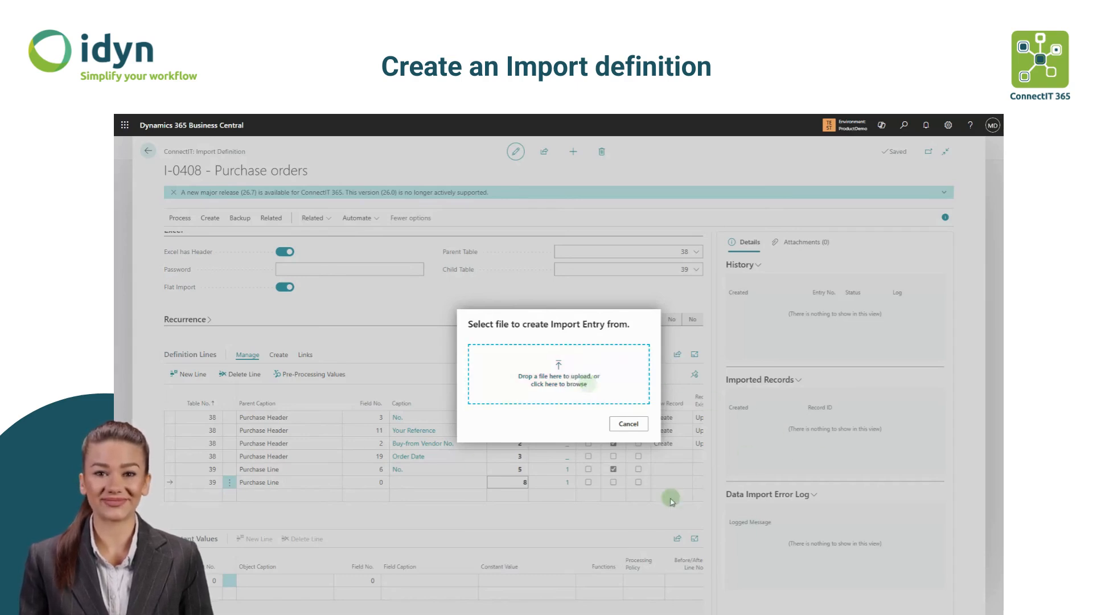
- Open the newly created import entry from the notification and process it
click(283, 222)
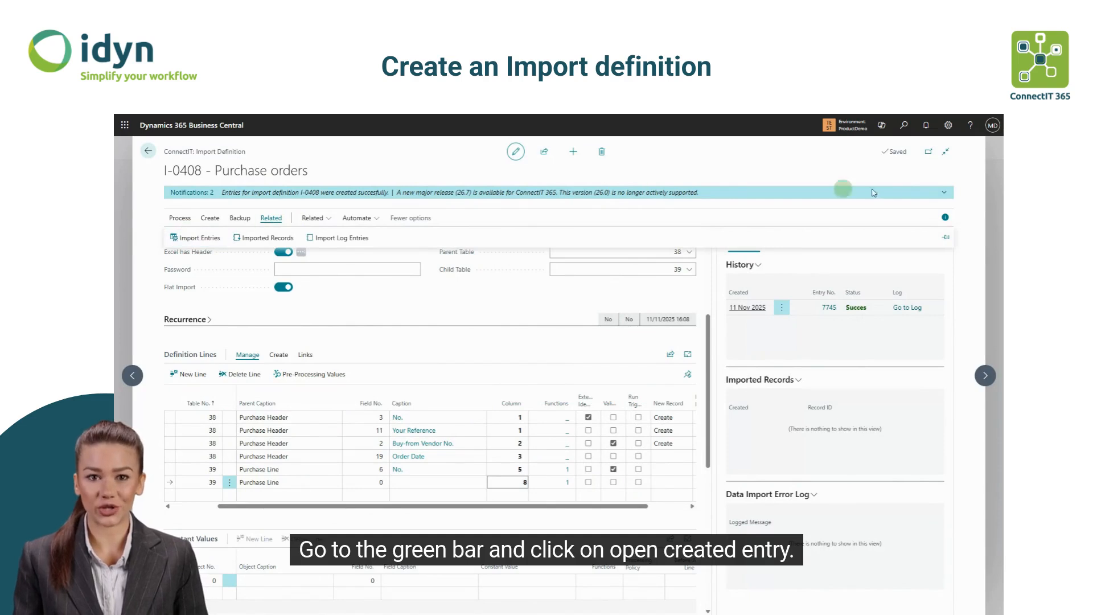
click(944, 193)
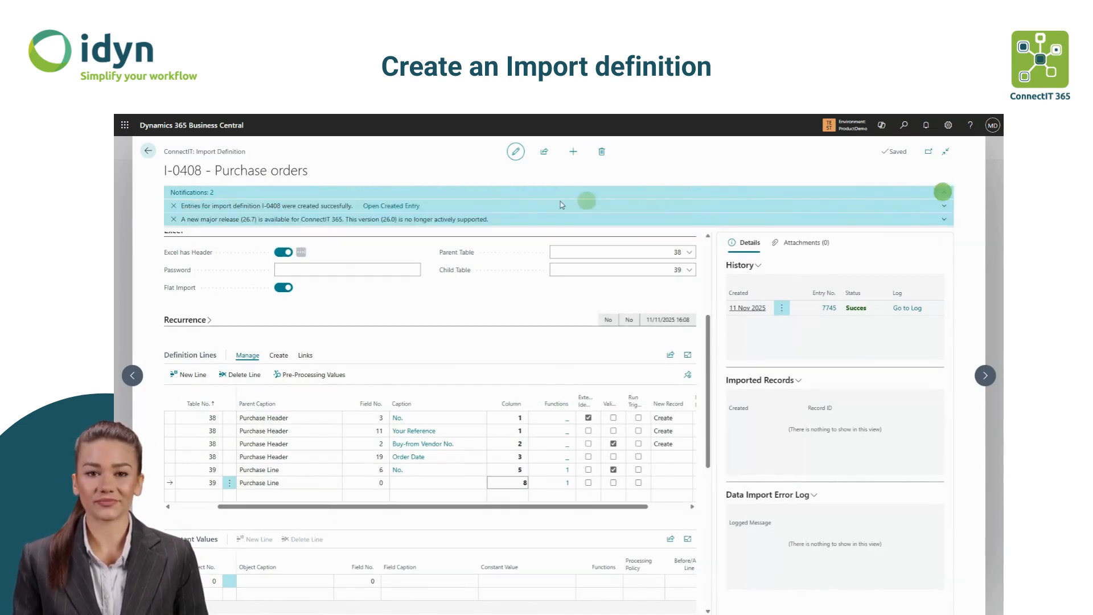
click(410, 207)
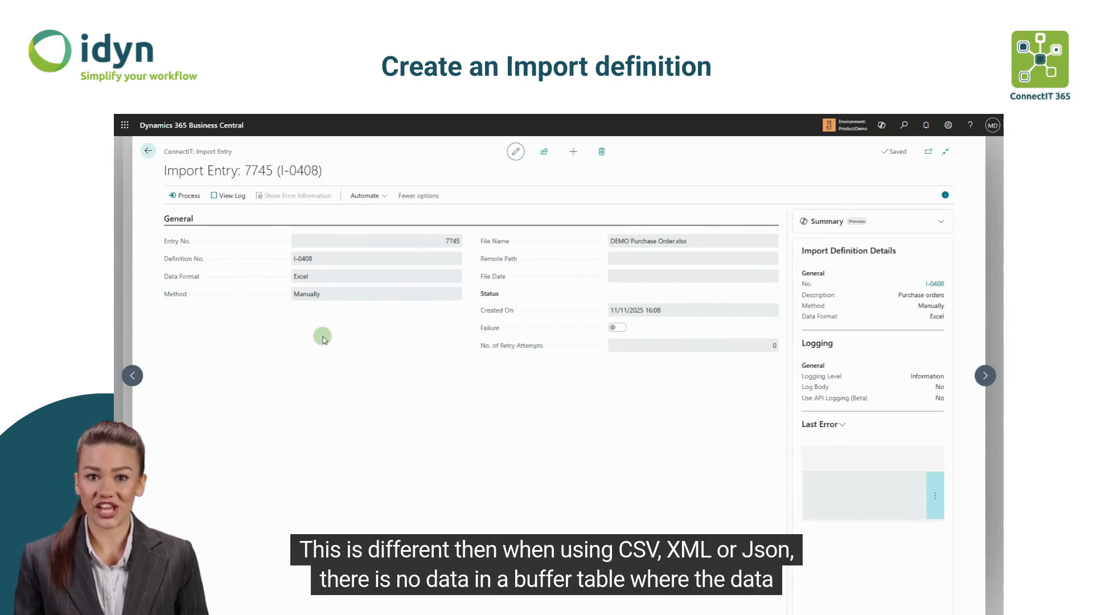
click(185, 195)
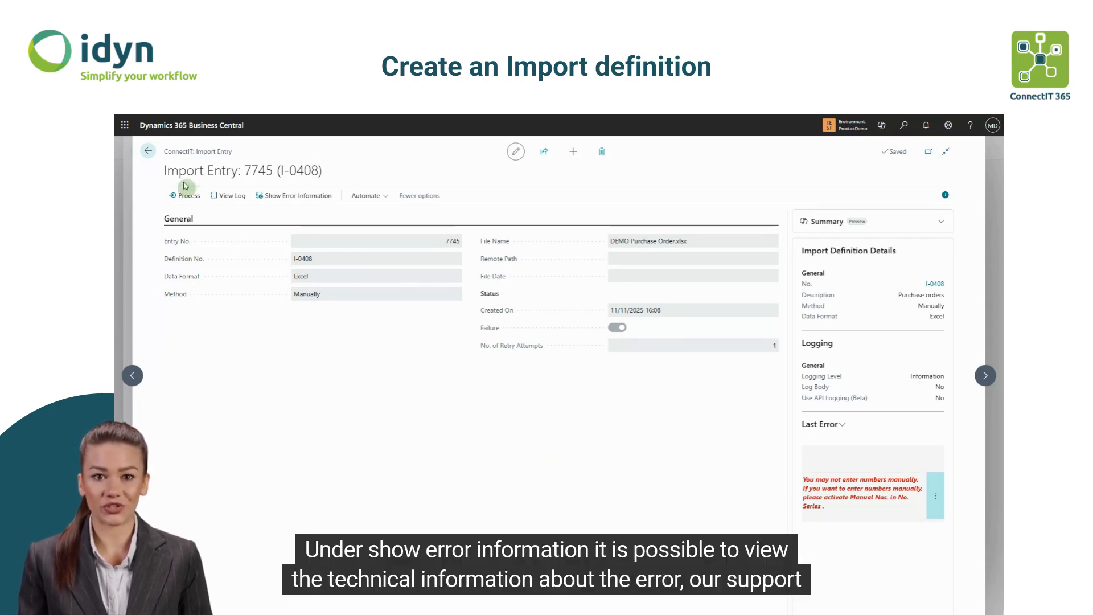
- Examine the import entry's technical error information and its log report from the import definition's history
click(268, 195)
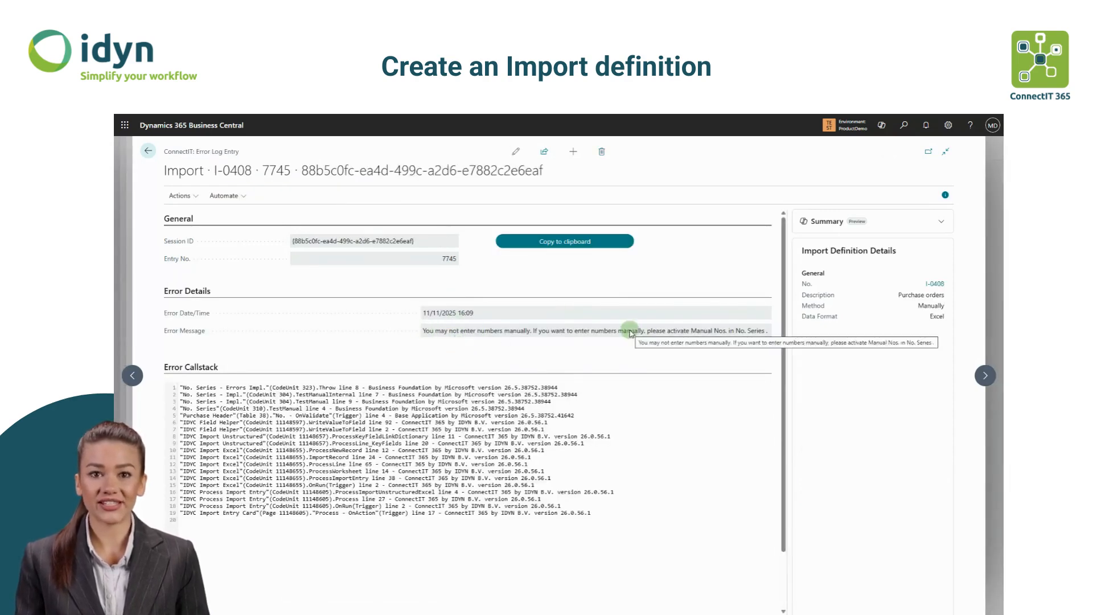
click(145, 152)
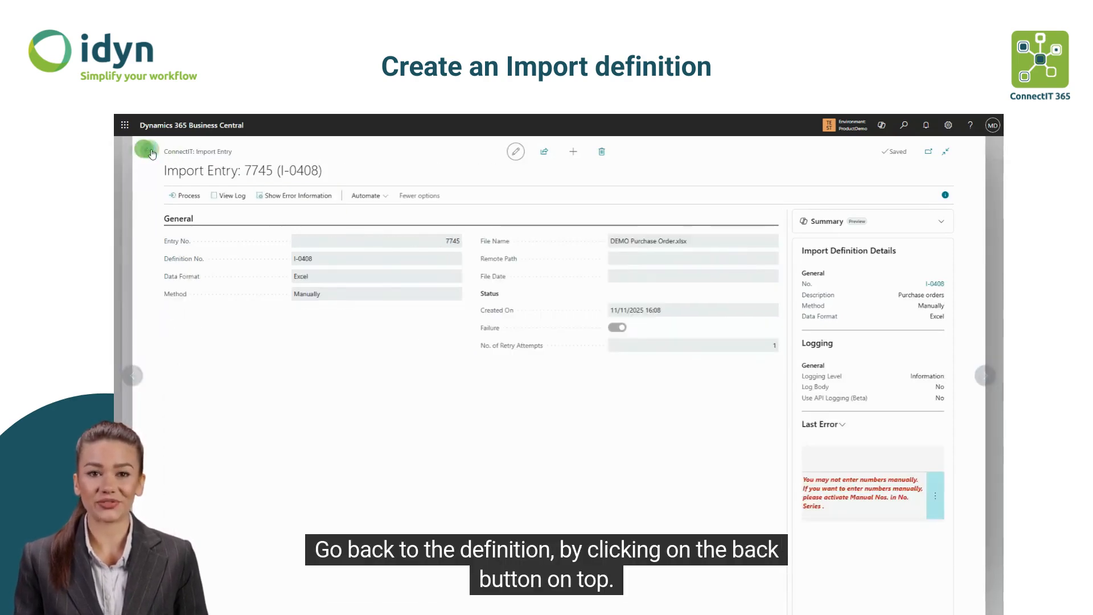
click(150, 152)
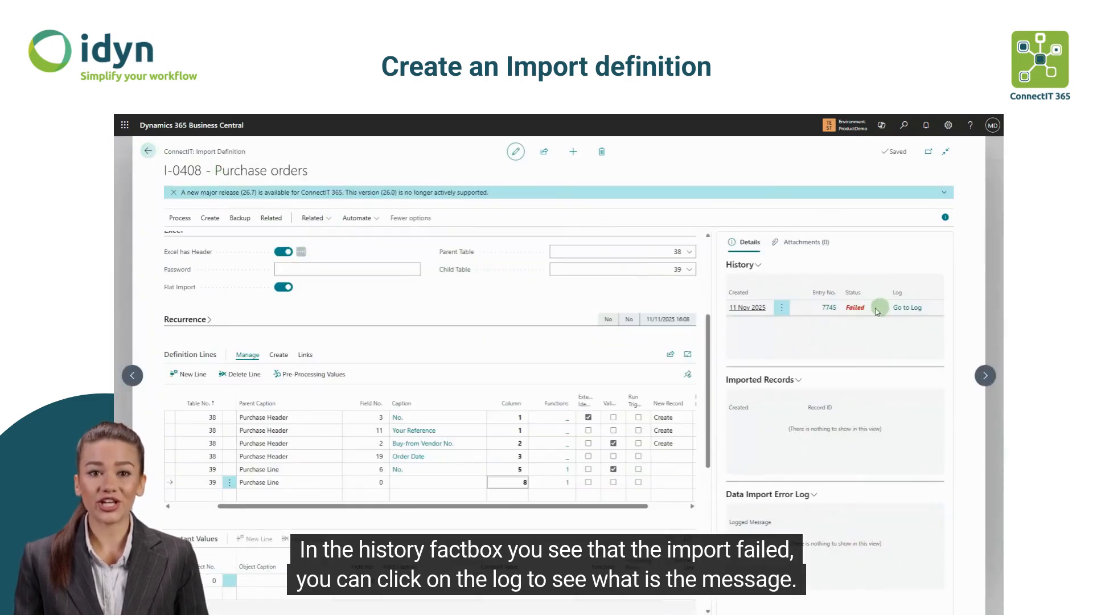
click(908, 308)
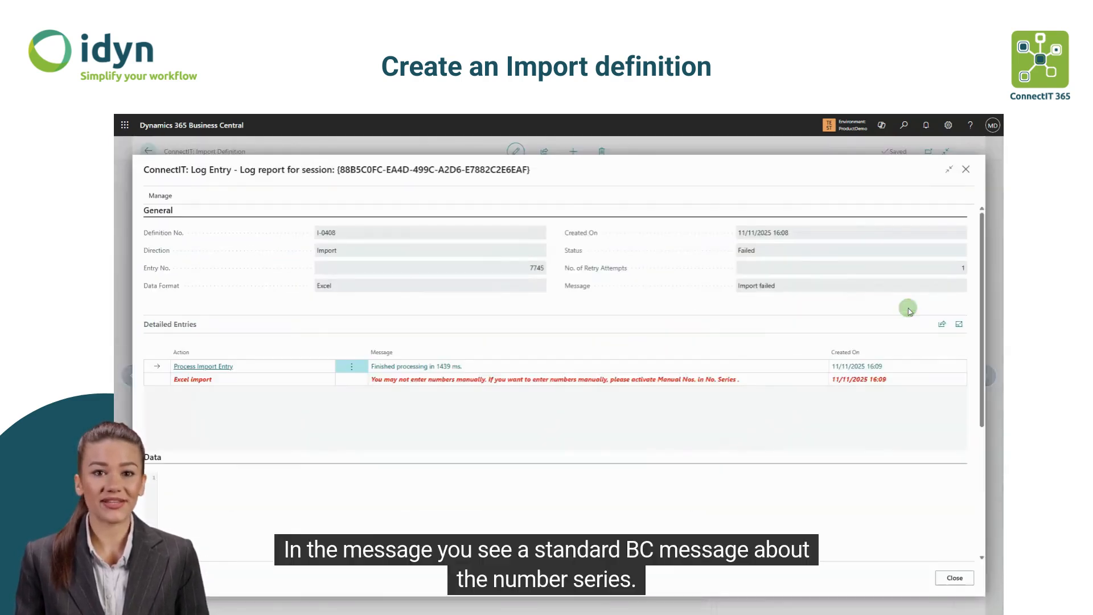
click(747, 378)
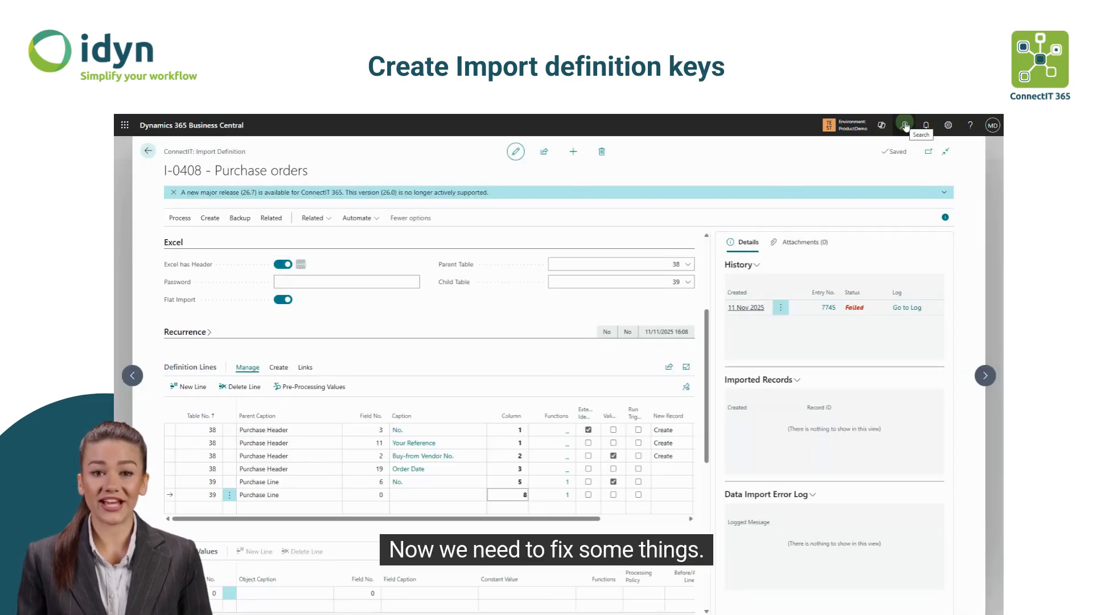
- Look up the I-ORD series and its manual numbering setting in the number series list, and return to the import definition
click(905, 124)
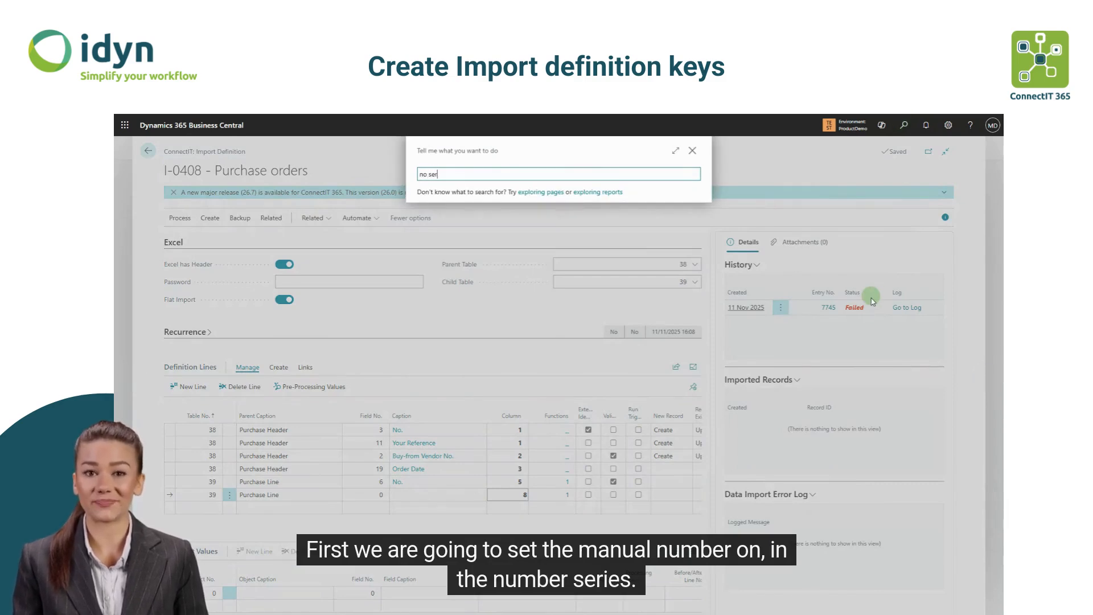
click(440, 214)
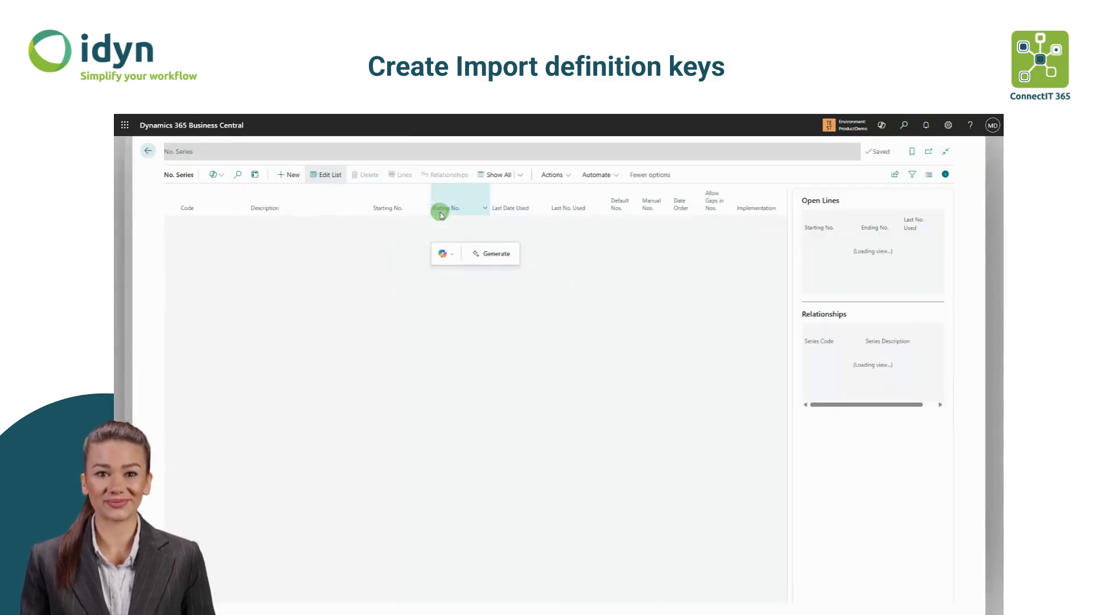
click(201, 175)
click(210, 211)
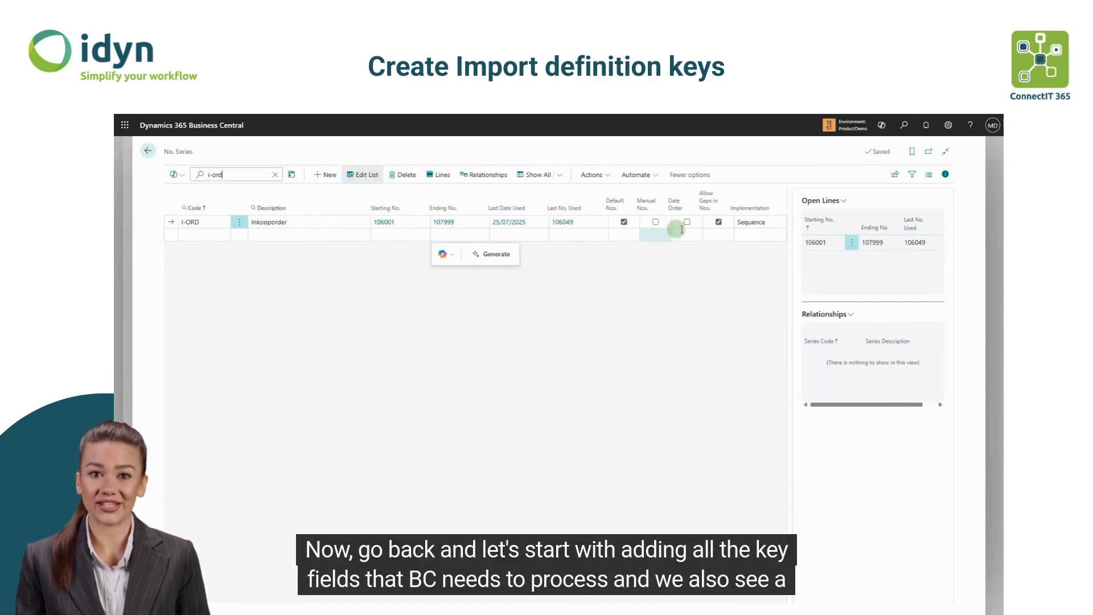
click(148, 150)
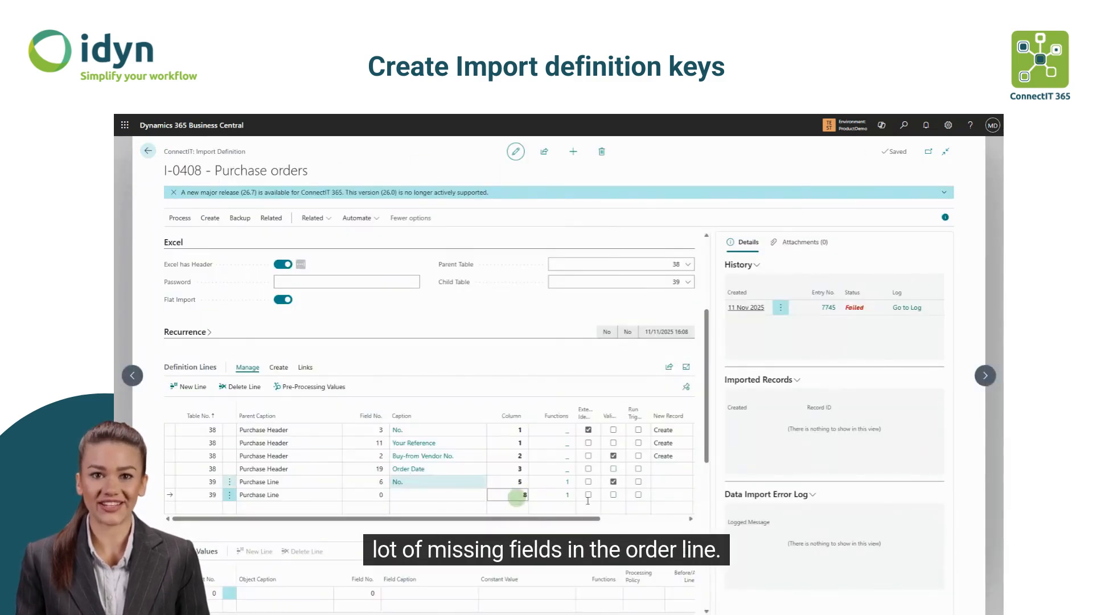
- Open the key links of the definition lines and set the first link's parent to table 38, field 1 (Document Type)
click(305, 367)
click(191, 388)
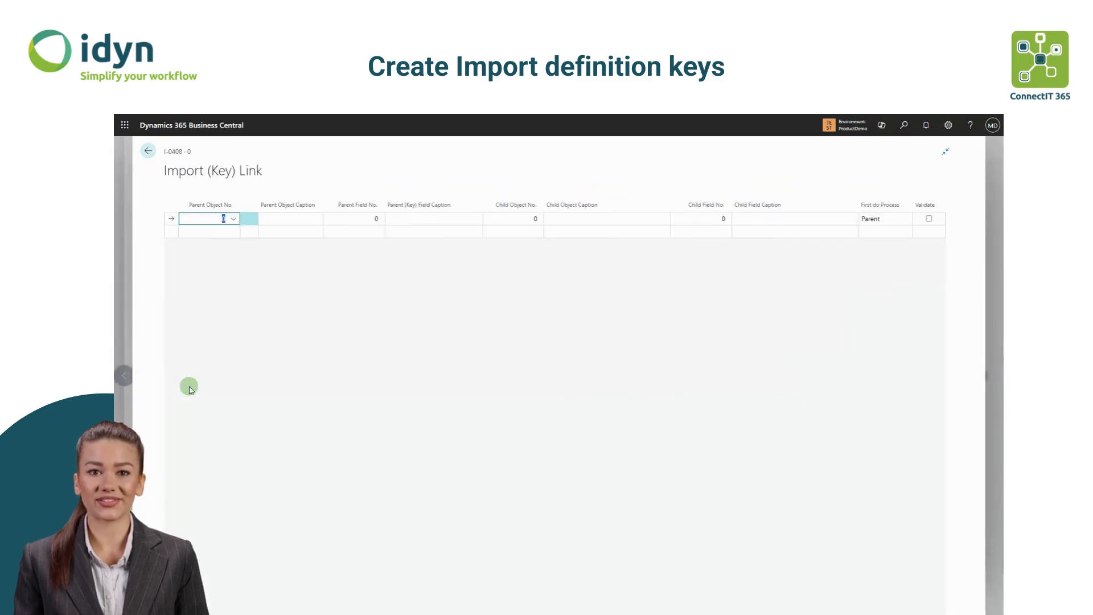
text(3)
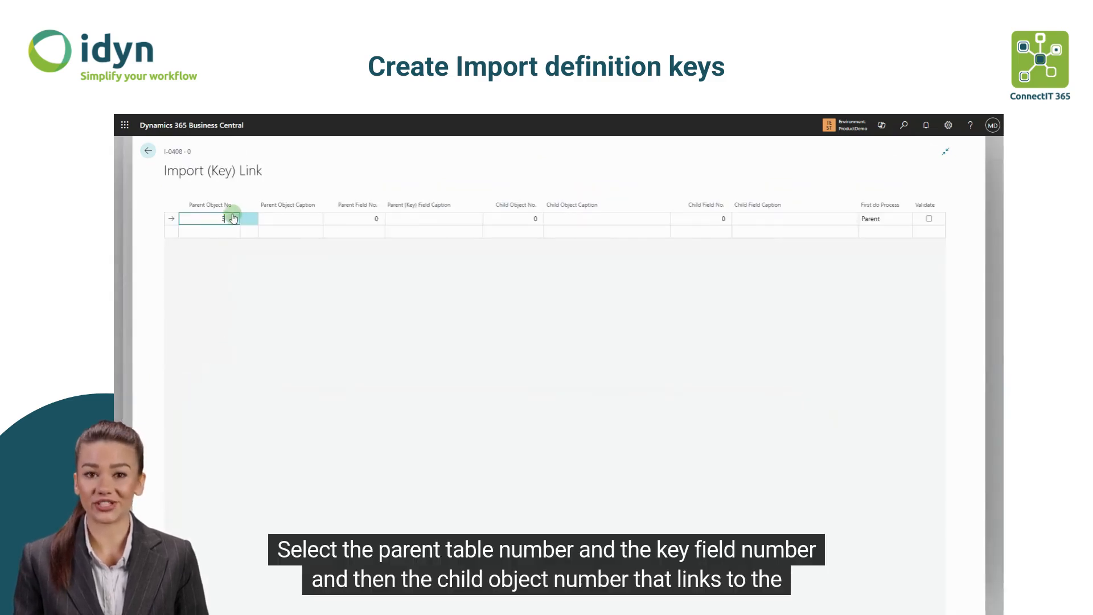
text(8)
key(Tab)
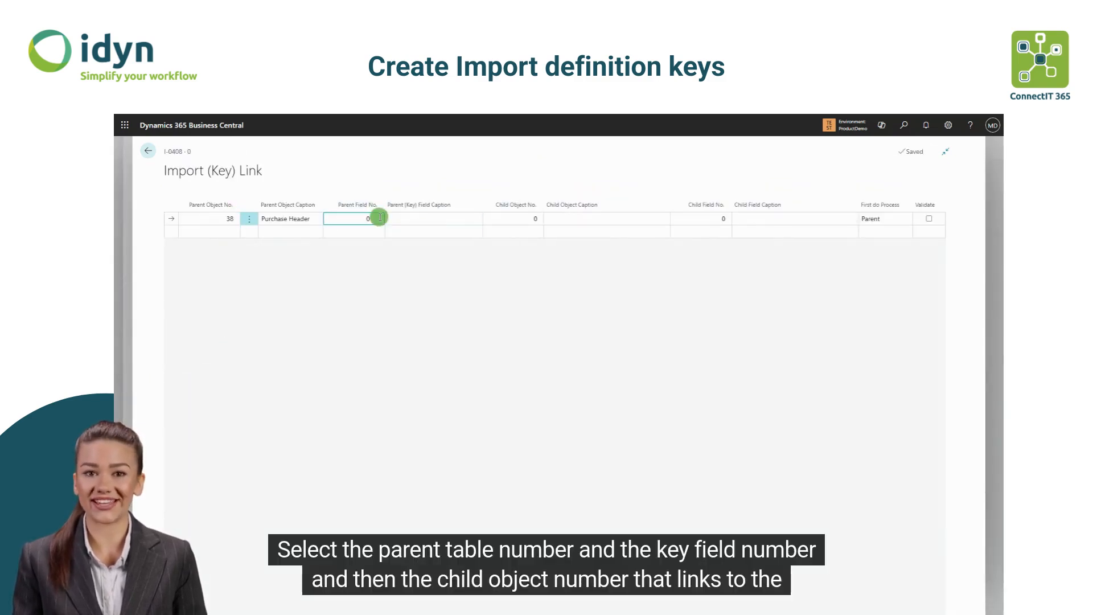
click(378, 217)
click(694, 520)
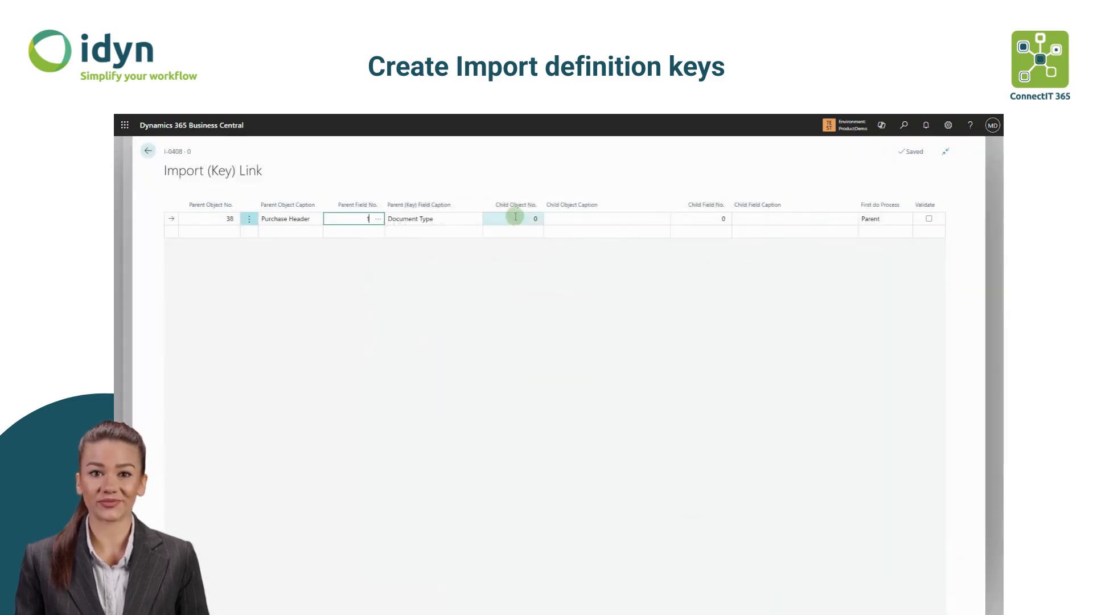
- Set the first key link's child to table 39, field 1 (Document Type)
click(515, 218)
click(539, 220)
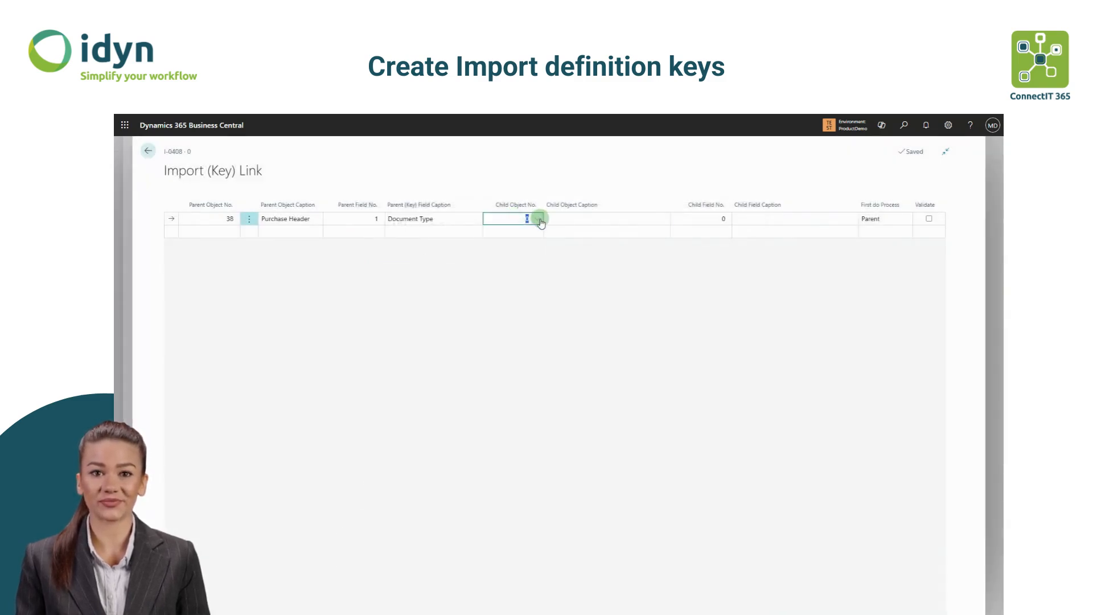
text(39)
click(690, 271)
click(725, 219)
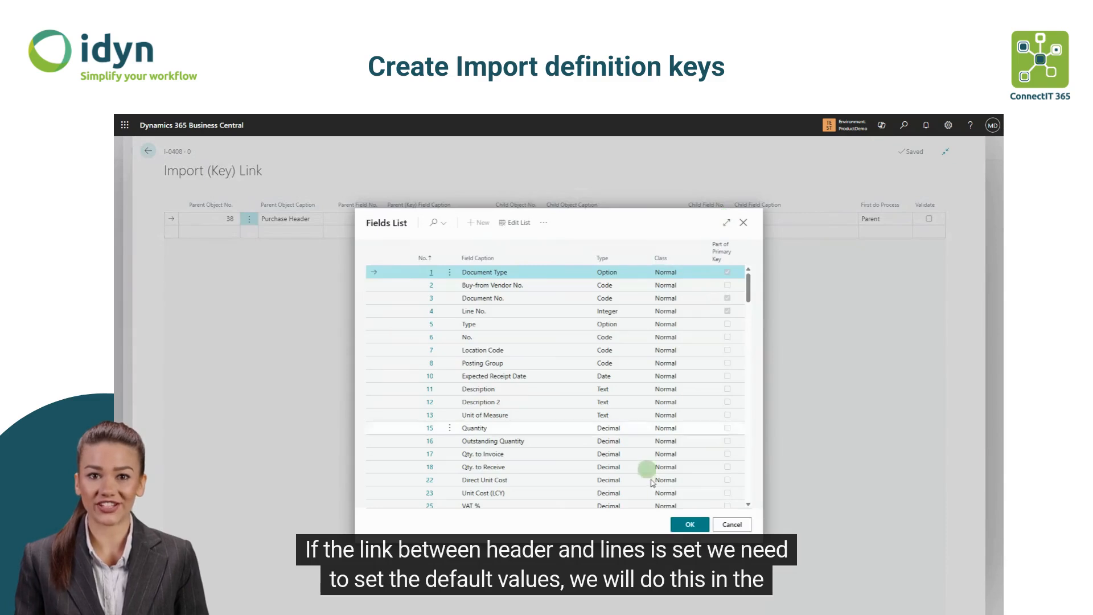
click(689, 524)
- Add a second key link with parent table 38 and parent field 3 (No.)
click(211, 237)
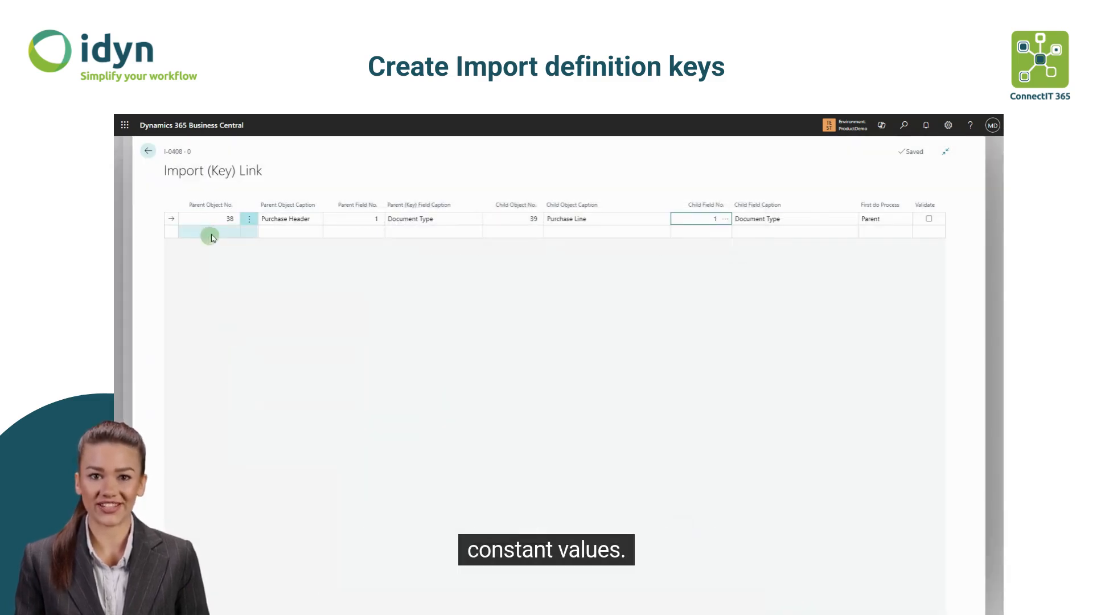
text(38)
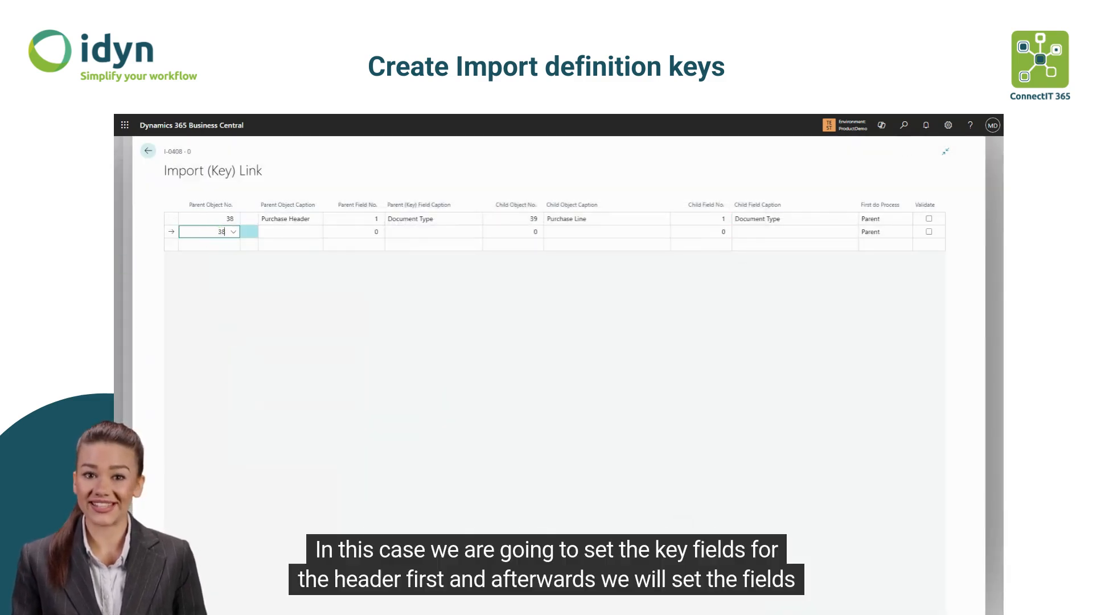
click(363, 272)
click(373, 233)
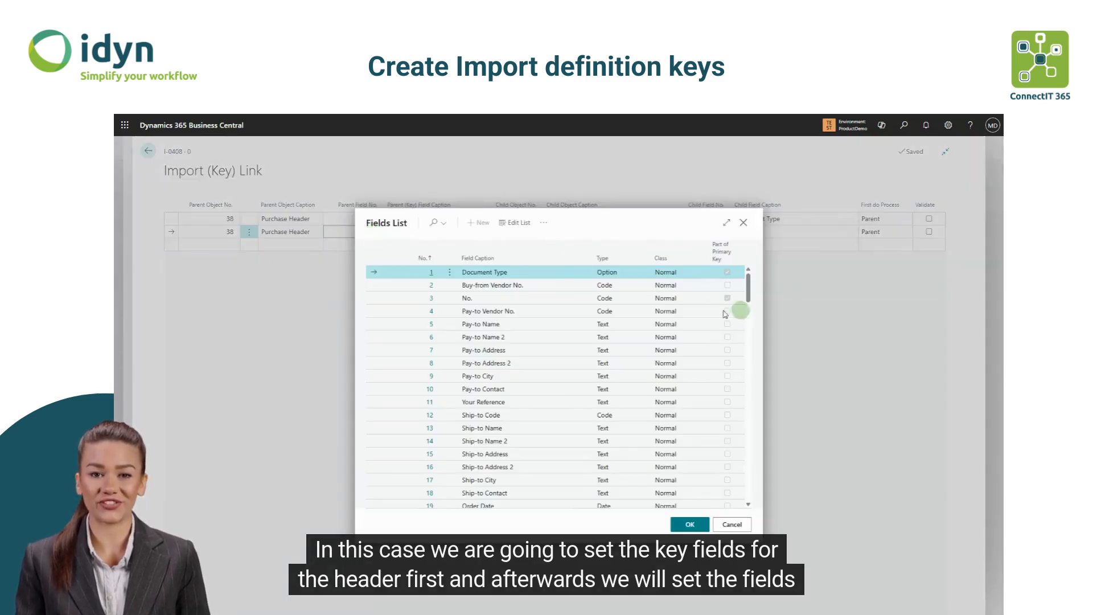
click(692, 301)
click(689, 524)
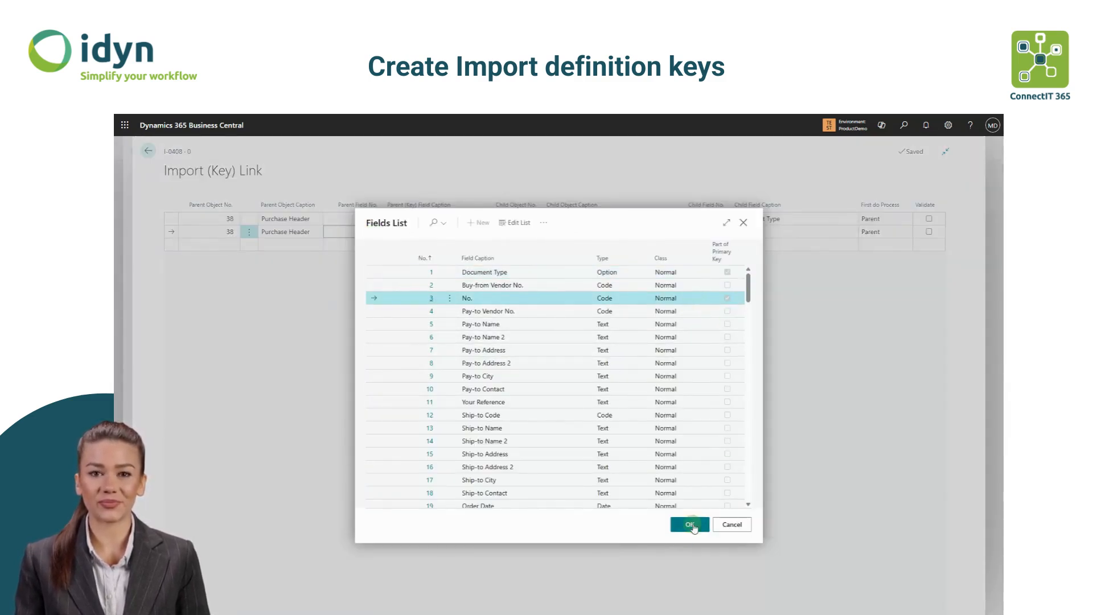
- Set the second key link's child to table 39, field 3 (Document No.), and return to the import definition
click(540, 228)
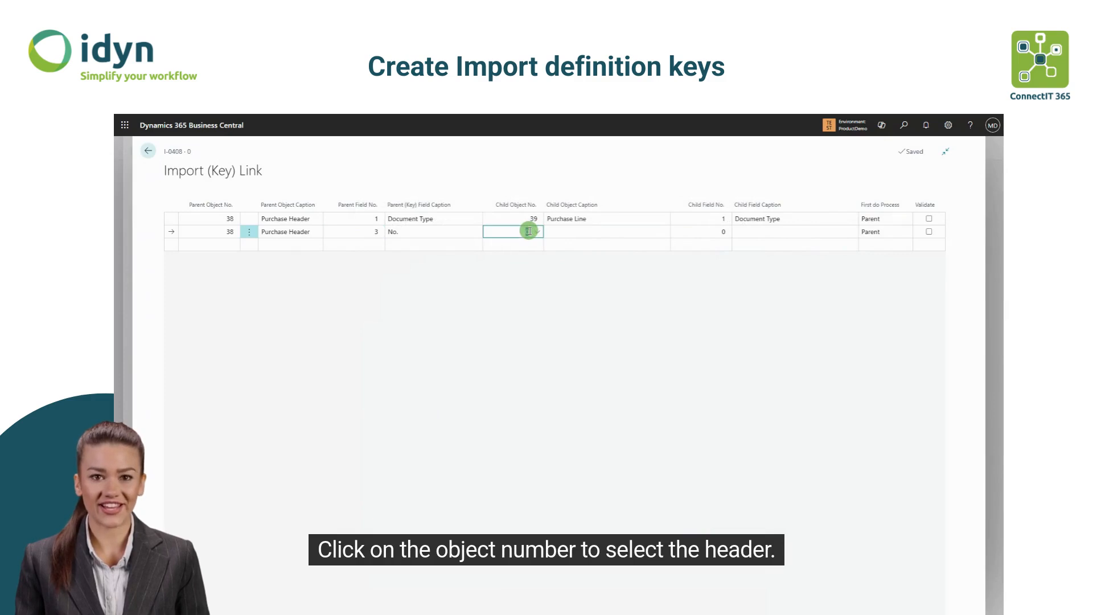
text(39)
click(696, 227)
click(719, 231)
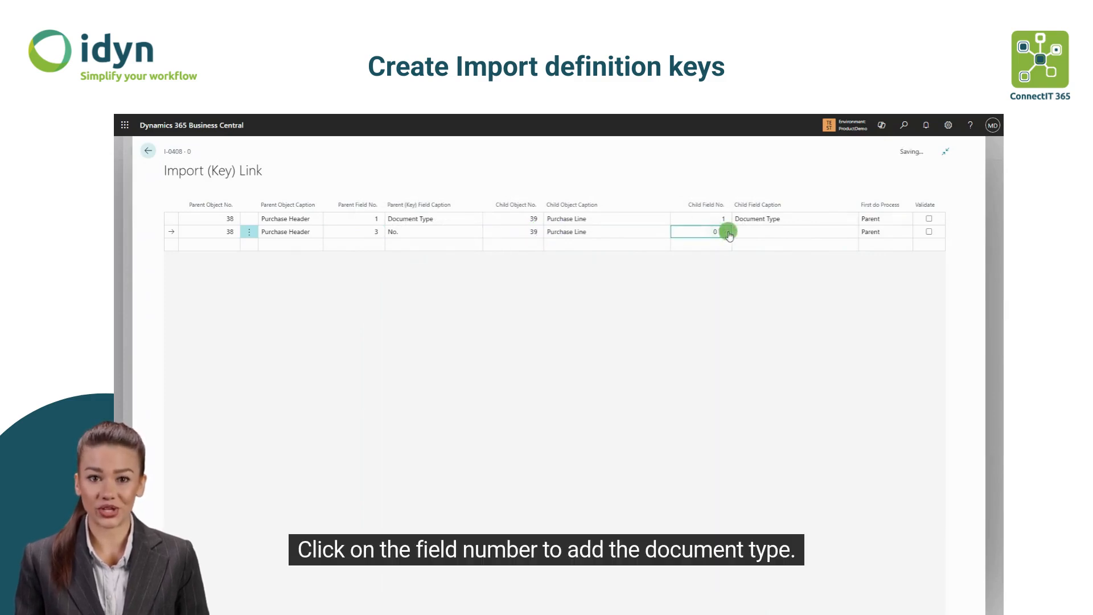
click(728, 232)
click(510, 298)
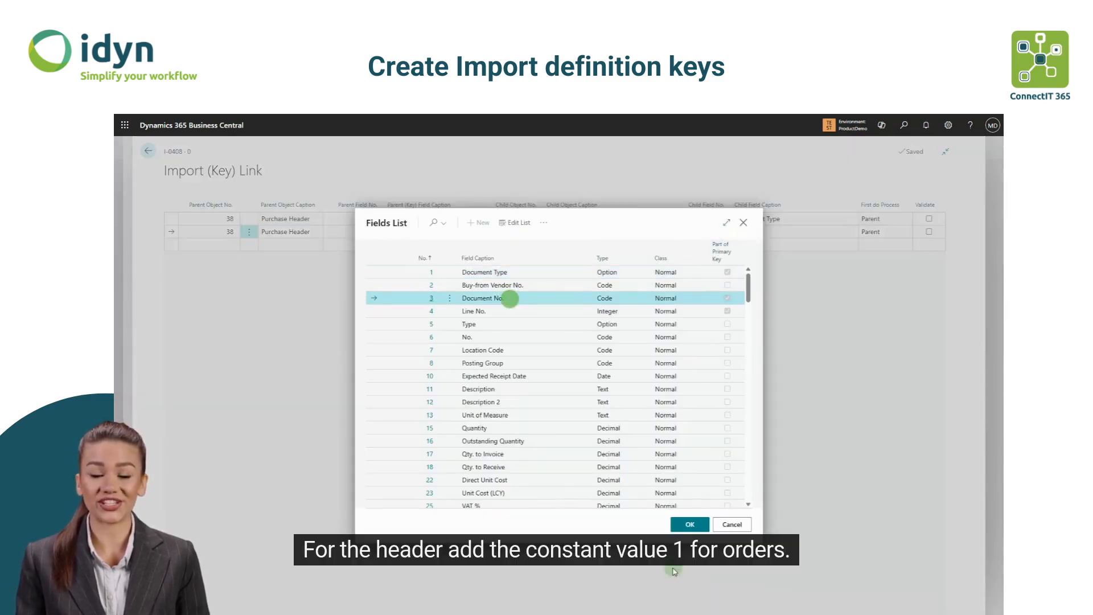
click(690, 524)
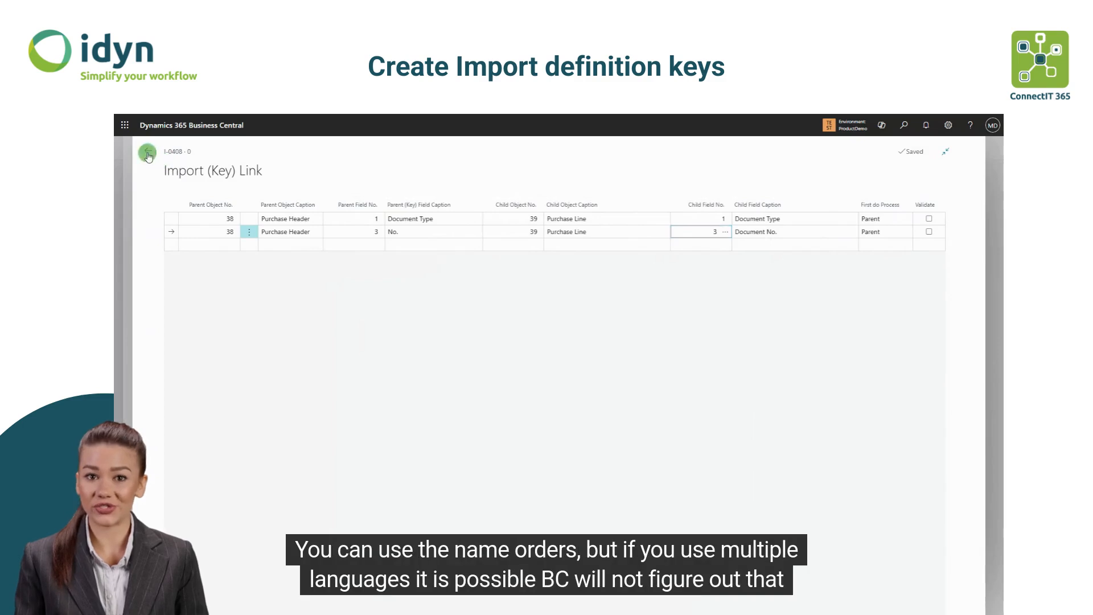
click(148, 150)
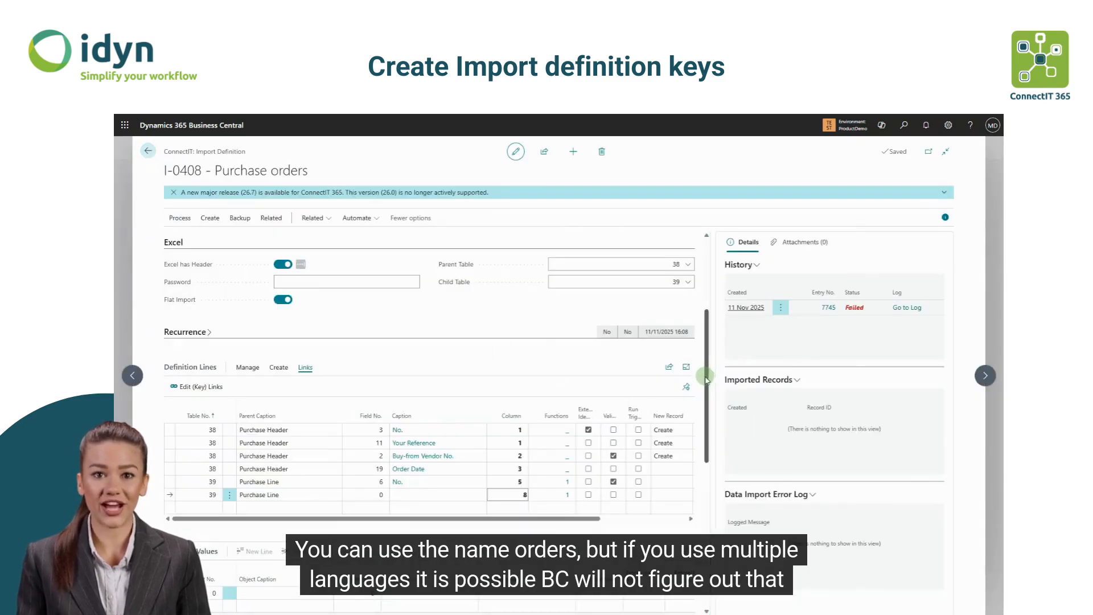
- Add a constant value line for table 38, field 1 (Document Type), with constant value 1
scroll(188, 380, down, 4)
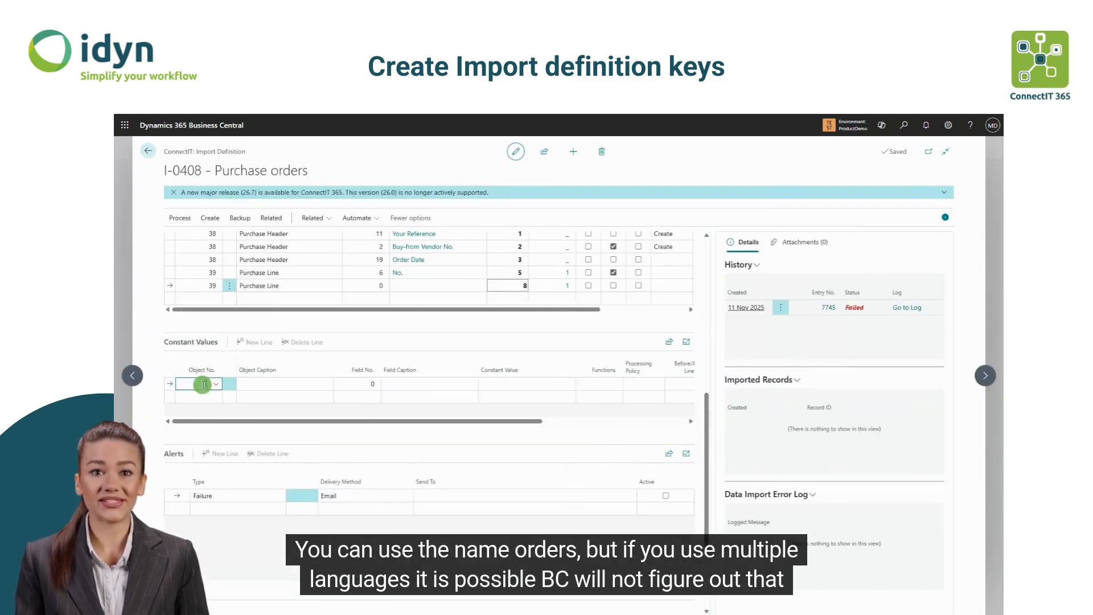
click(350, 383)
click(373, 383)
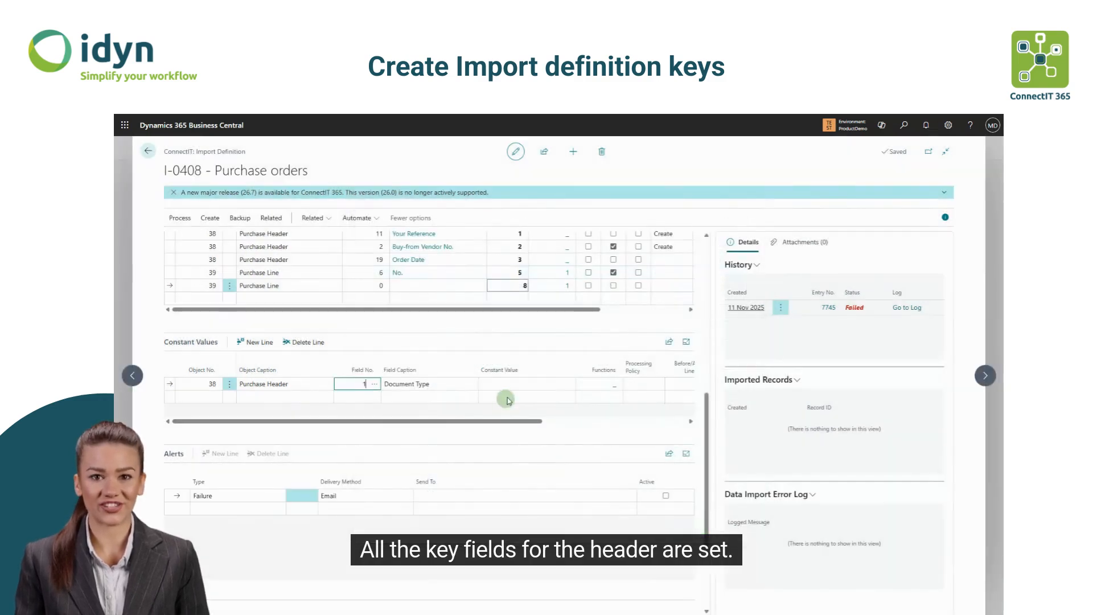
click(517, 387)
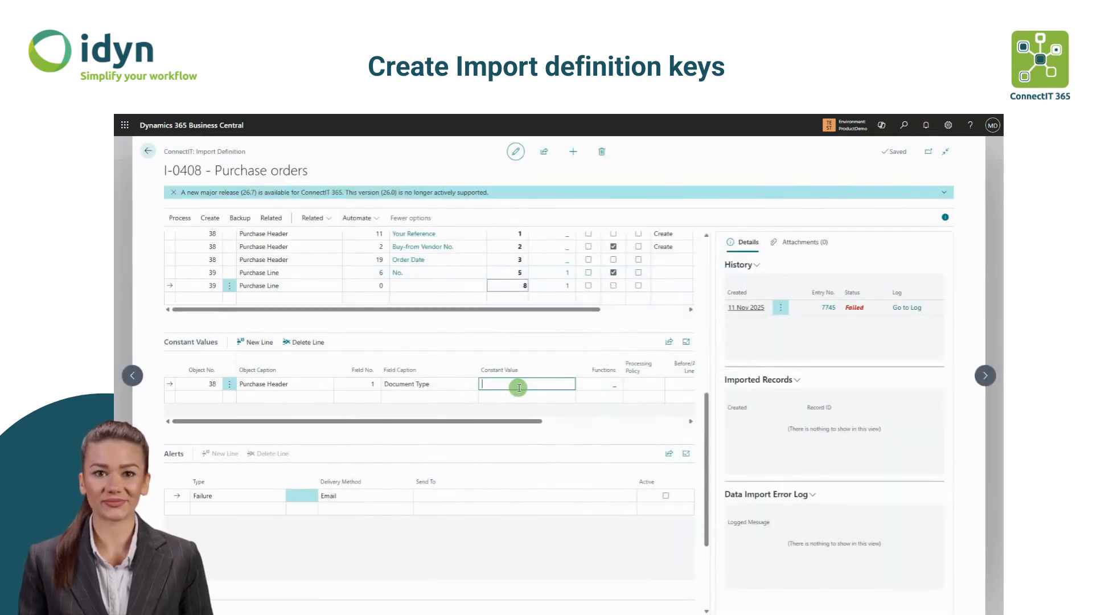
text(1)
click(192, 398)
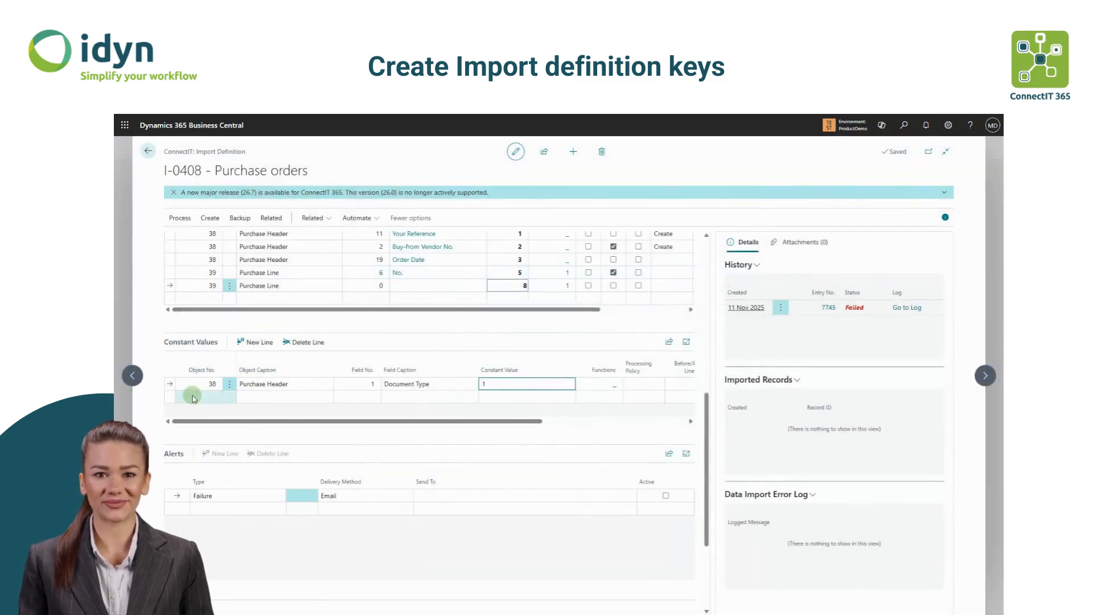
text(38)
click(348, 396)
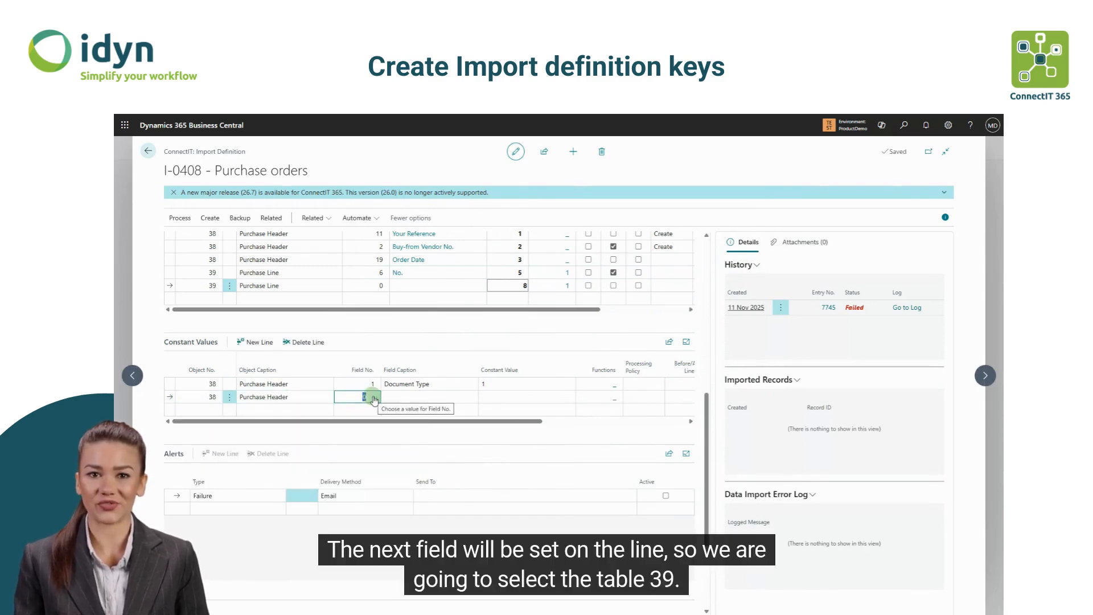
click(374, 398)
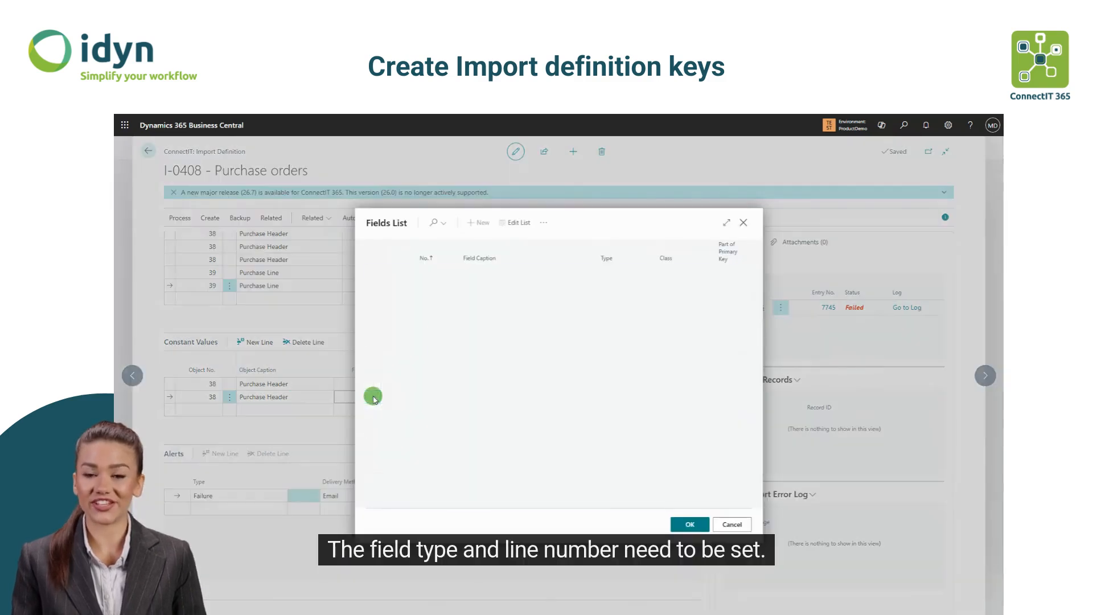
click(744, 223)
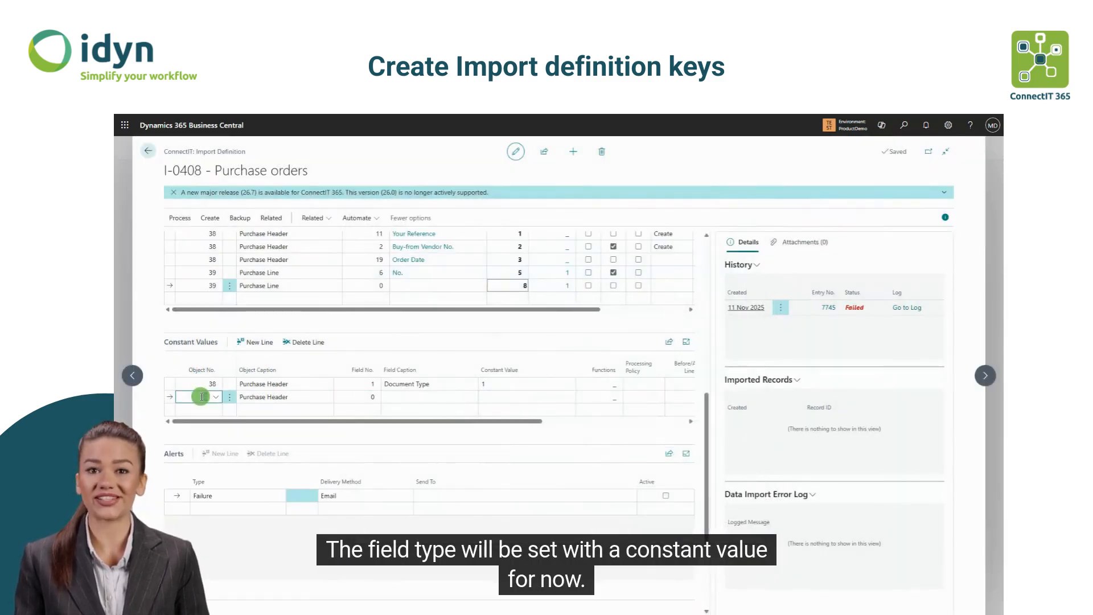
- Set the second constant value line to table 39, field 5 (Type), with constant value 1
click(197, 399)
text(39)
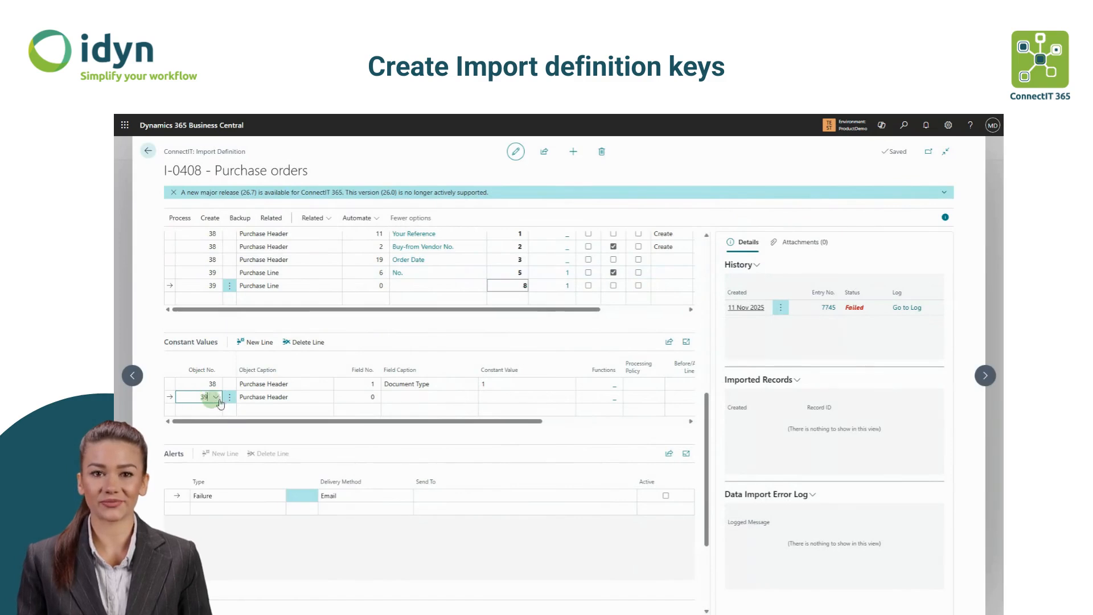
click(366, 397)
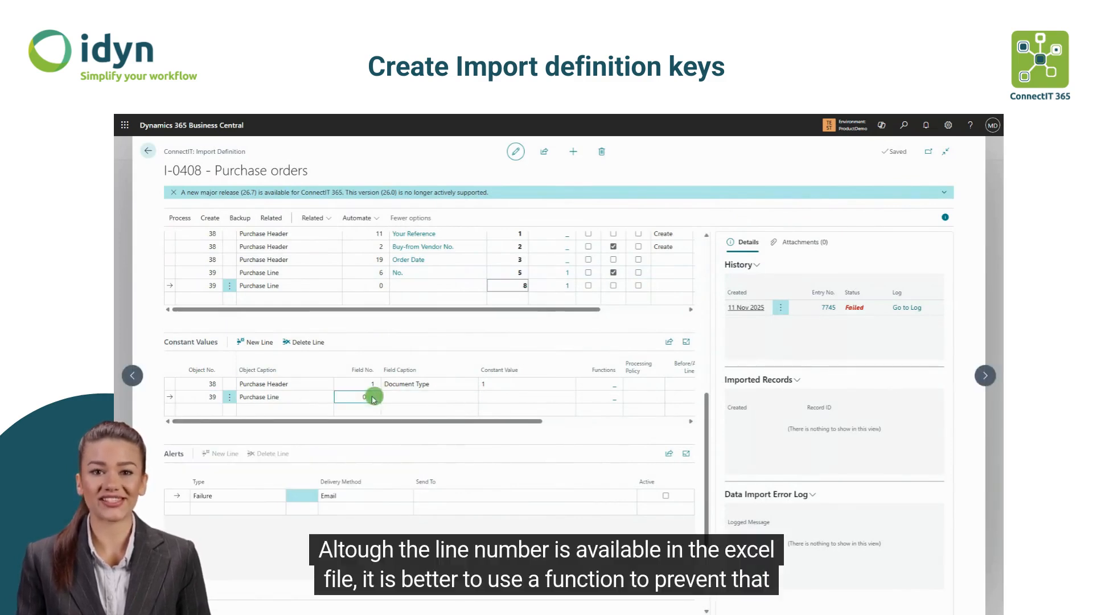
click(374, 398)
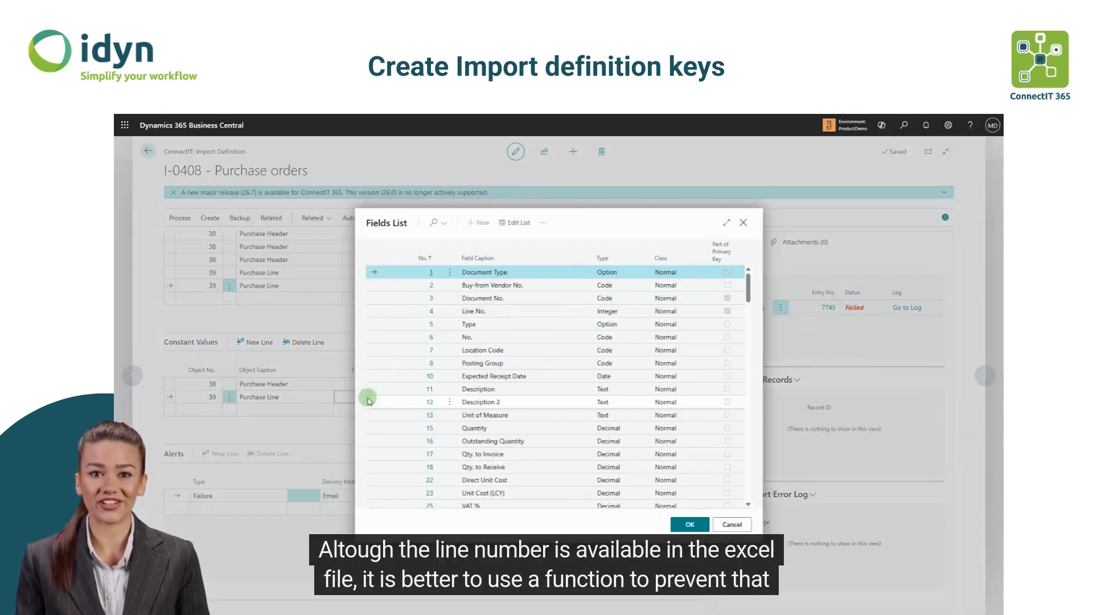
click(382, 325)
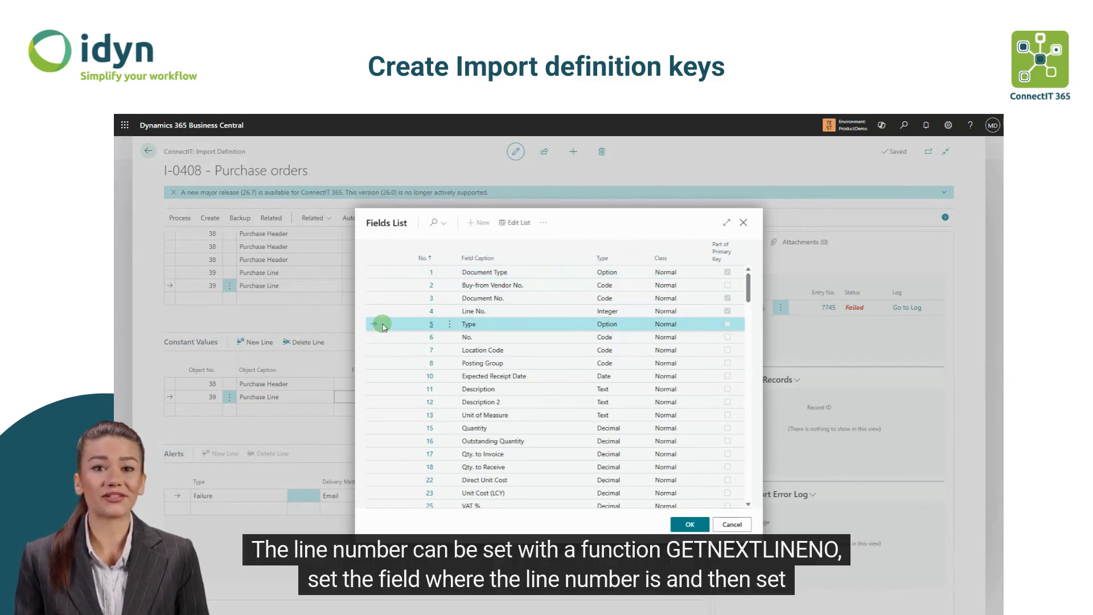
click(689, 525)
click(493, 396)
text(1)
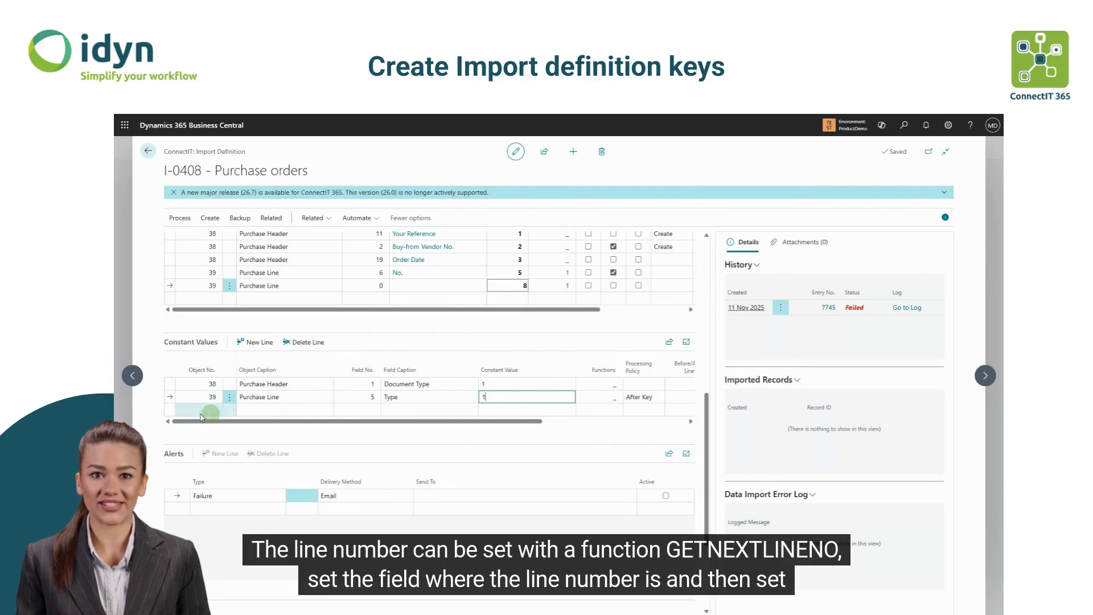
- Add a third constant value line for table 39, field 4 (Line No.), and open its import function list
click(195, 410)
text(39)
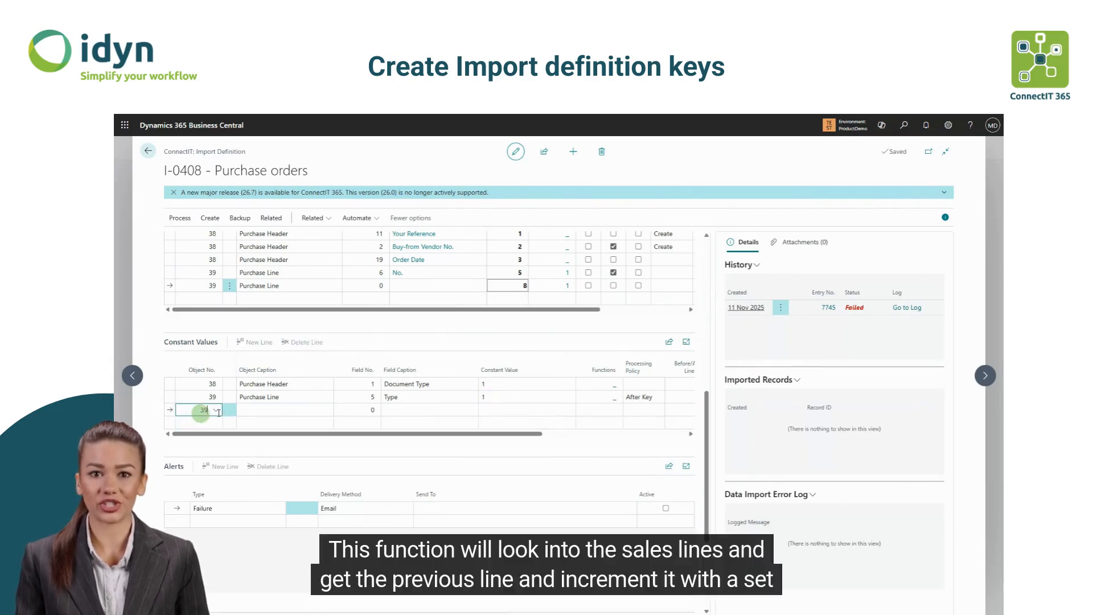
click(362, 409)
click(375, 411)
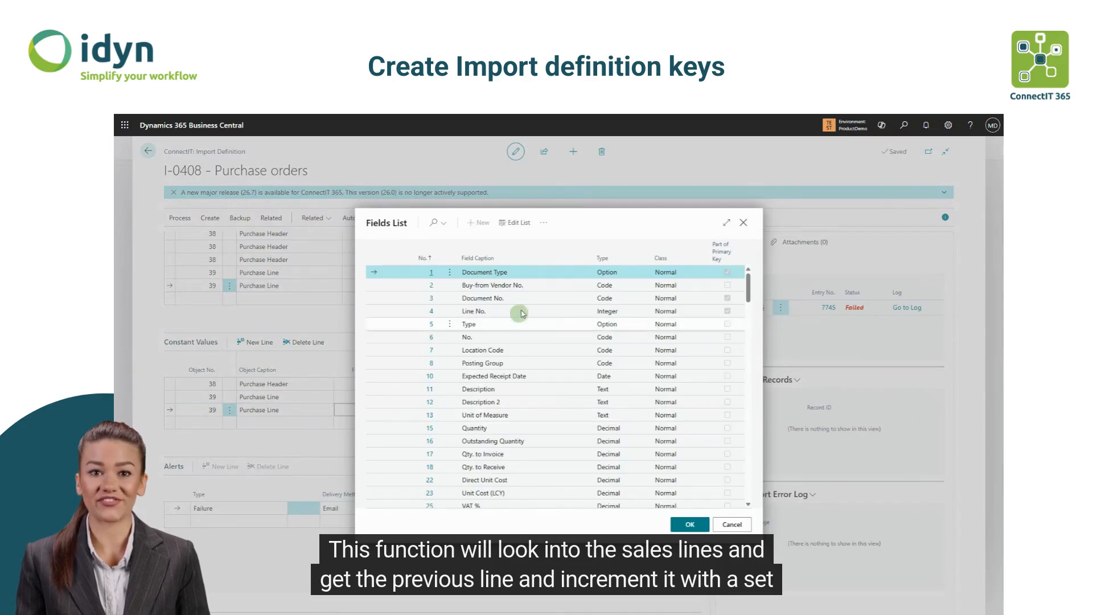
click(519, 312)
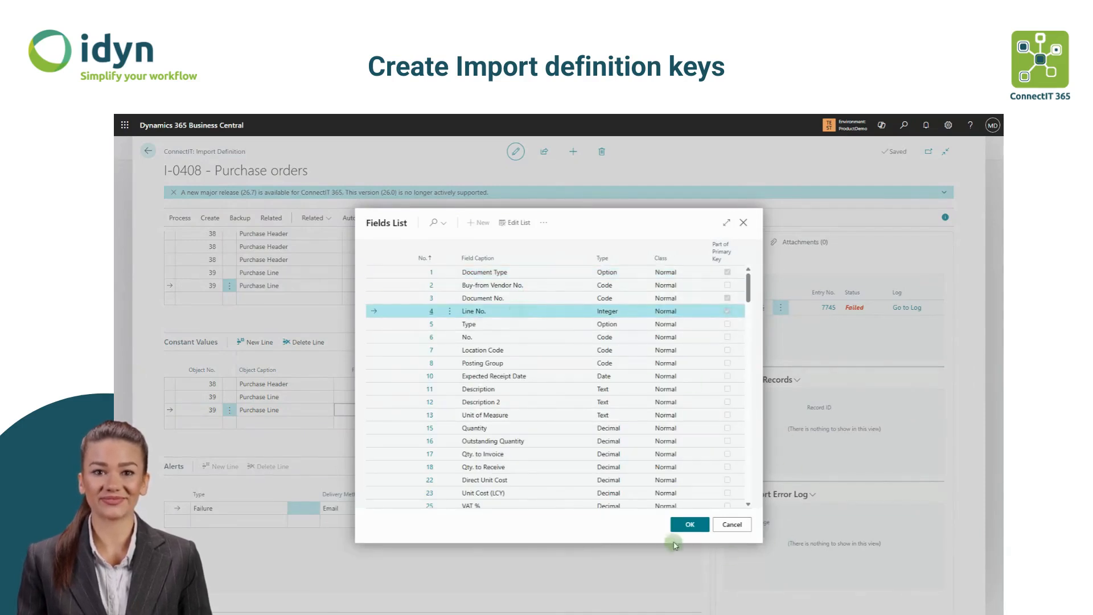
click(689, 524)
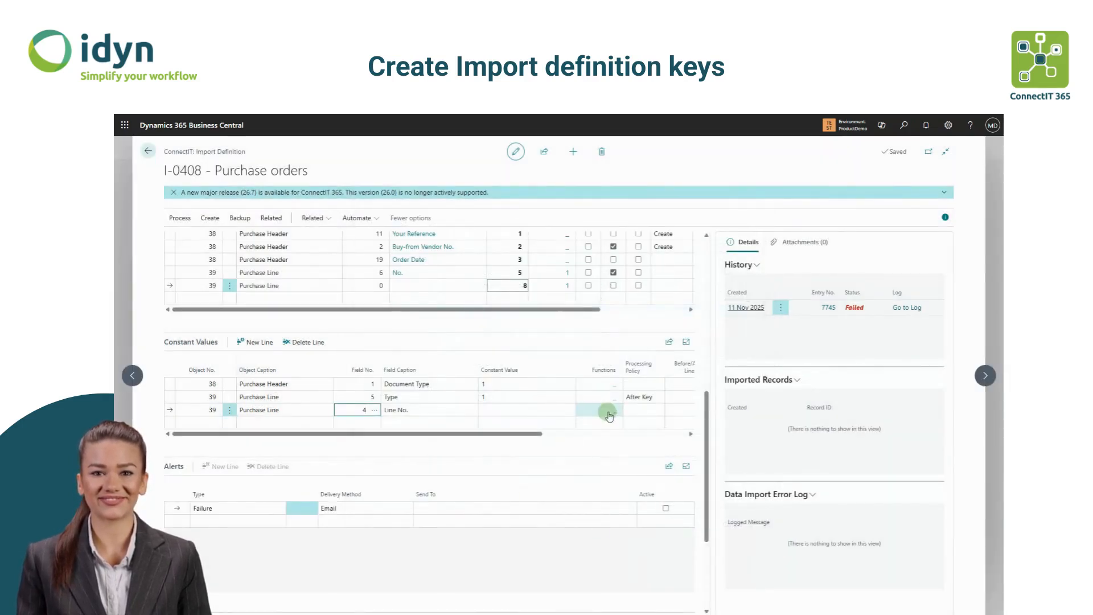
mouse_move(614, 412)
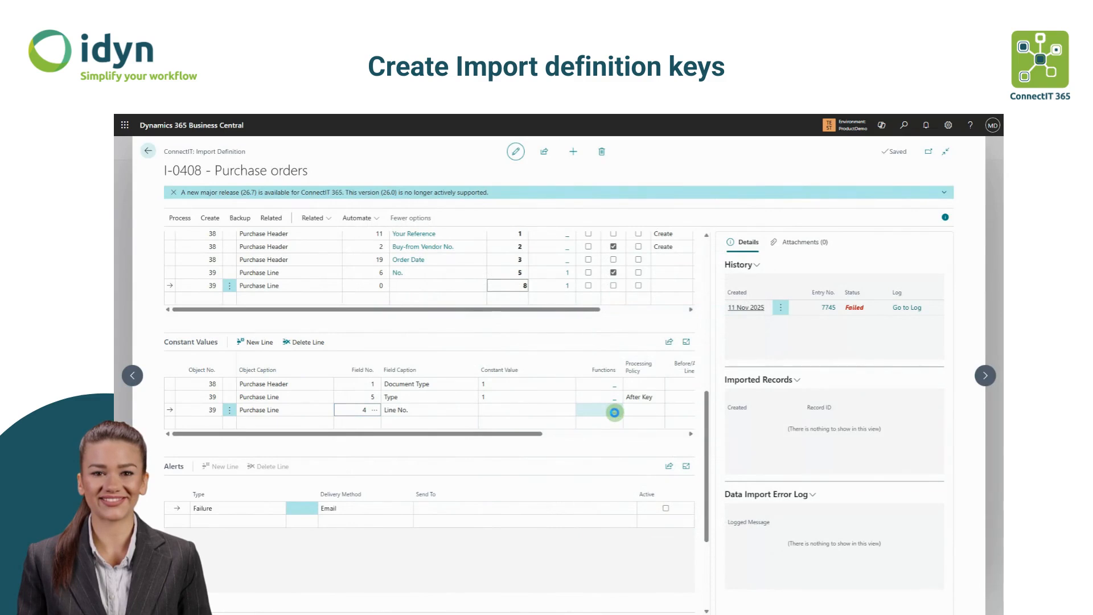
click(614, 411)
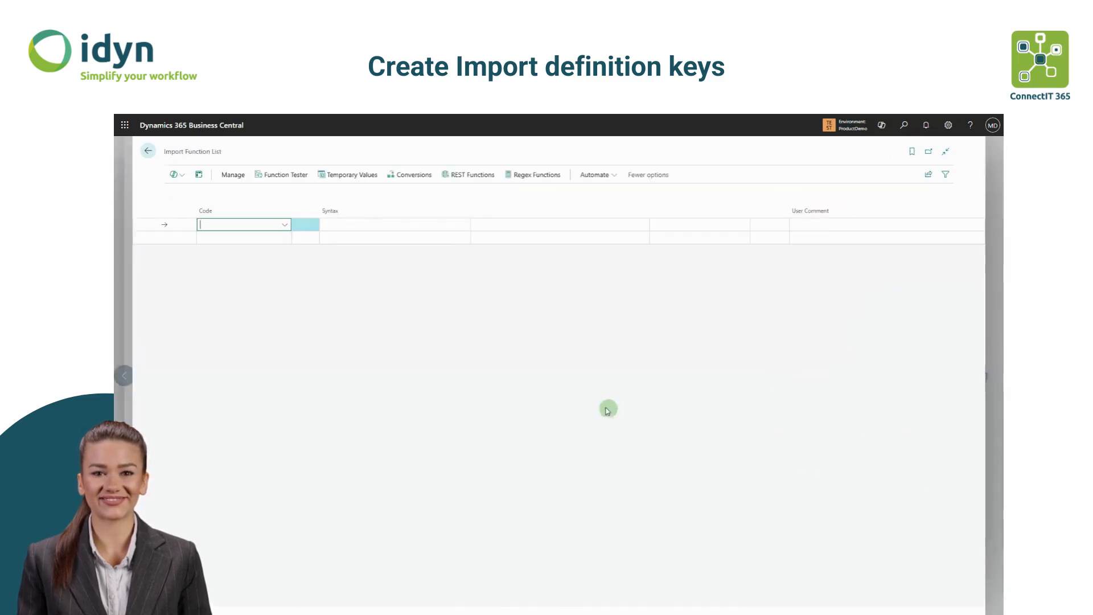